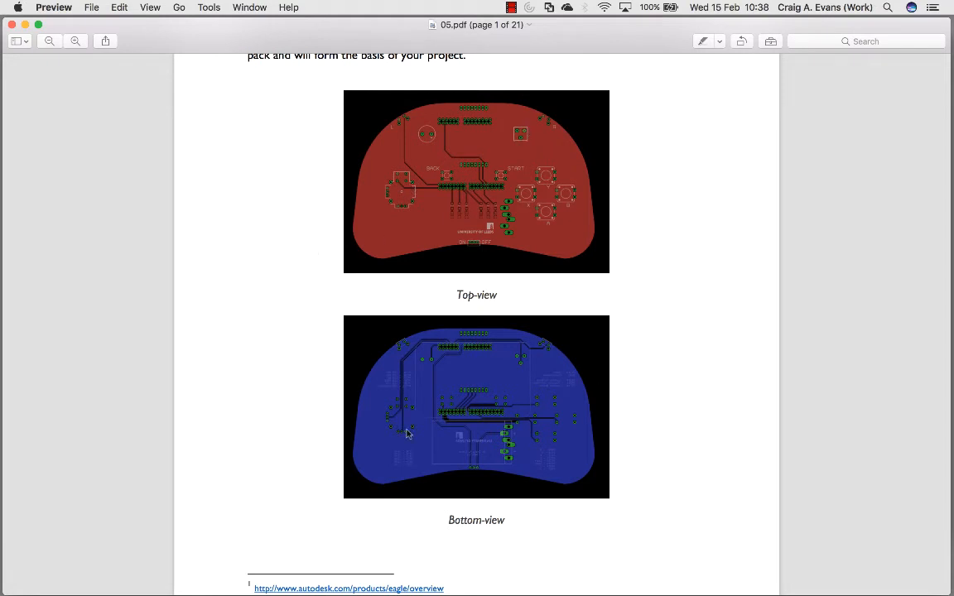
Read through the PCB lab notes as far as the Gamepad Bill-of-Materials table on page 7
scroll(406, 433, "down", 20)
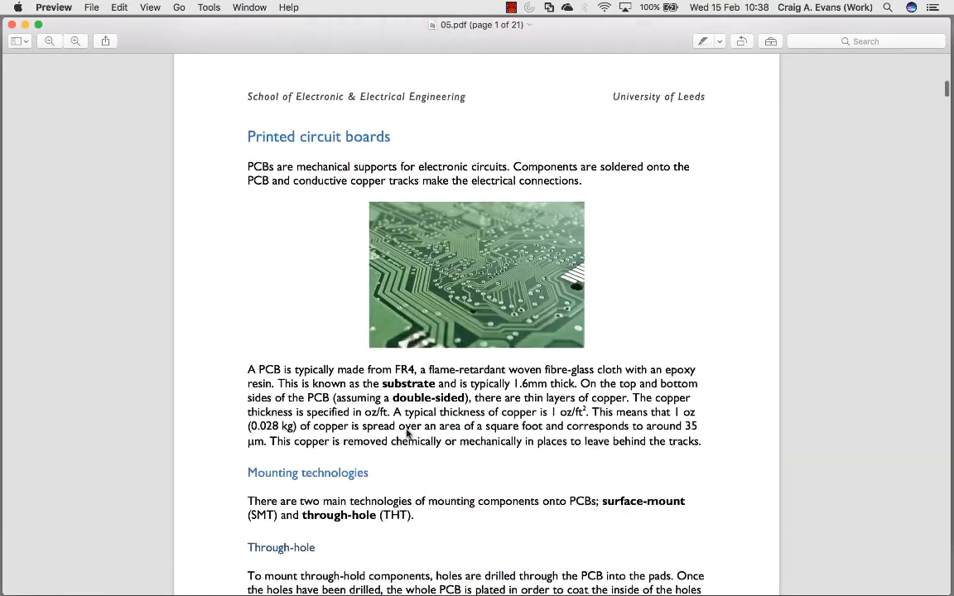
scroll(406, 434, "down", 20)
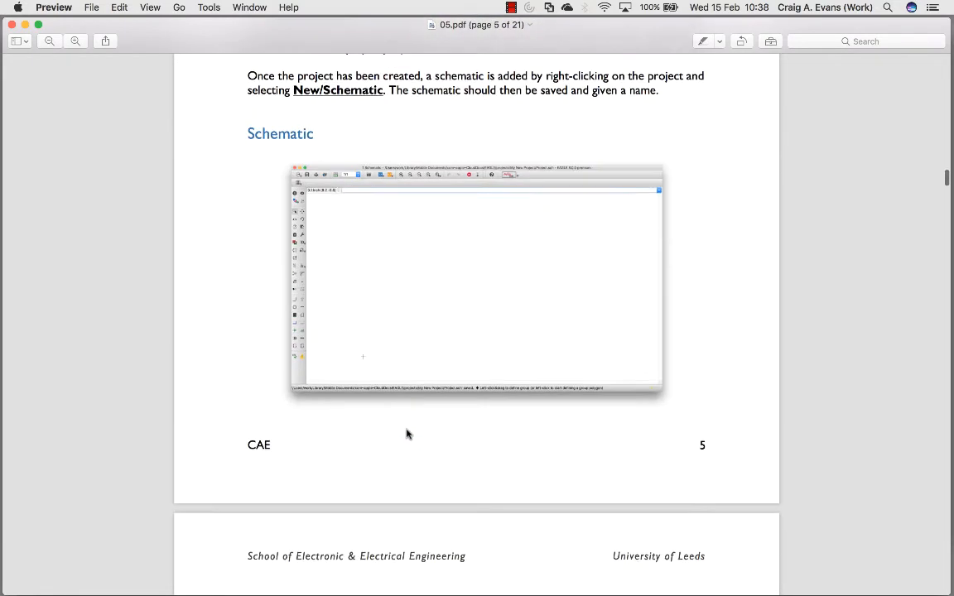
scroll(407, 433, "down", 15)
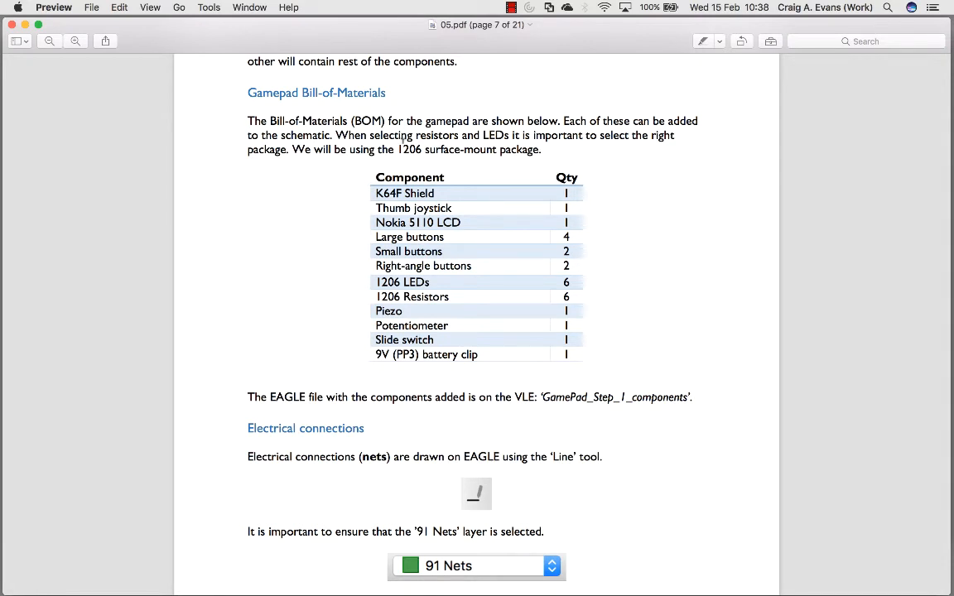
Switch to the Gamepad schematic in EAGLE and enlarge its window to fill the screen
key("super+Tab")
key("super+Tab")
key("super+Tab")
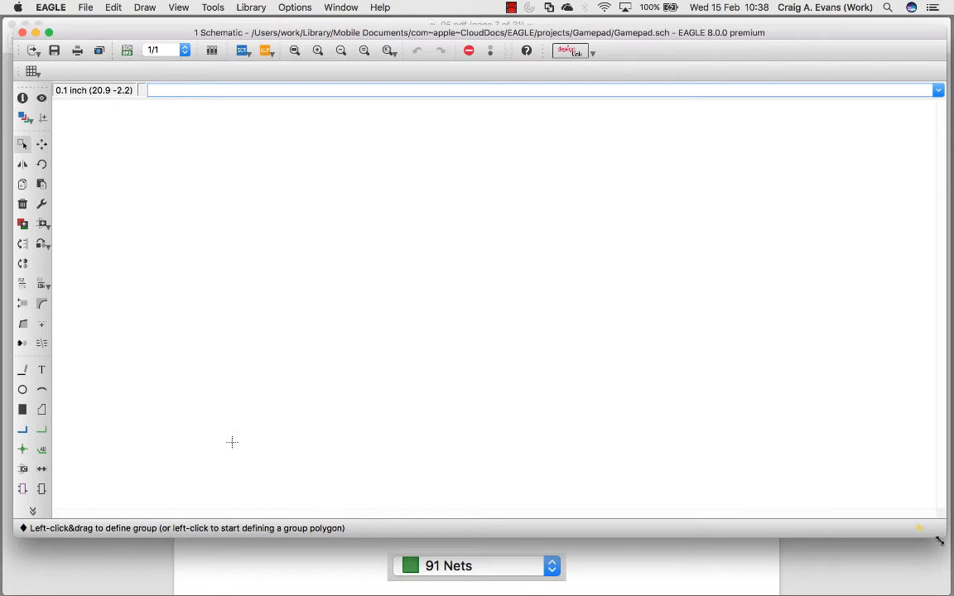
left_click_drag(939, 539, 948, 593)
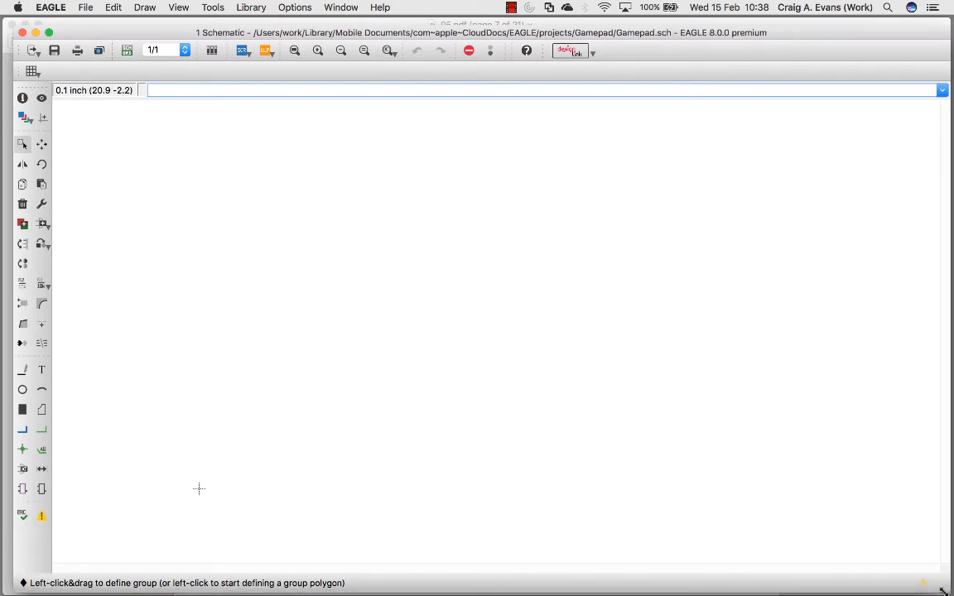
Place the A4L-LOC landscape frame from the GamePad library with its lower-left corner at the origin of sheet 1
left_click(294, 51)
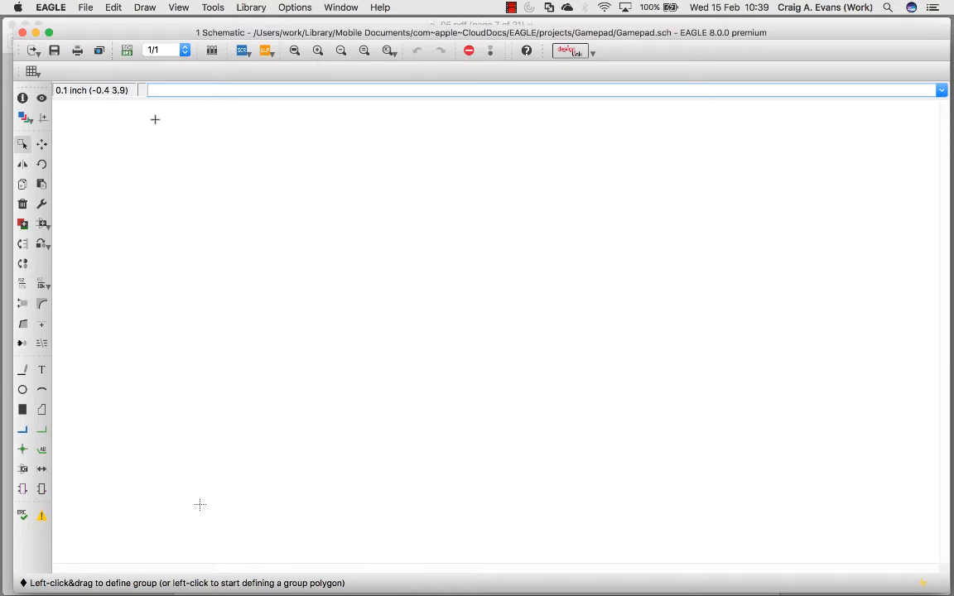
left_click(42, 225)
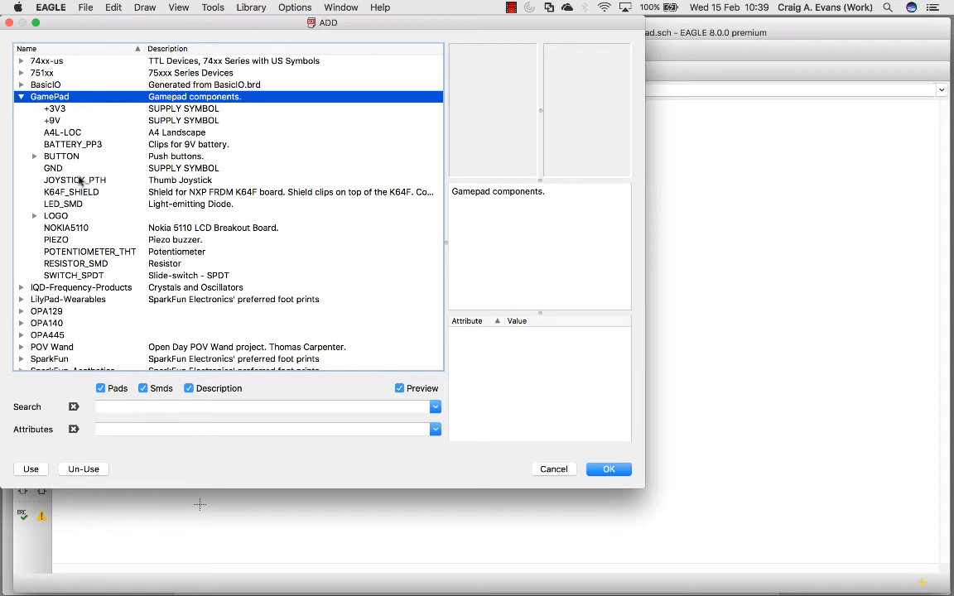
left_click(49, 131)
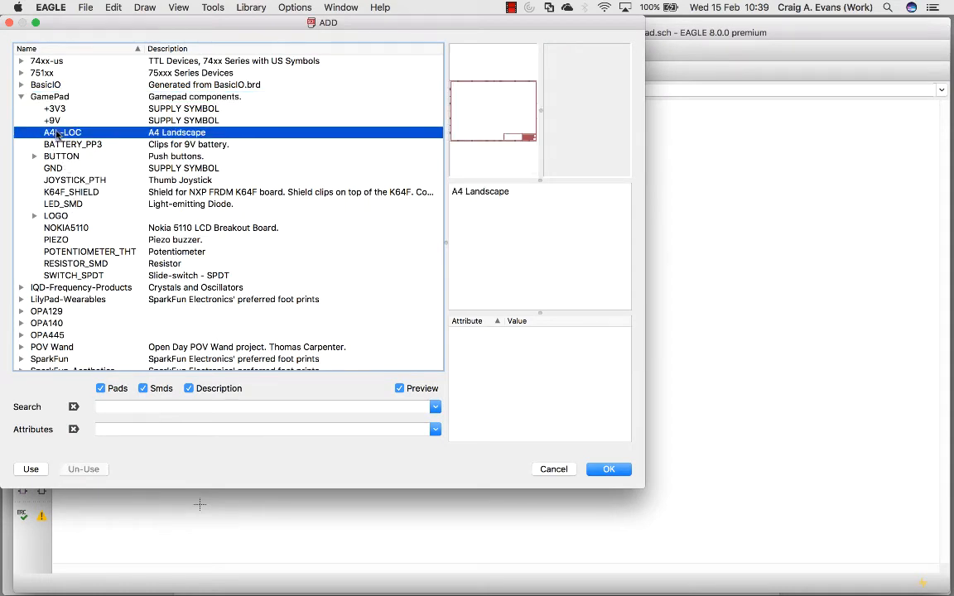
left_click(598, 468)
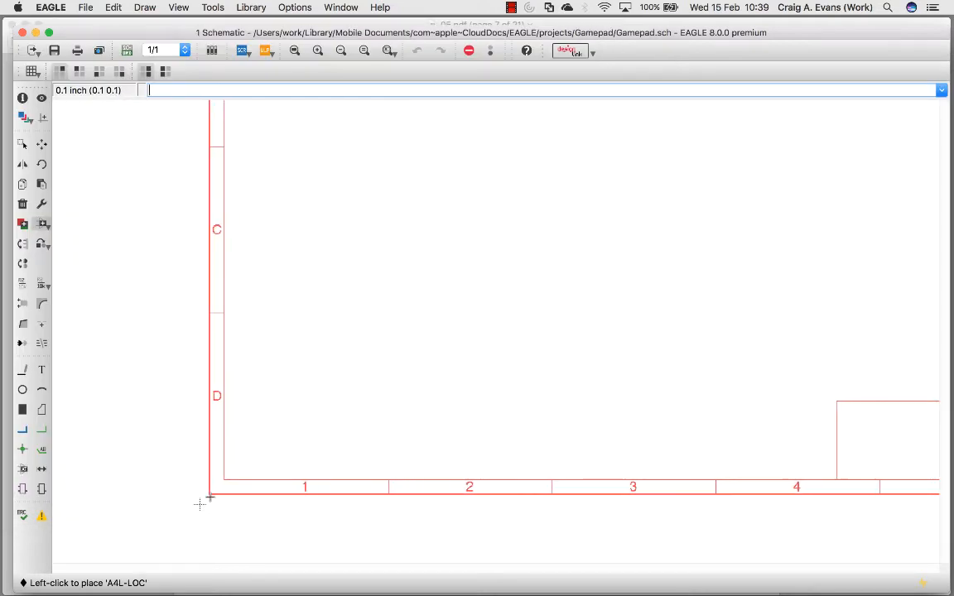
left_click(199, 502)
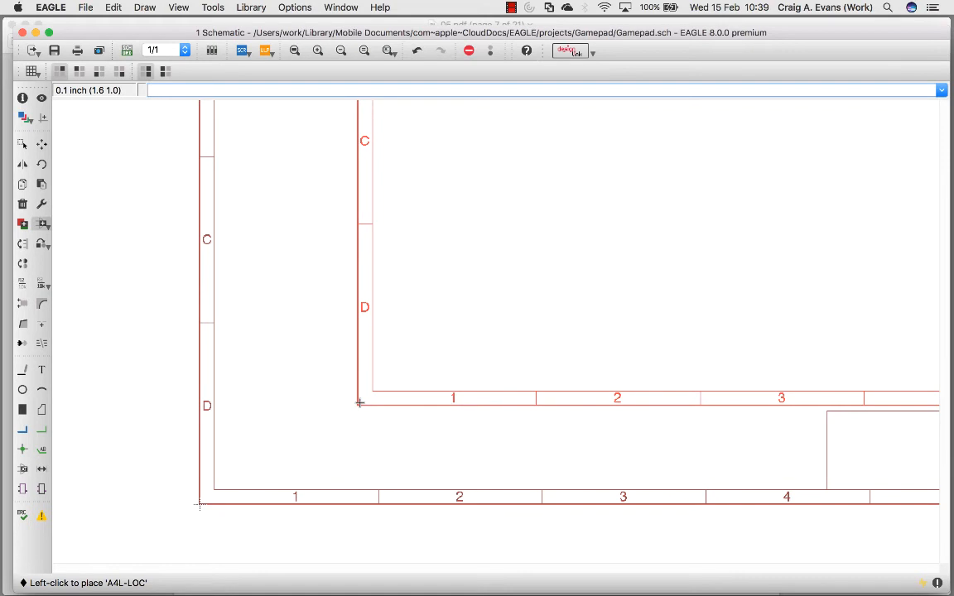
key("Escape")
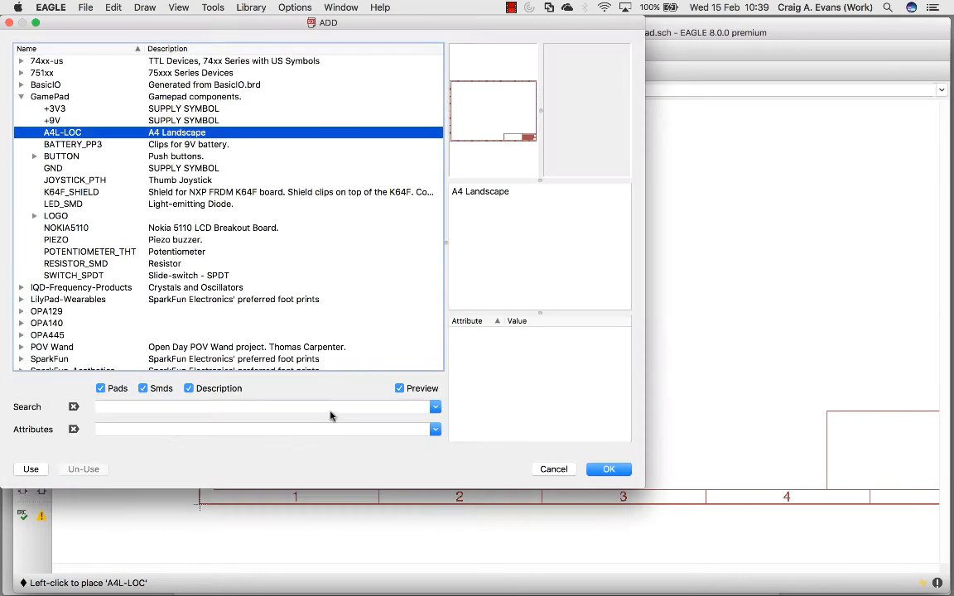
left_click(550, 471)
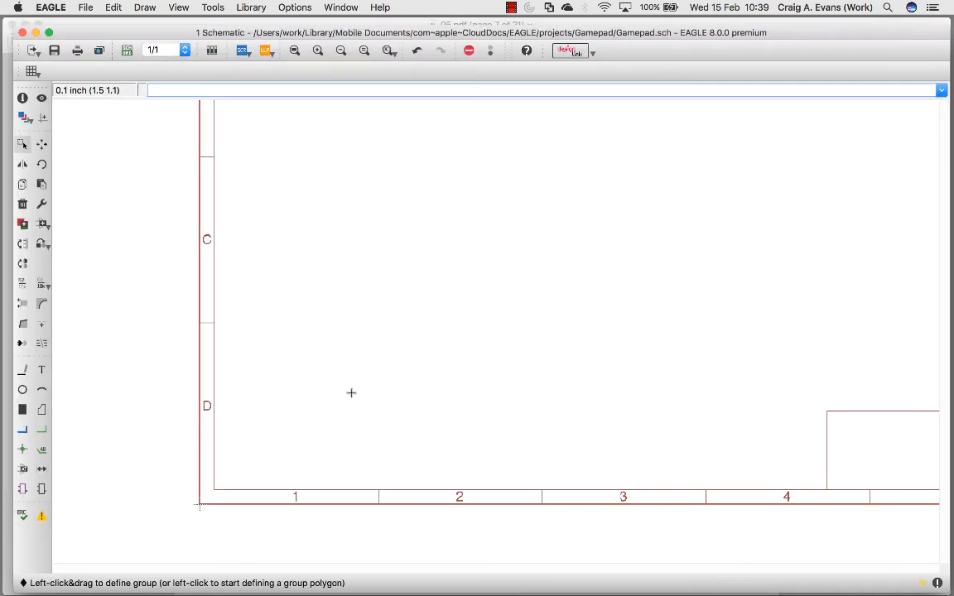
left_click(294, 50)
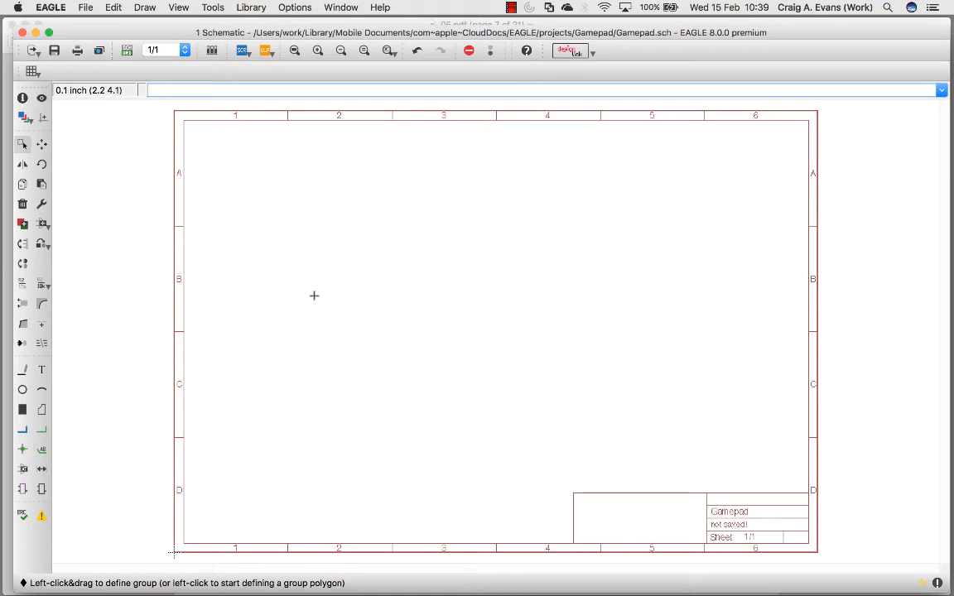
Create a second schematic sheet and place the A4L-LOC frame with its corner at the origin
left_click(184, 51)
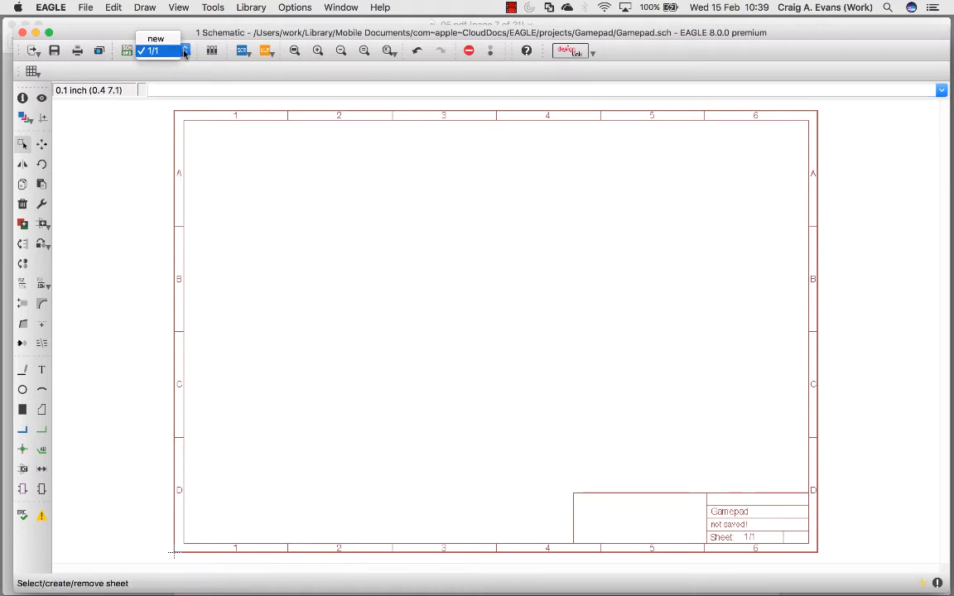
left_click(157, 40)
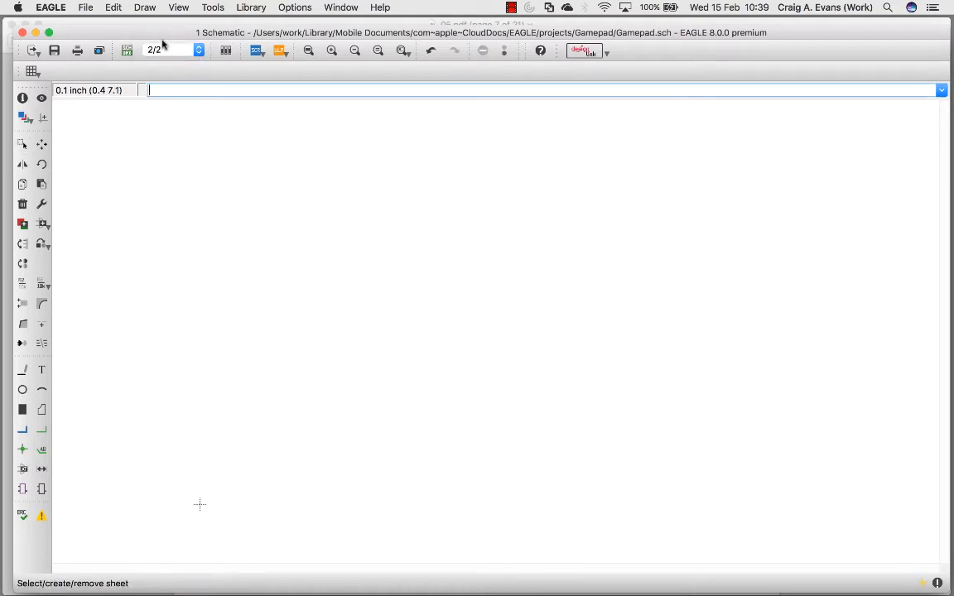
left_click(22, 223)
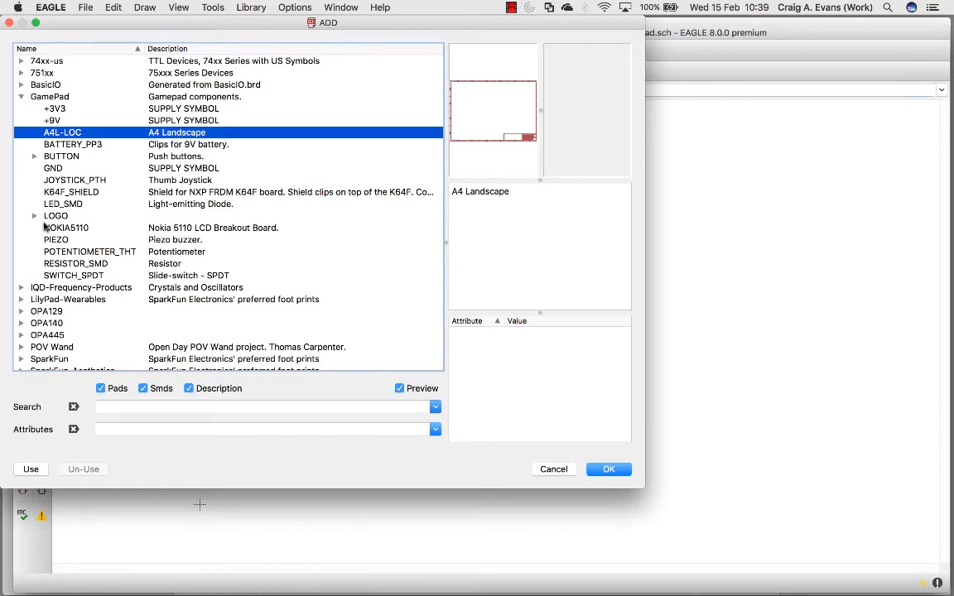
left_click(609, 470)
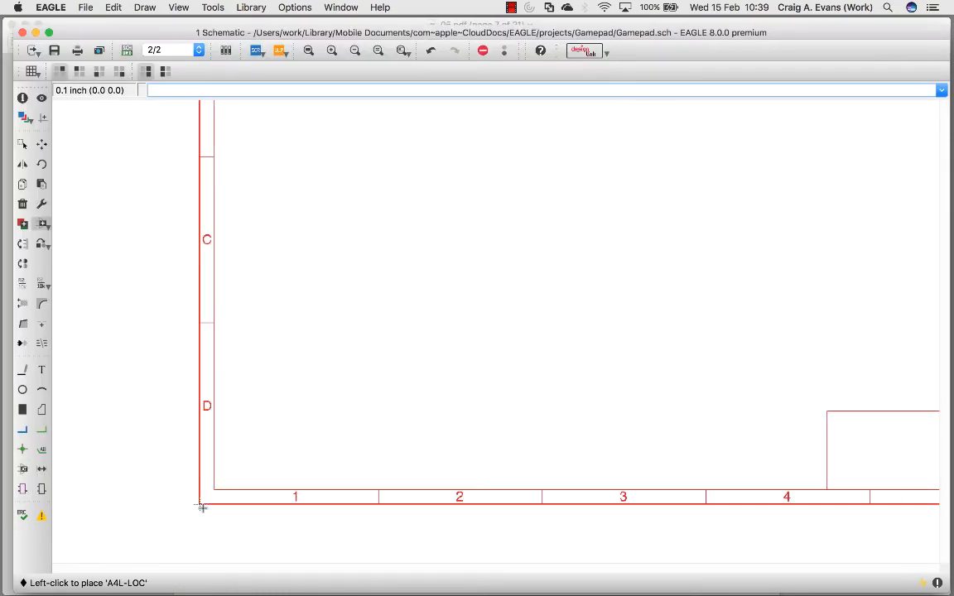
left_click(202, 497)
key("Escape")
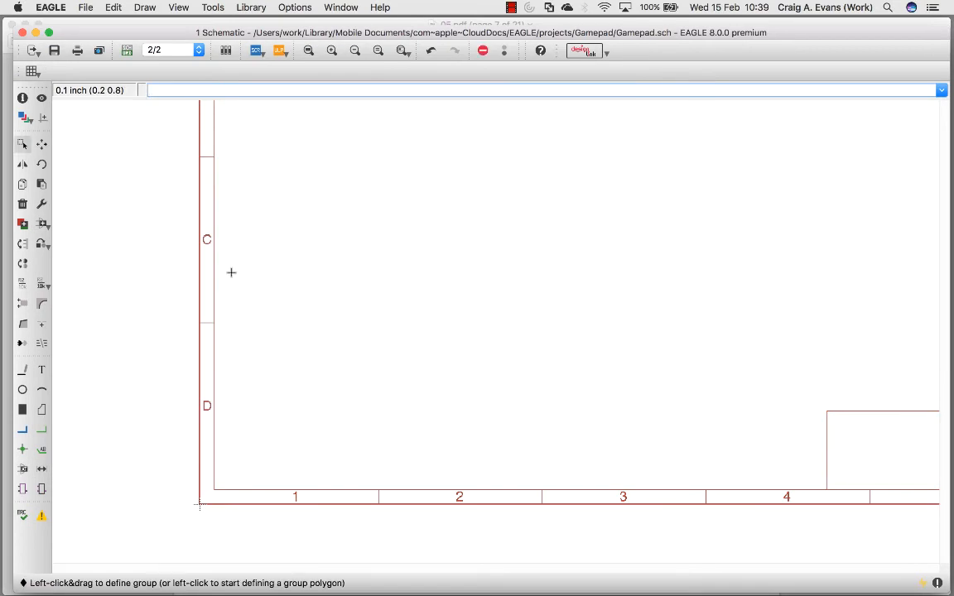
left_click(308, 51)
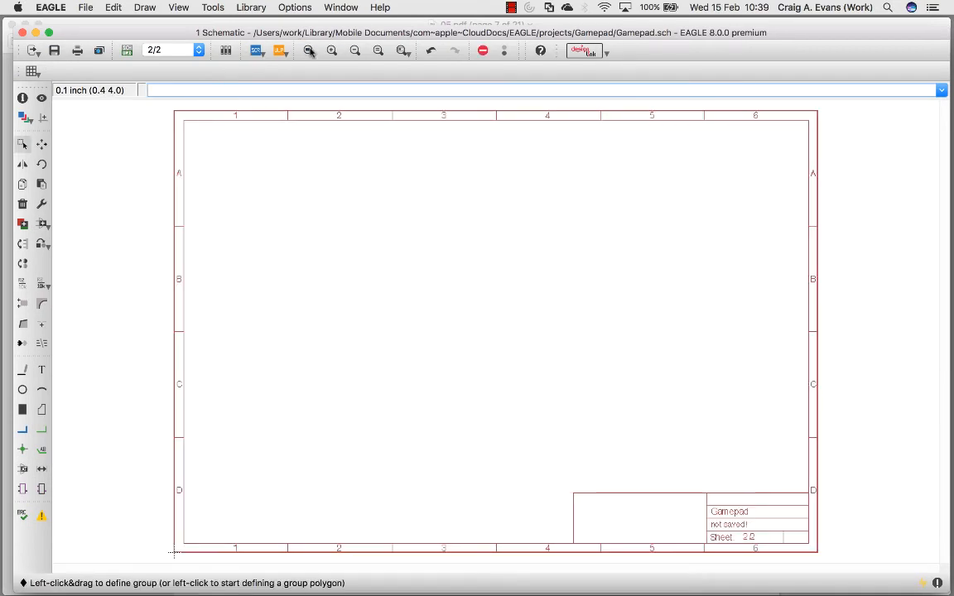
Switch back and forth between the two schematic sheets to check their frames, ending on sheet 1
left_click(170, 50)
left_click(168, 47)
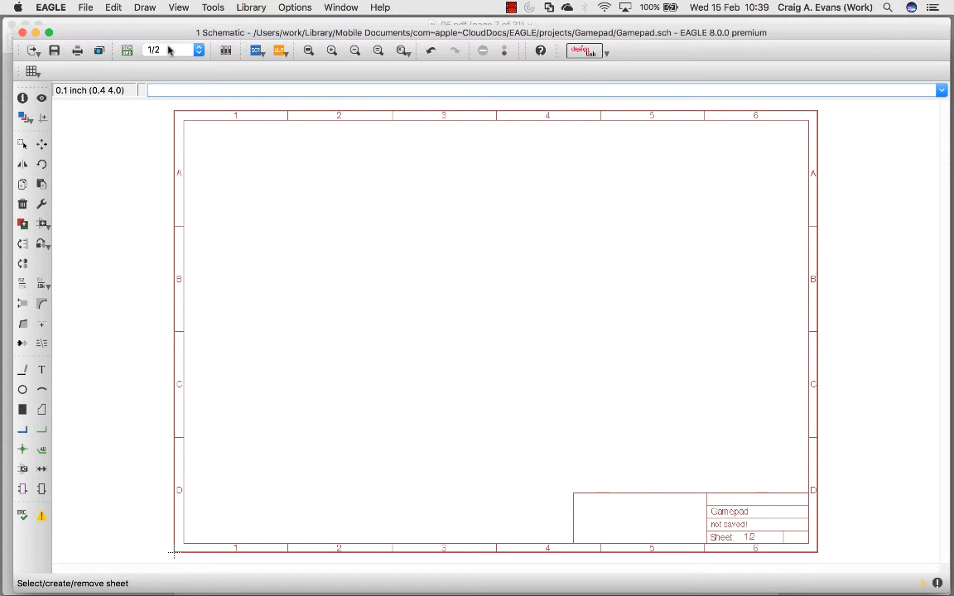
left_click(168, 51)
left_click(170, 61)
left_click(169, 51)
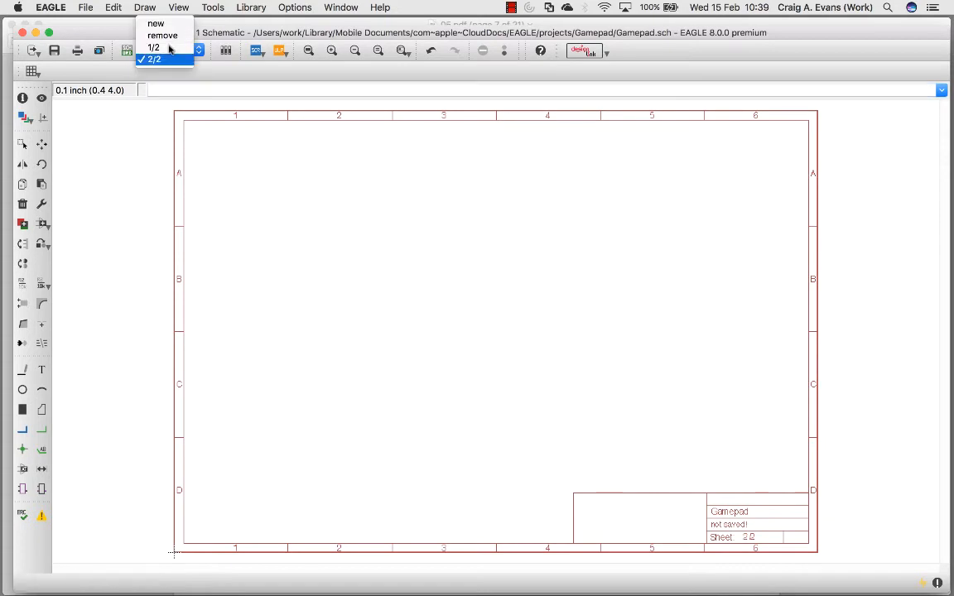
left_click(166, 47)
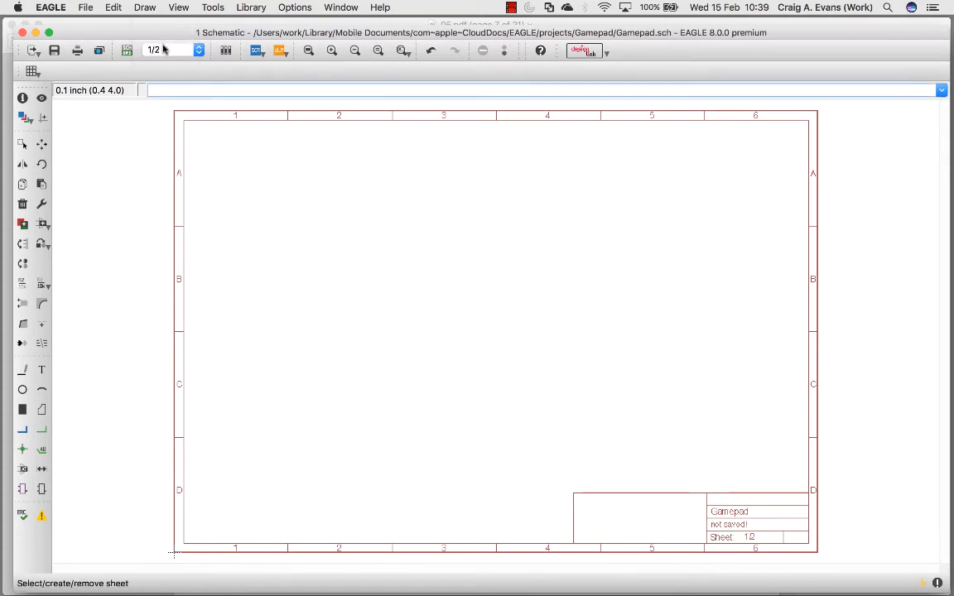
left_click(311, 158)
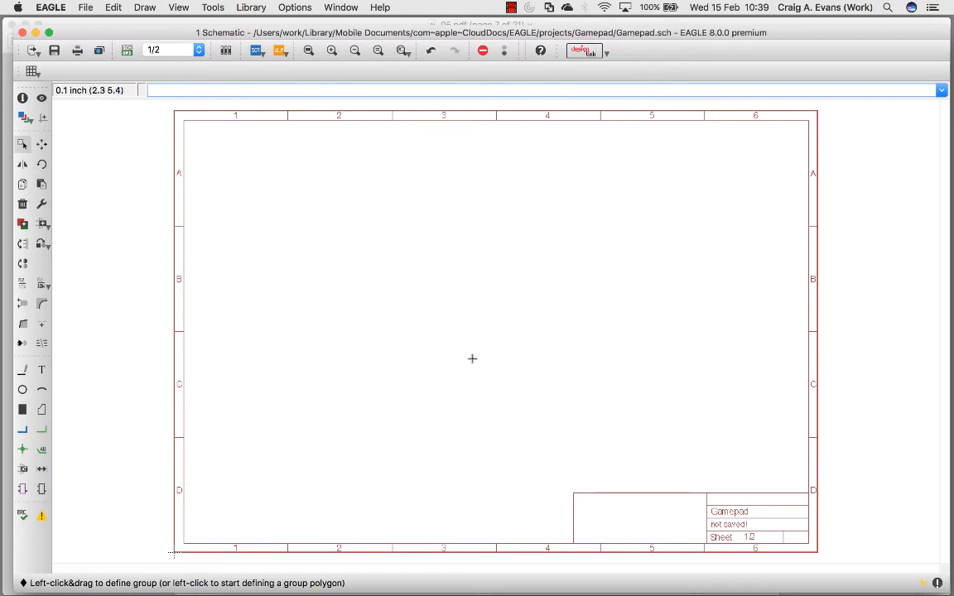
Add the author's full name as text on layer 94 Symbols, in the upper-left corner of the title block's blank box
left_click(43, 371)
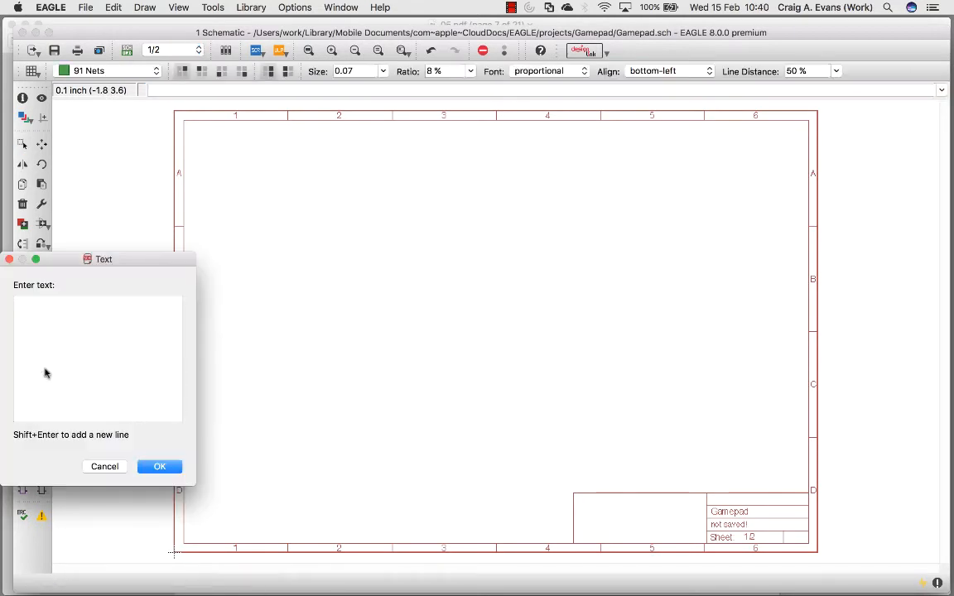
type("Cr")
key("Return")
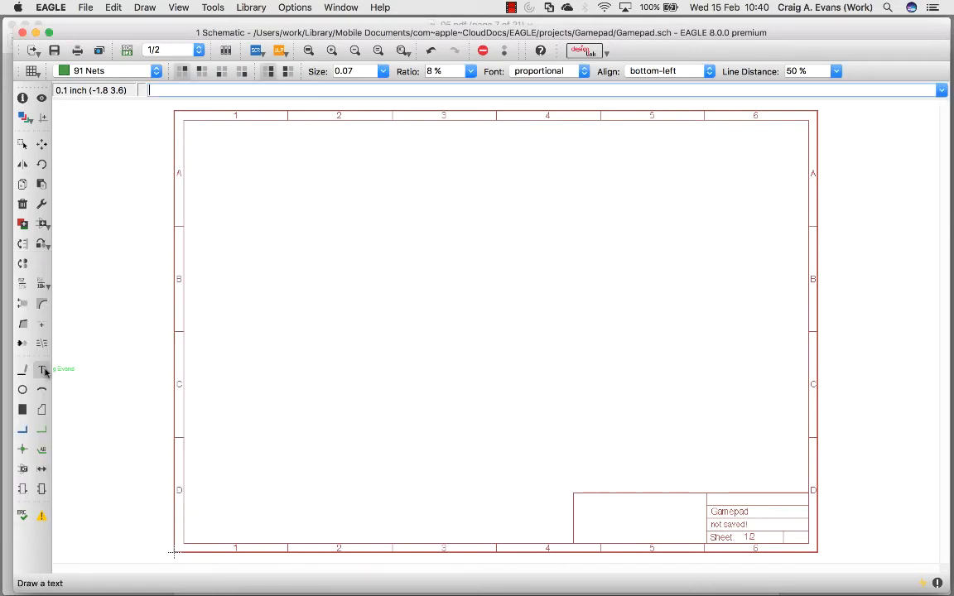
left_click(126, 73)
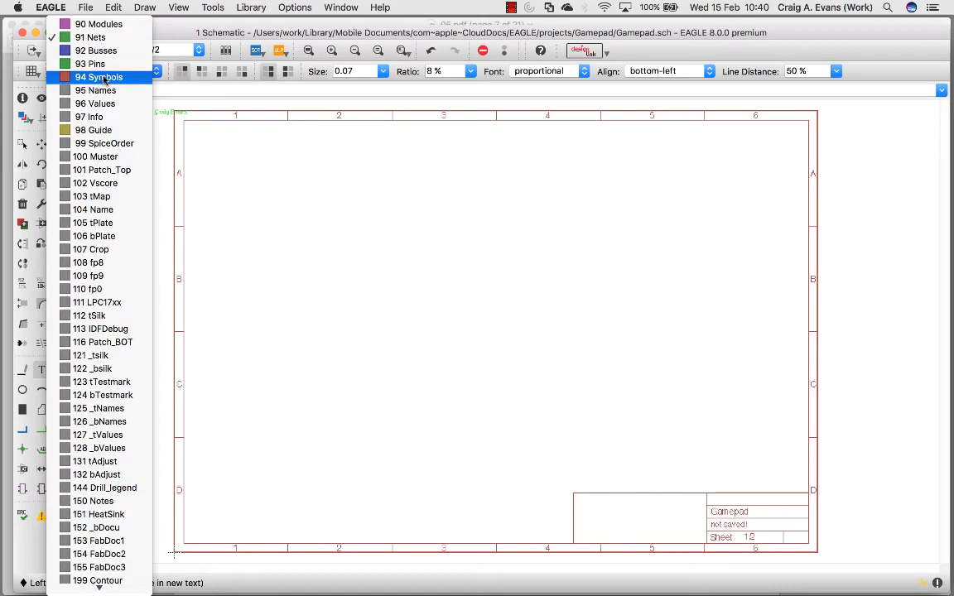
left_click(234, 166)
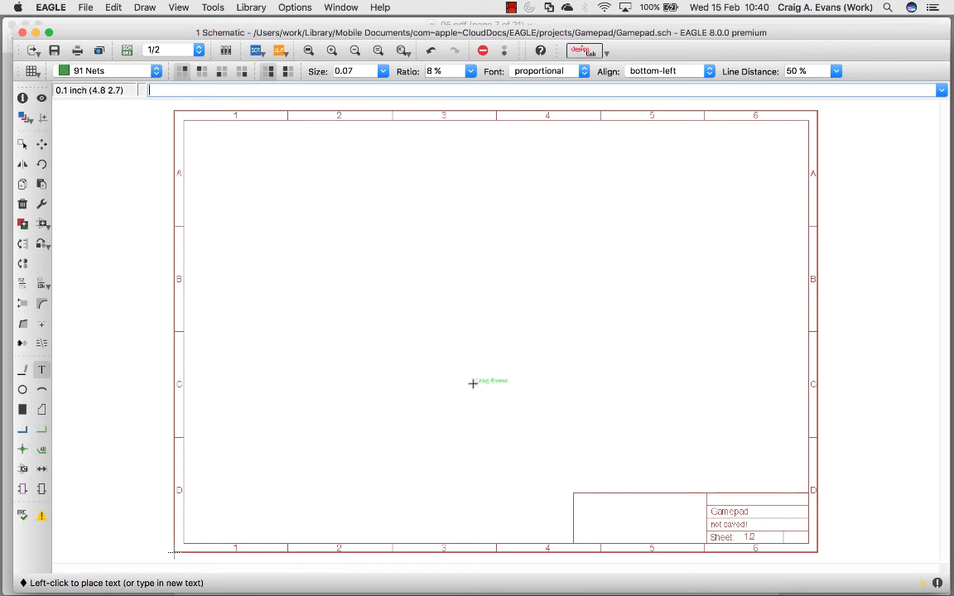
left_click(95, 70)
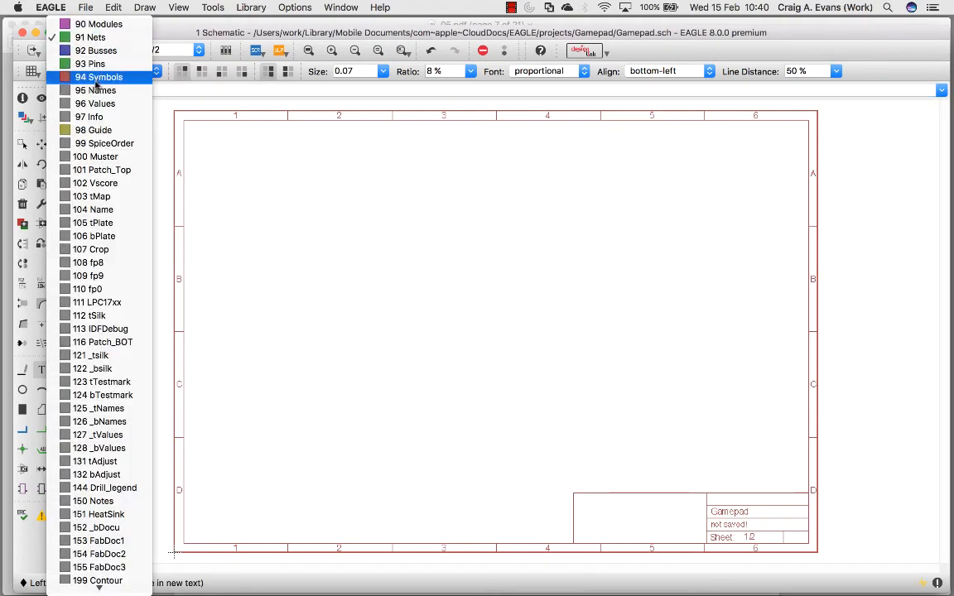
left_click(95, 77)
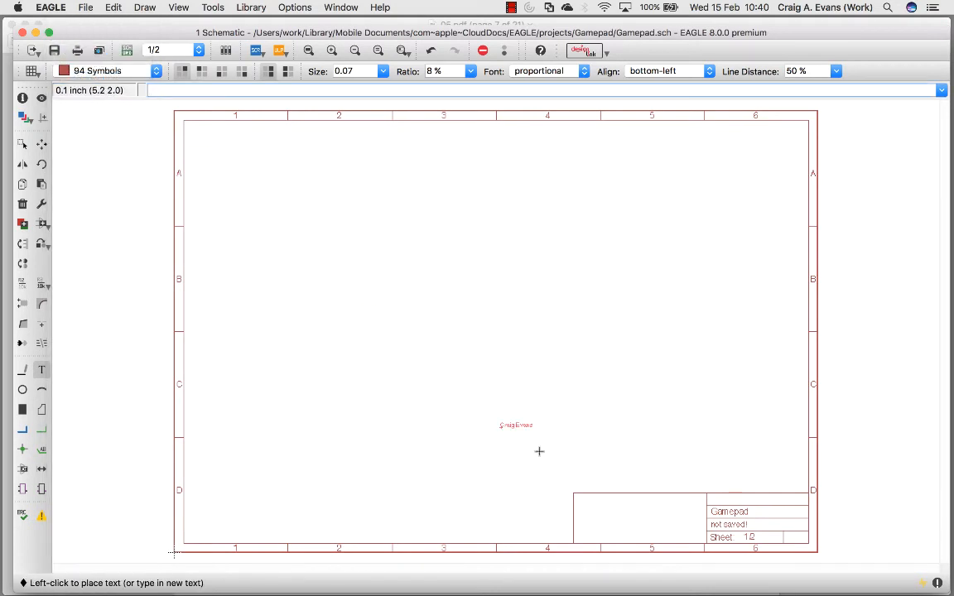
left_click(581, 503)
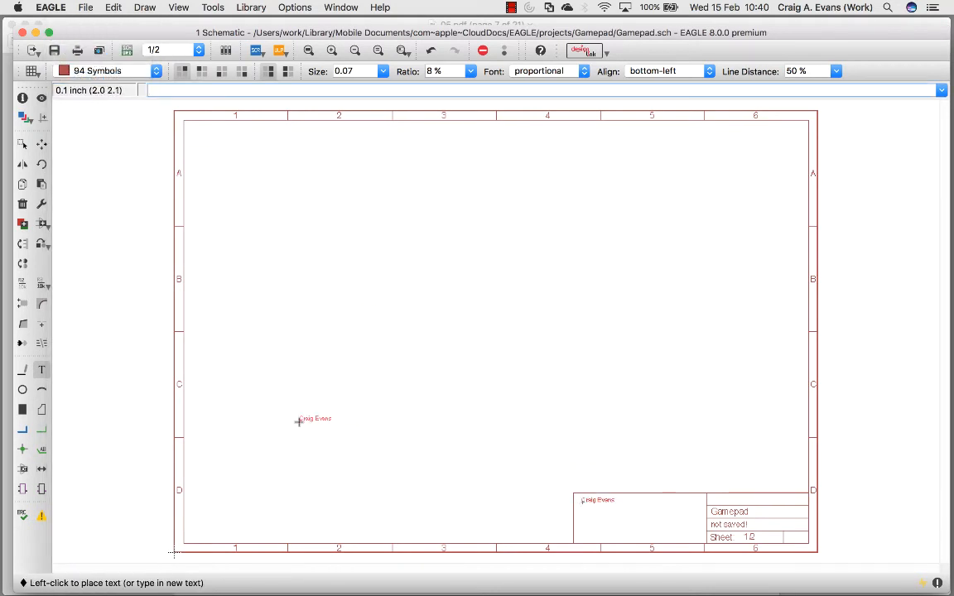
key("Escape")
key("Escape")
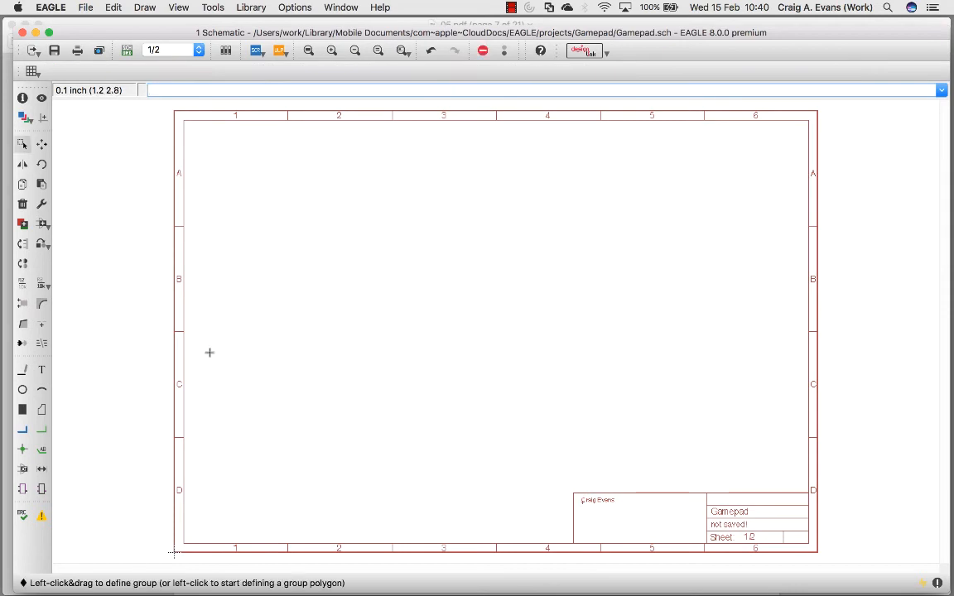
Place the LOGOLARGE university logo from the GamePad library in the lower-right part of the title block's blank box on sheet 1
left_click(45, 223)
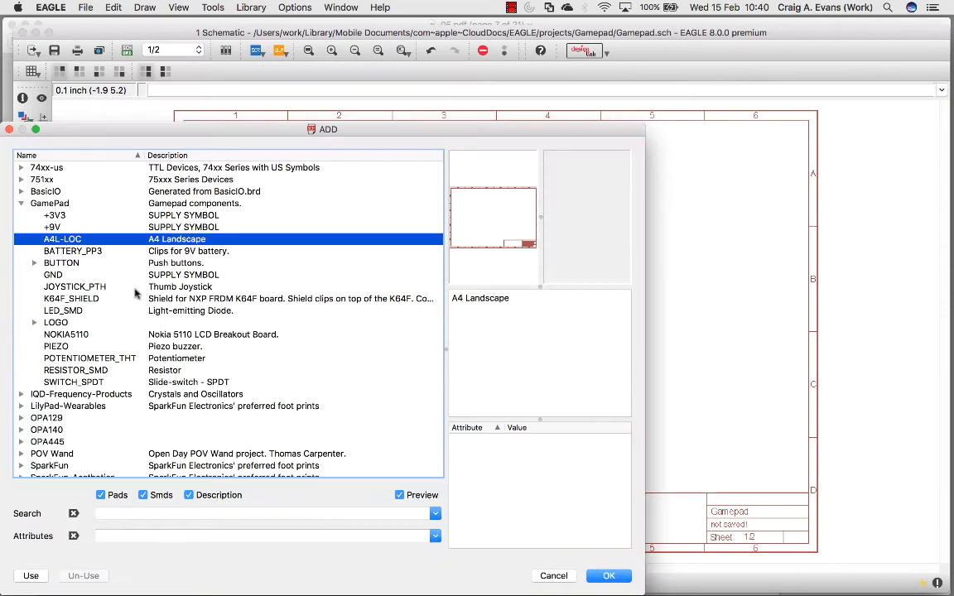
left_click(35, 322)
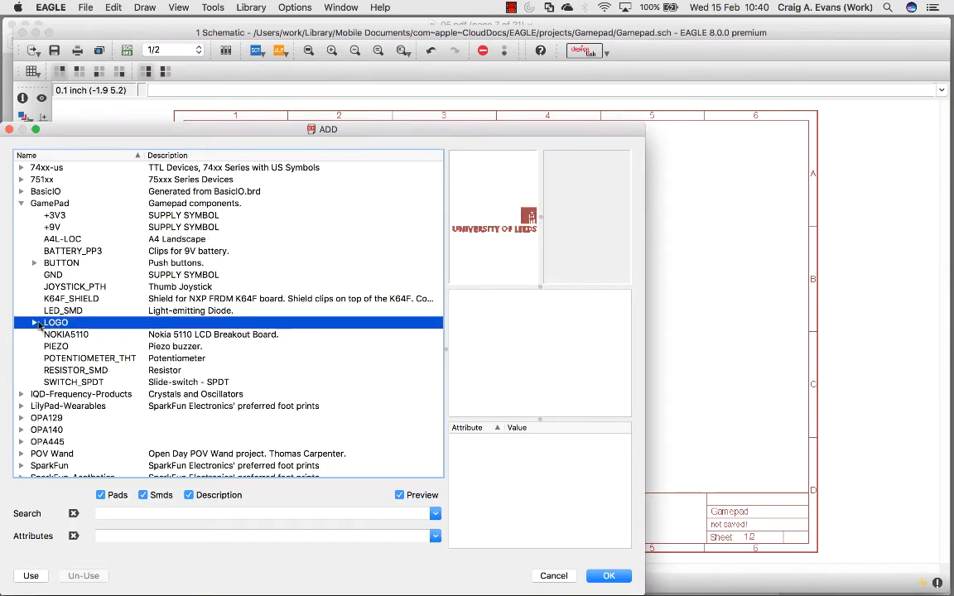
left_click(34, 322)
left_click(83, 334)
left_click(93, 347)
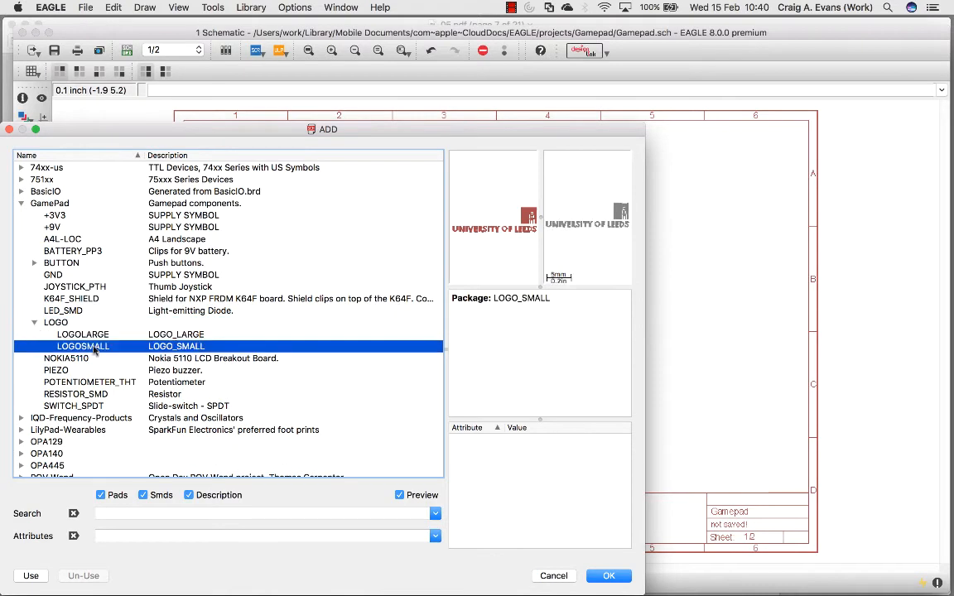
left_click(87, 335)
left_click(609, 575)
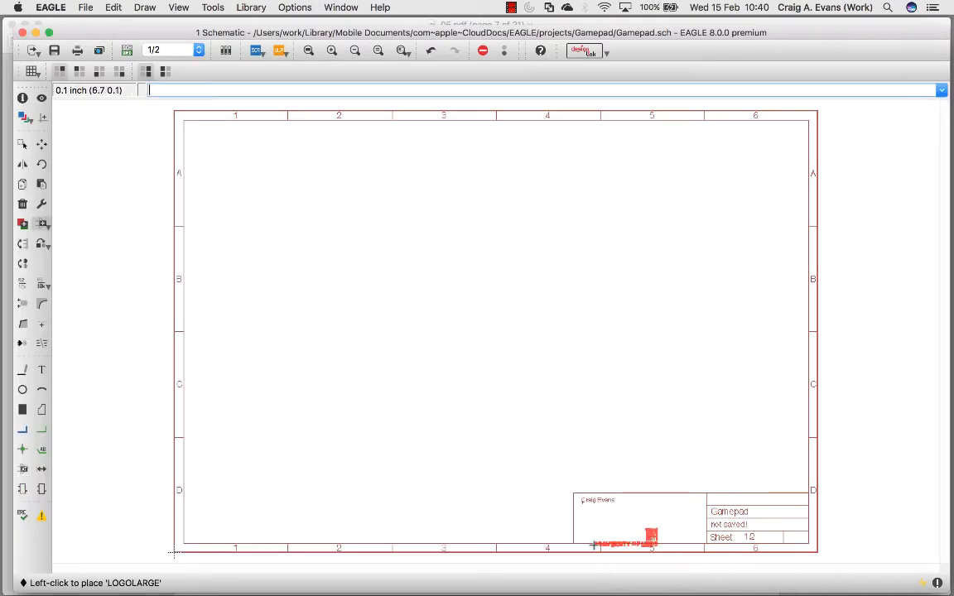
left_click(638, 536)
key("Escape")
key("Escape")
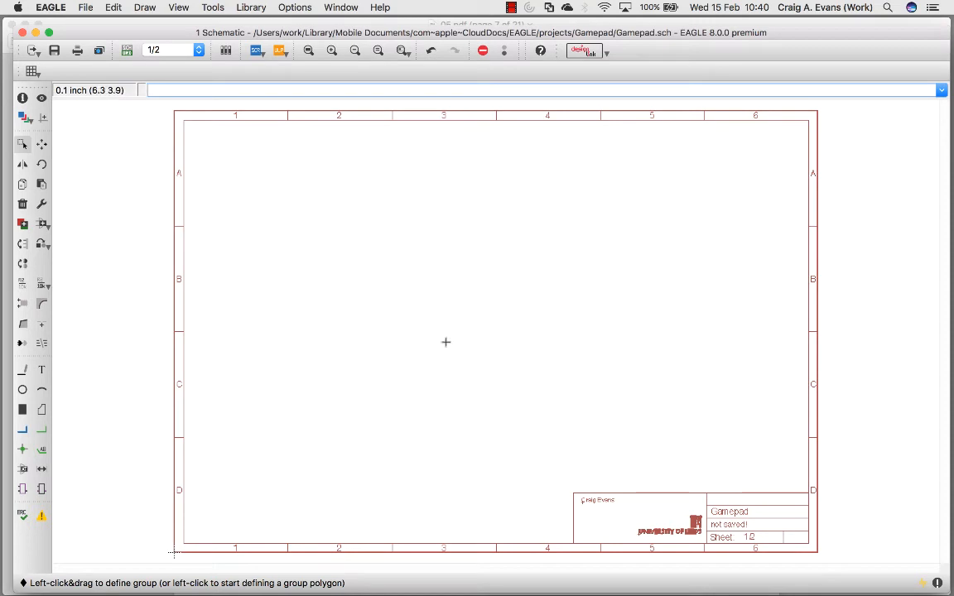
Add the K64F_SHIELD from the GamePad library to sheet 1, left of centre across frame columns 2 and 3
left_click(23, 224)
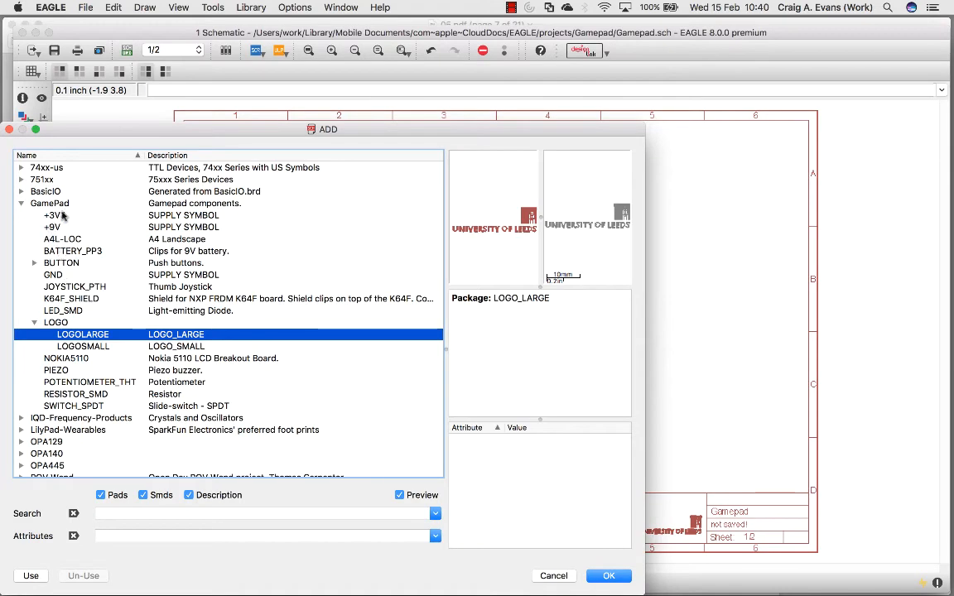
left_click(67, 298)
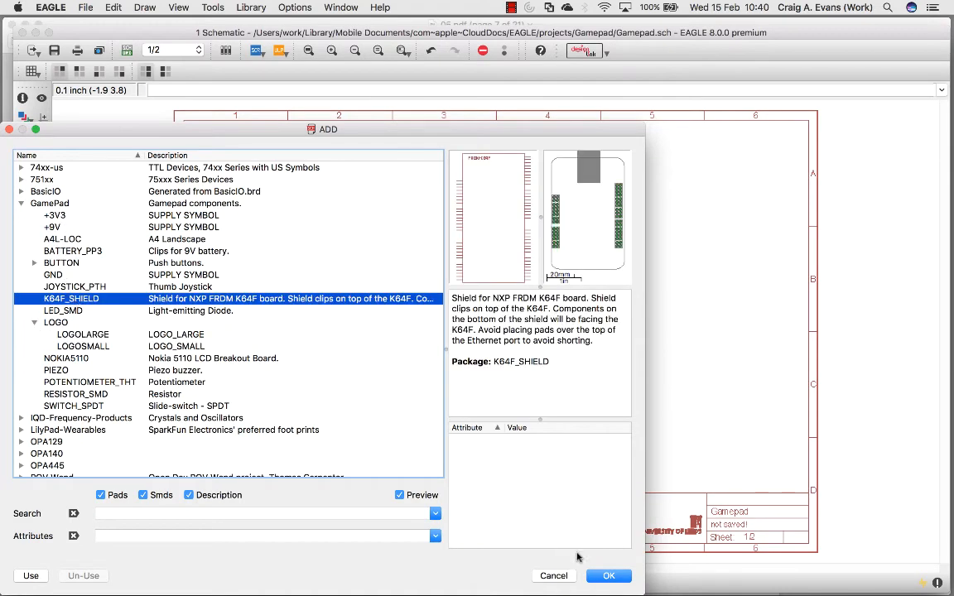
left_click_drag(644, 590, 845, 568)
left_click_drag(437, 128, 459, 90)
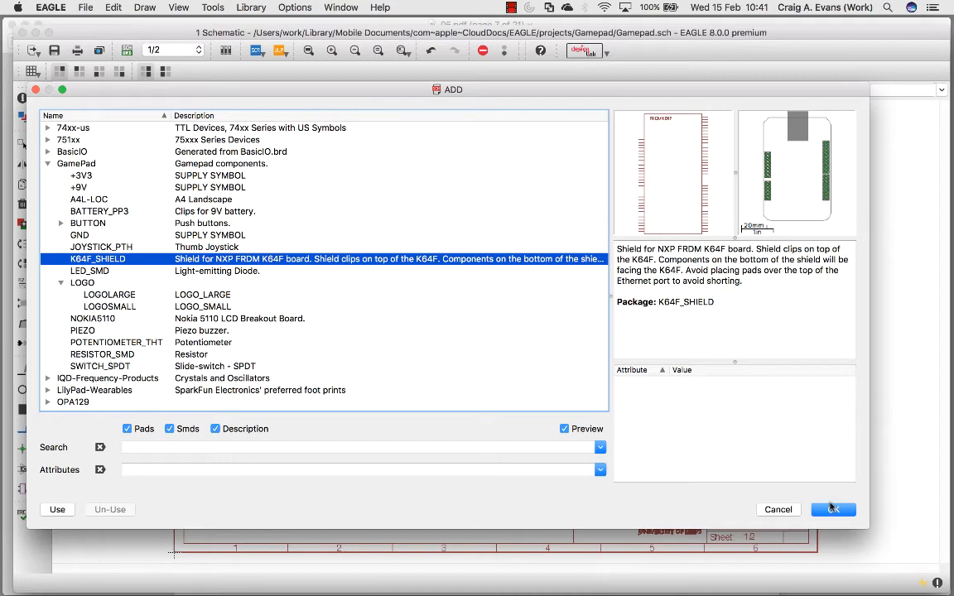
key("Return")
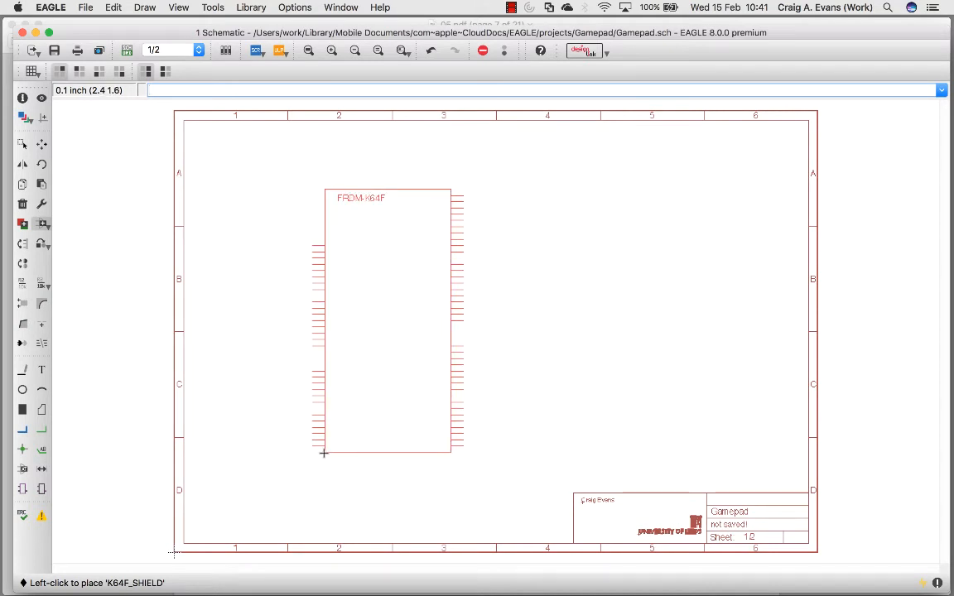
left_click(325, 453)
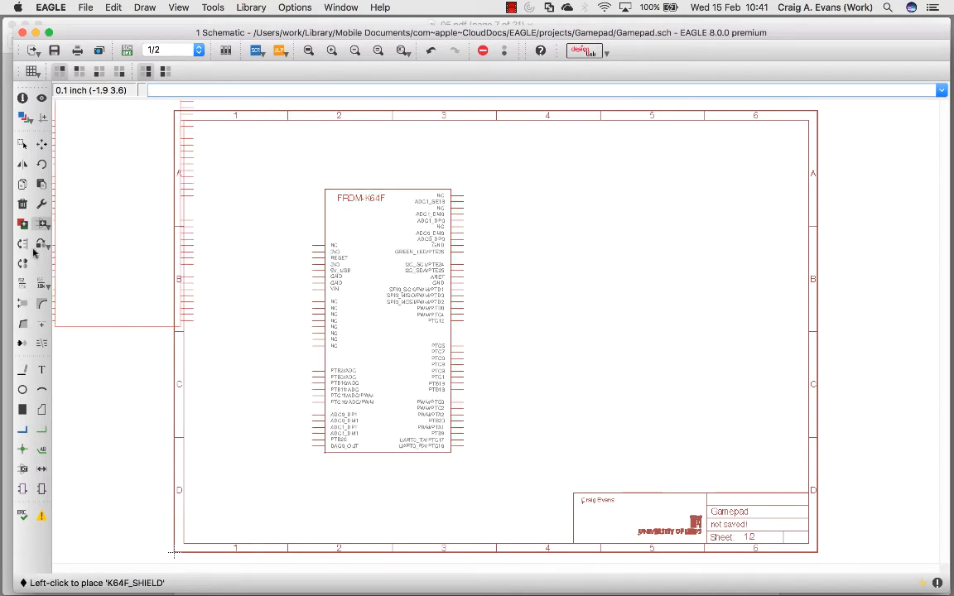
Add the NOKIA5110 LCD breakout to sheet 1, right of the K64F shield in frame column 5, row B
left_click(42, 223)
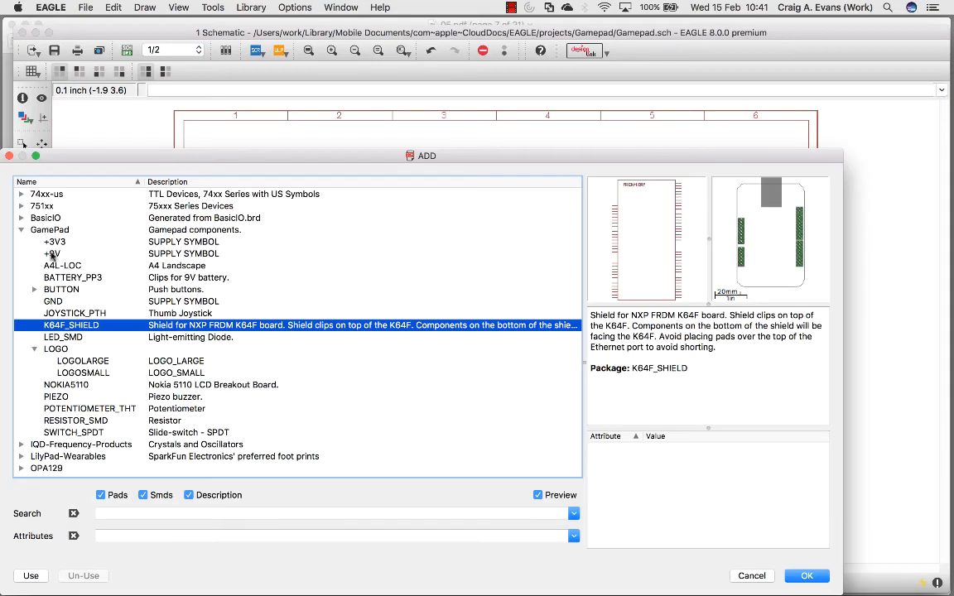
left_click(83, 386)
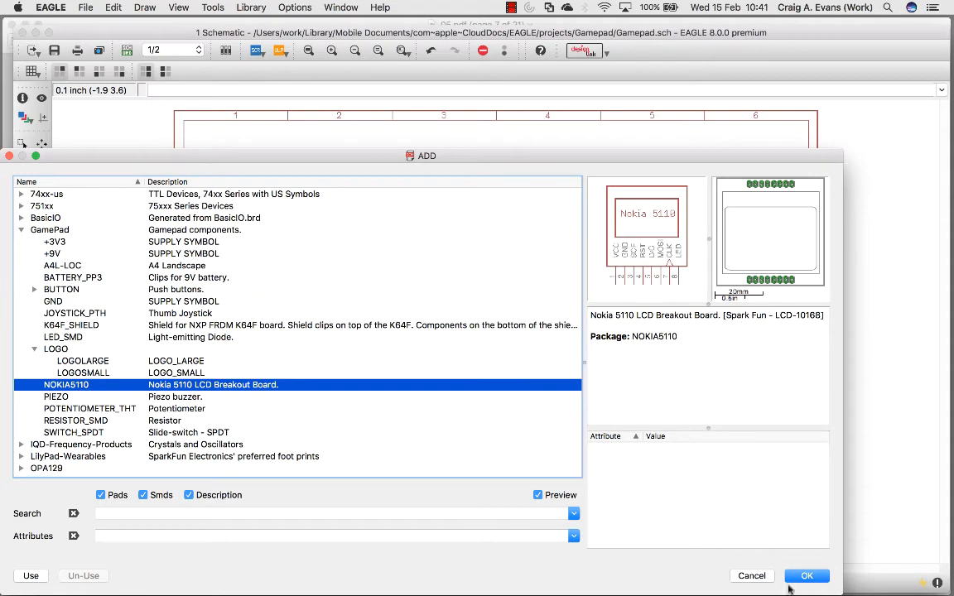
key("Return")
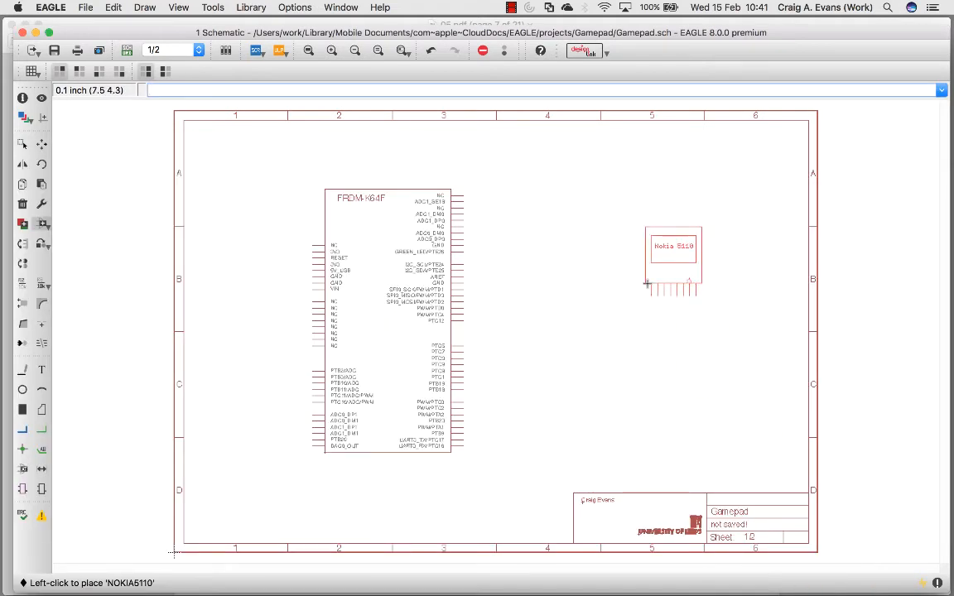
left_click(648, 284)
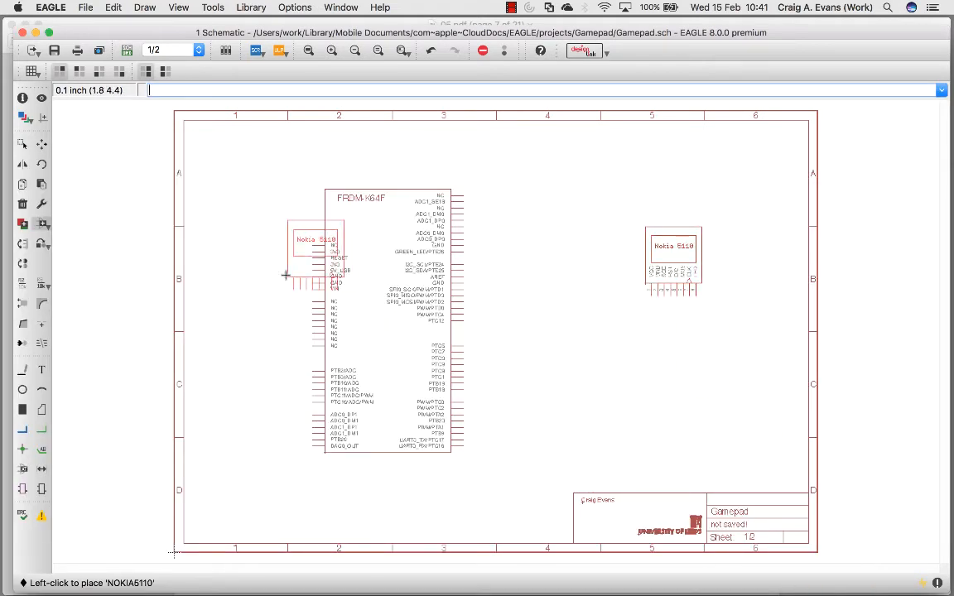
Switch to sheet 2 and place the JOYSTICK_PTH thumb joystick in the frame's upper-left area, checking the bill of materials in Preview
left_click(170, 50)
left_click(155, 63)
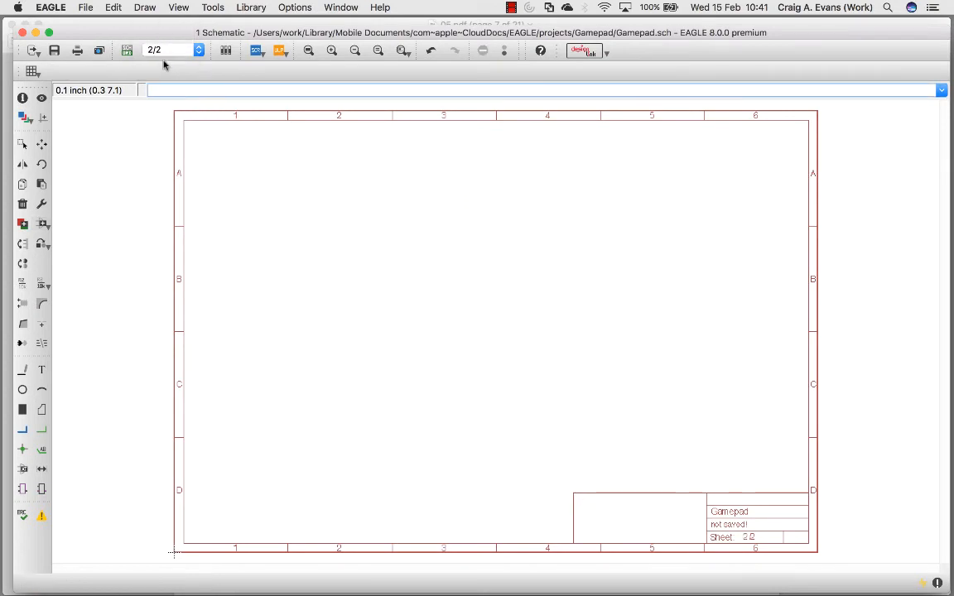
key("super+Tab")
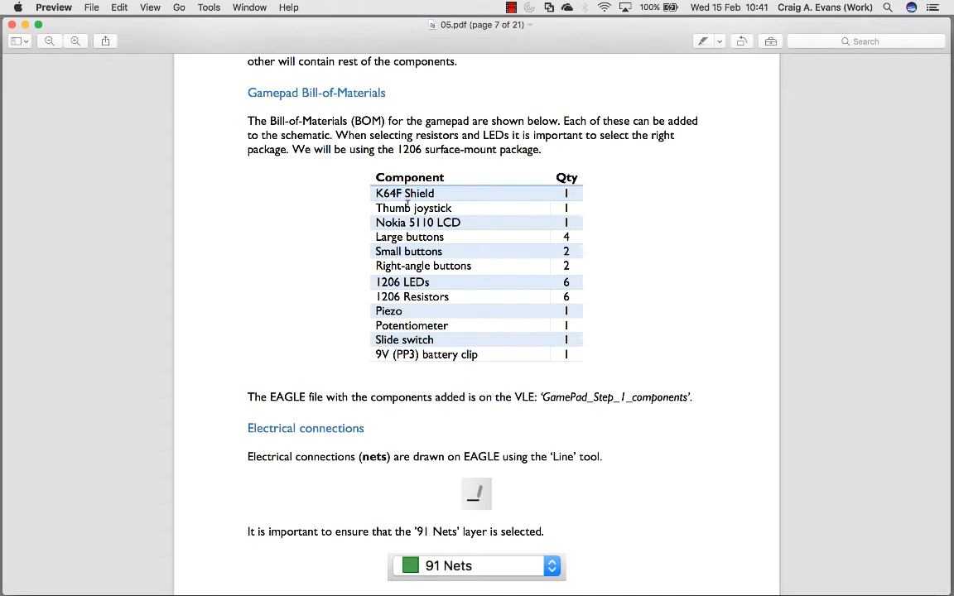
key("super+Tab")
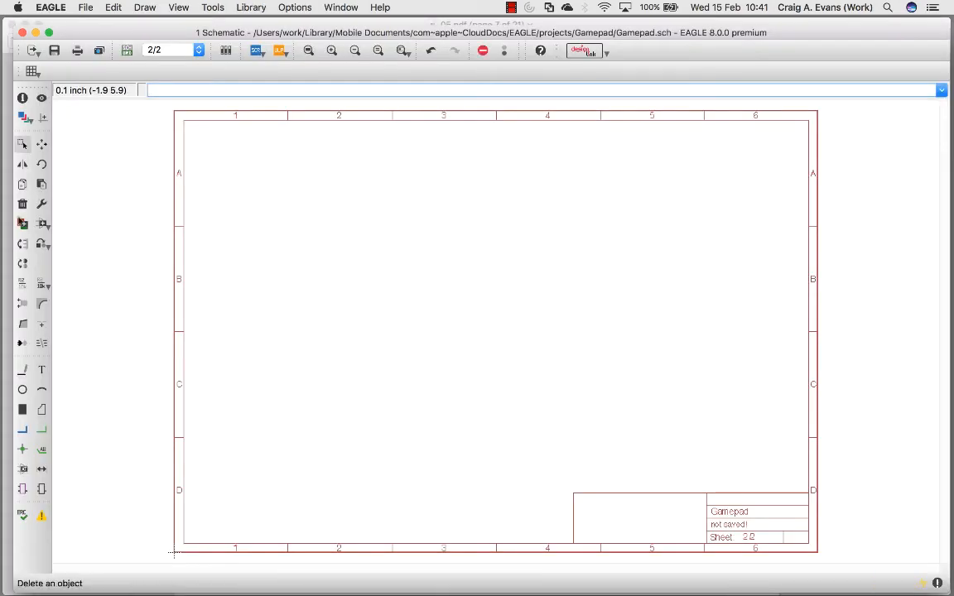
left_click(44, 222)
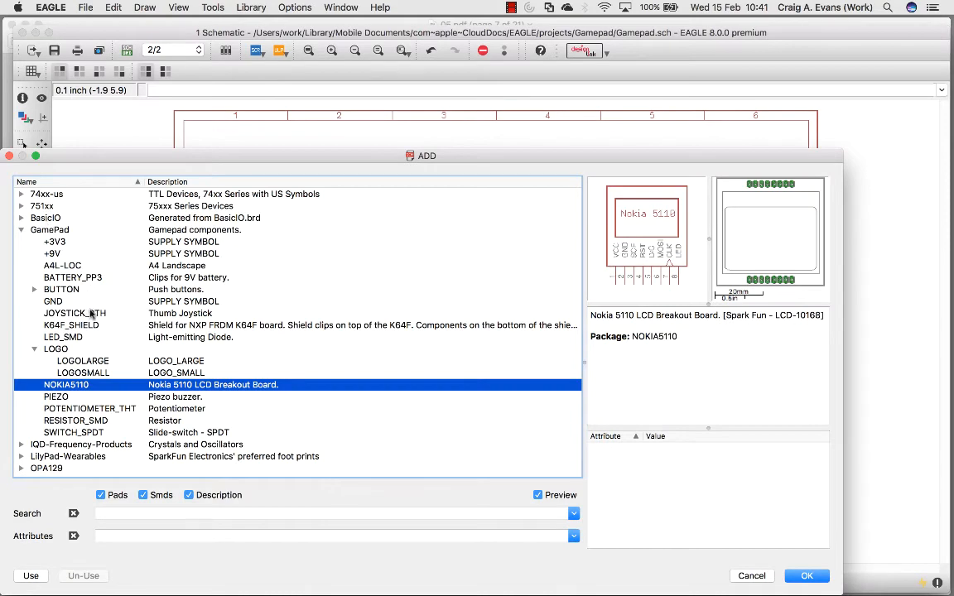
left_click(93, 313)
left_click(806, 576)
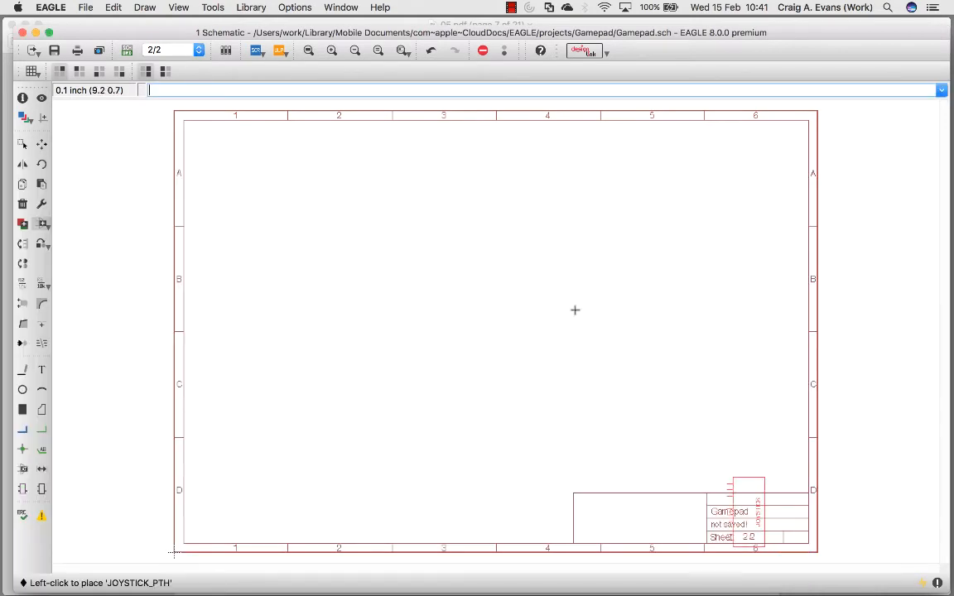
key("super+Tab")
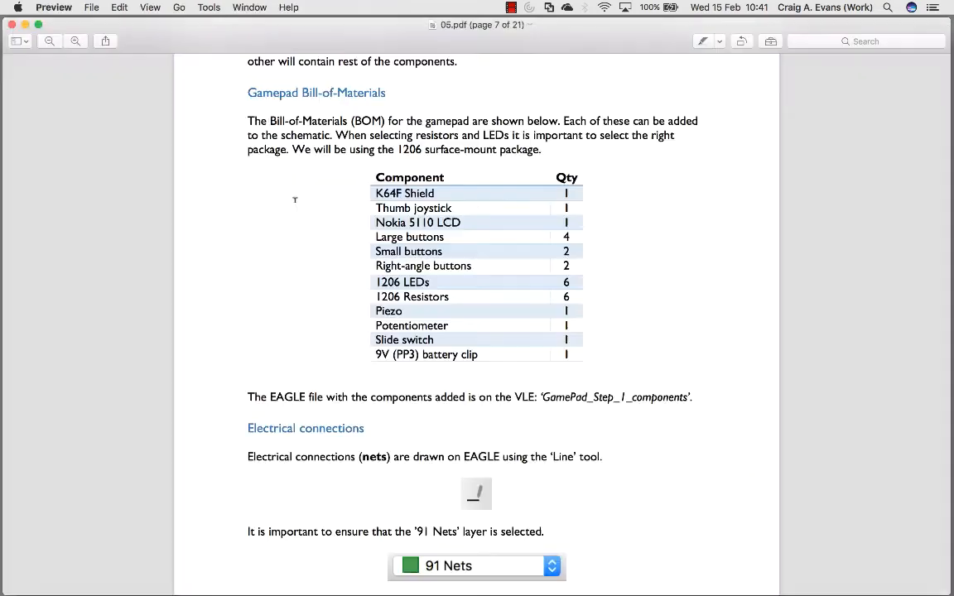
key("super+Tab")
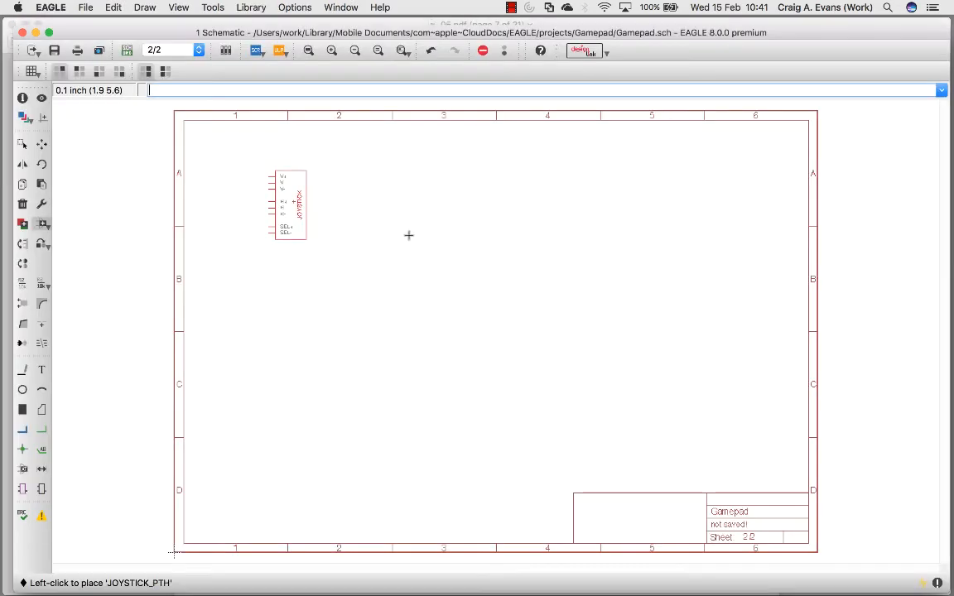
Compare the GamePad push-button variants and place four BUTTON_LARGE parts in a vertical column in the upper-right area of sheet 2
left_click(42, 220)
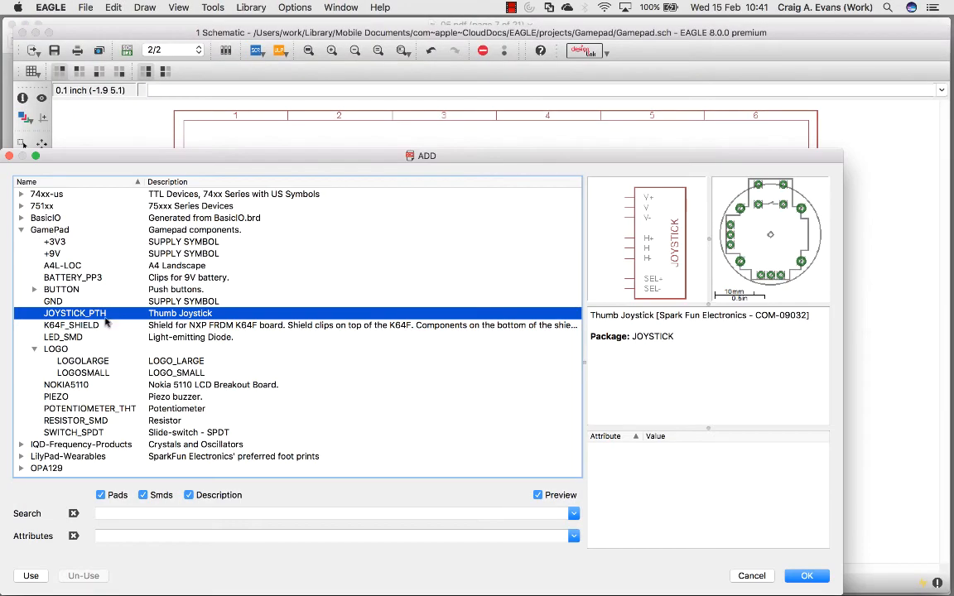
left_click(35, 290)
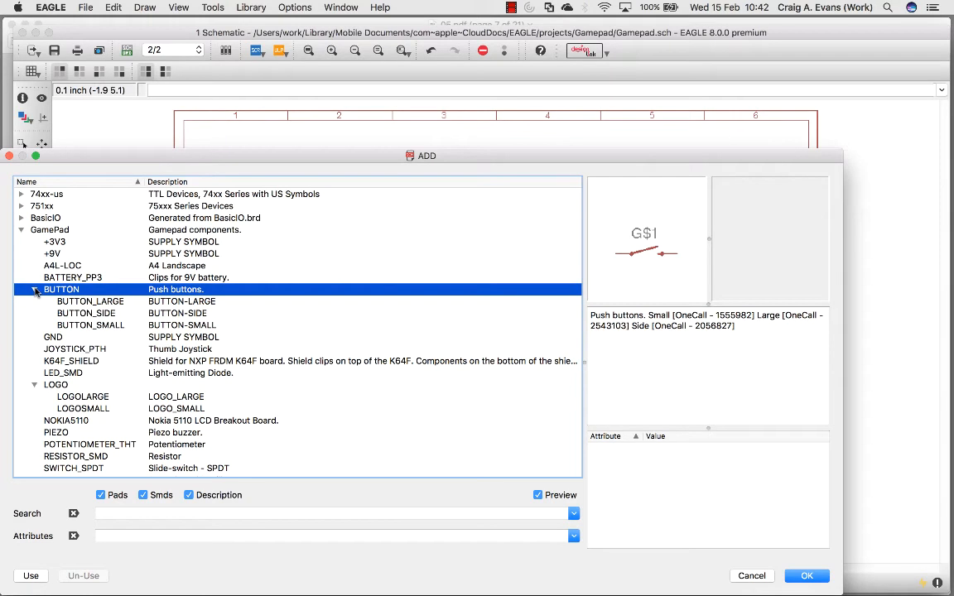
left_click(34, 290)
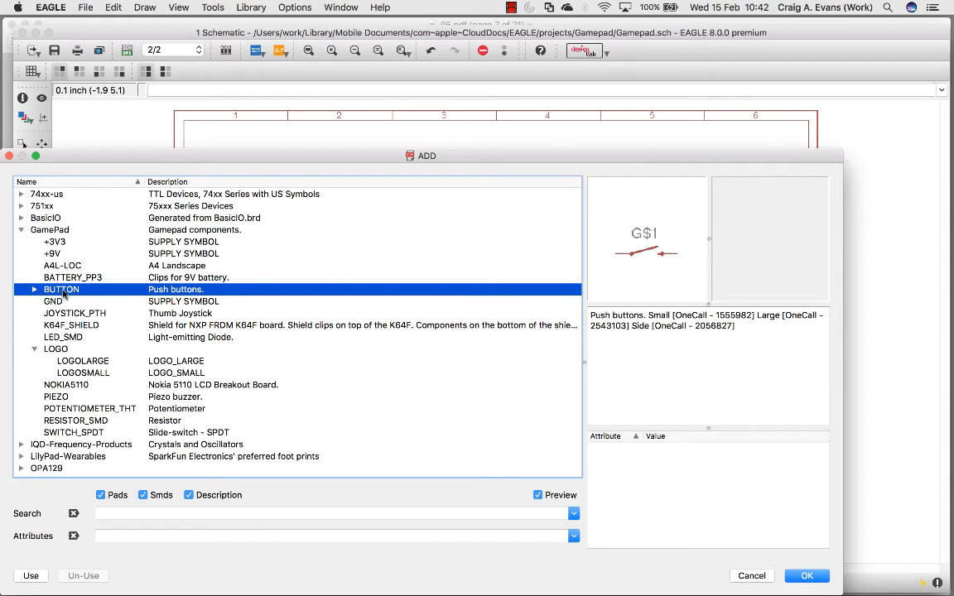
left_click(35, 290)
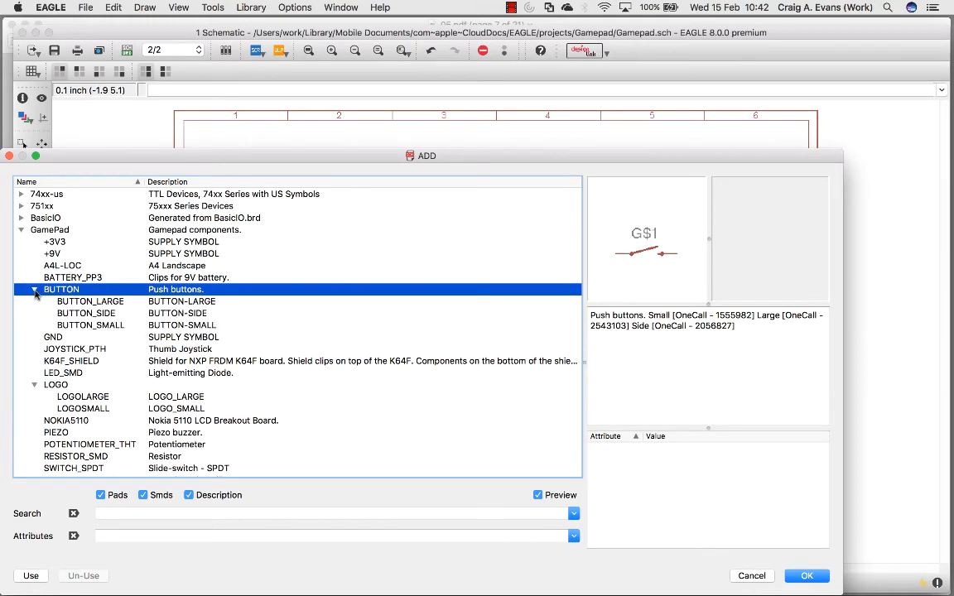
left_click(83, 301)
left_click(91, 314)
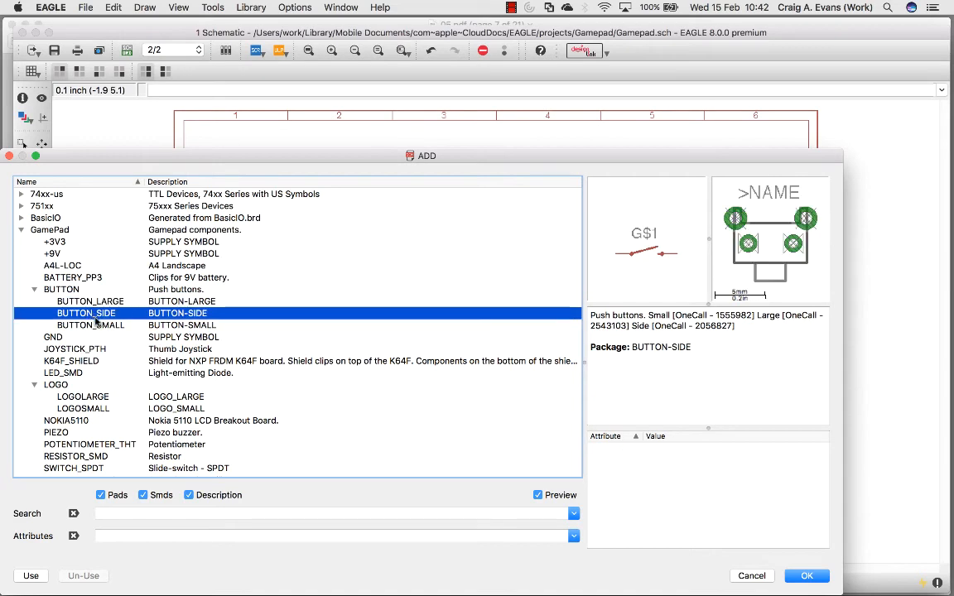
left_click(96, 326)
left_click(97, 313)
left_click(91, 301)
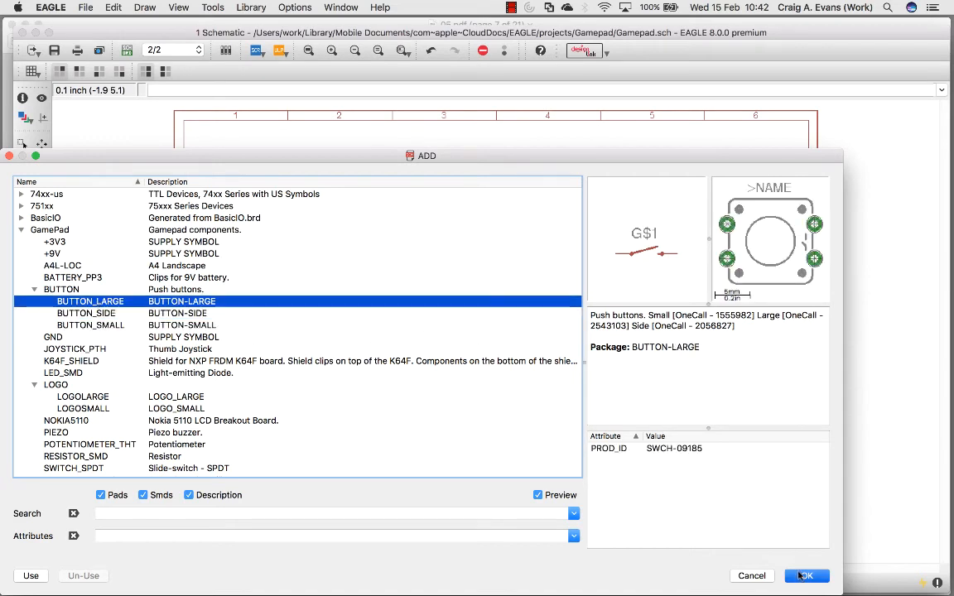
key("Return")
left_click(694, 198)
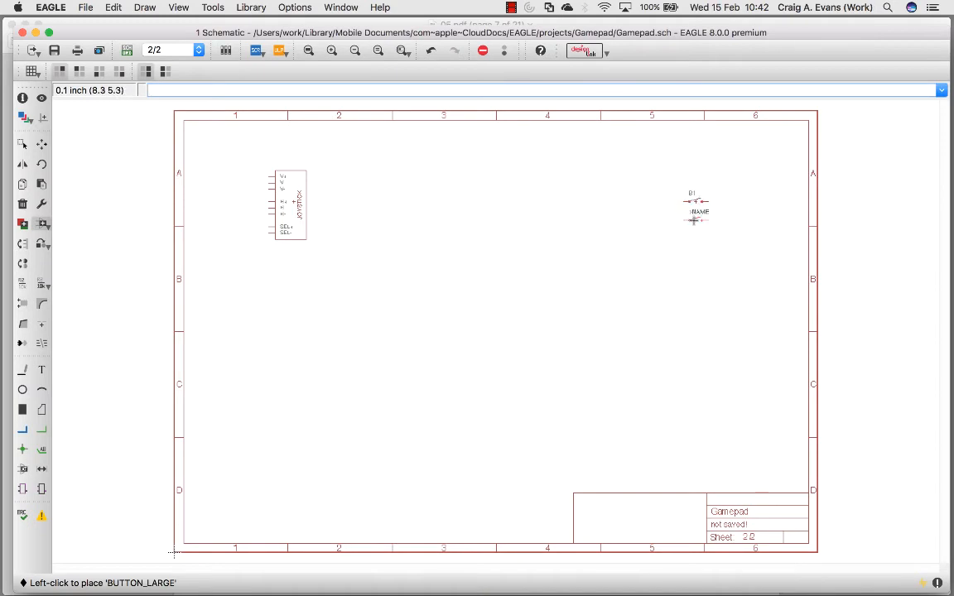
left_click(694, 219)
left_click(694, 239)
Check the bill of materials in Preview and place two BUTTON_SMALL push buttons directly below the large ones on sheet 2
key("super+Tab")
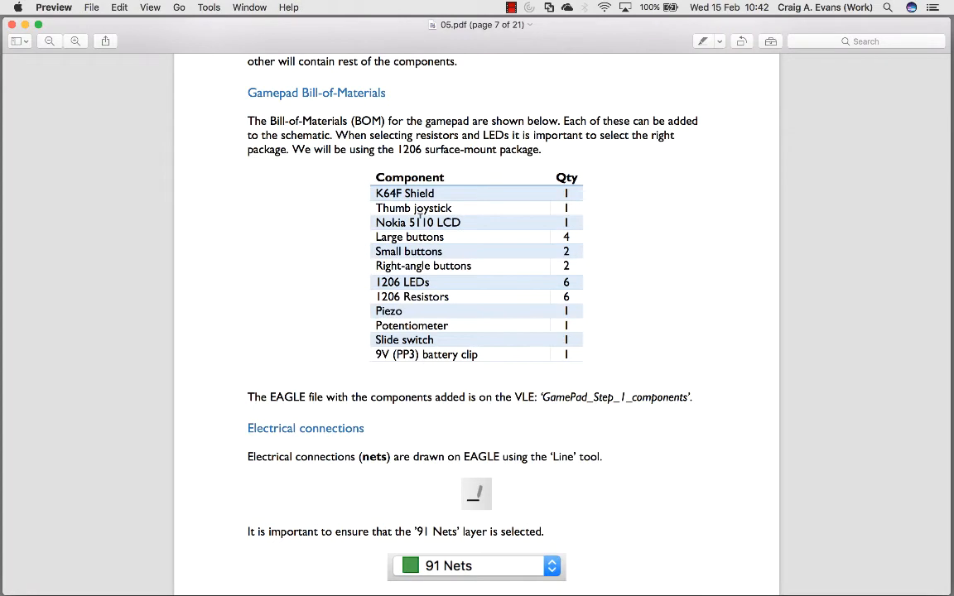
key("super+Tab")
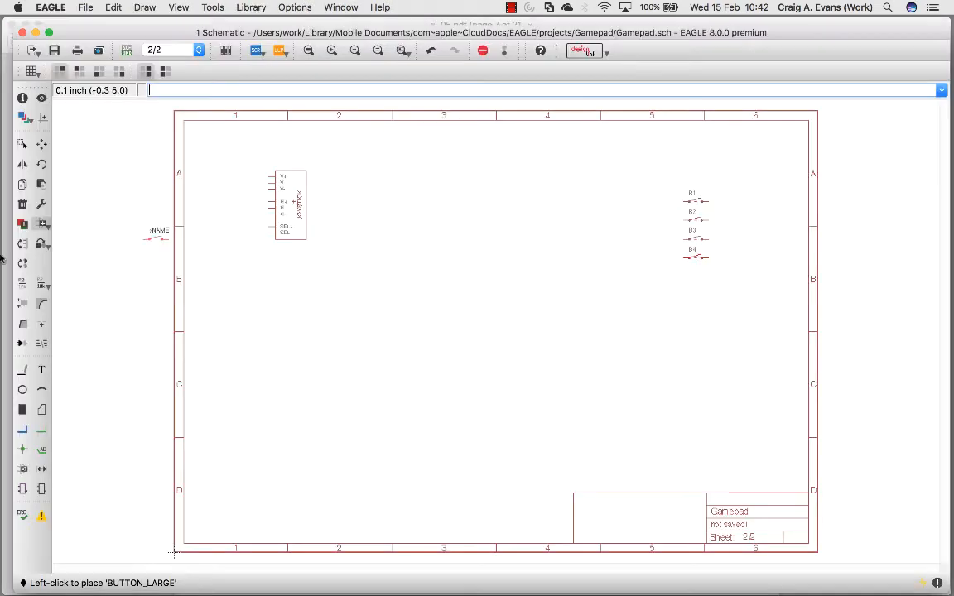
left_click(42, 225)
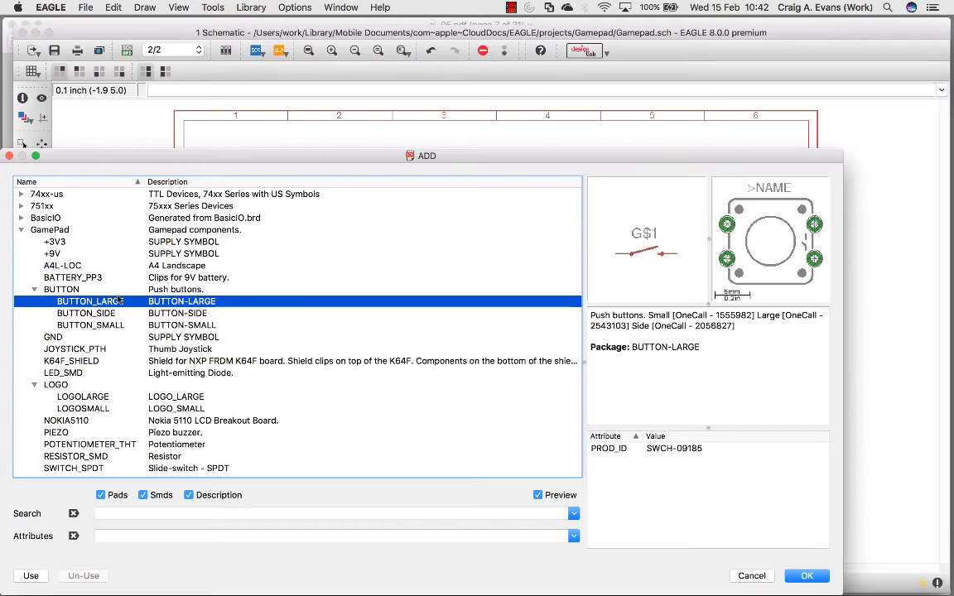
left_click(105, 325)
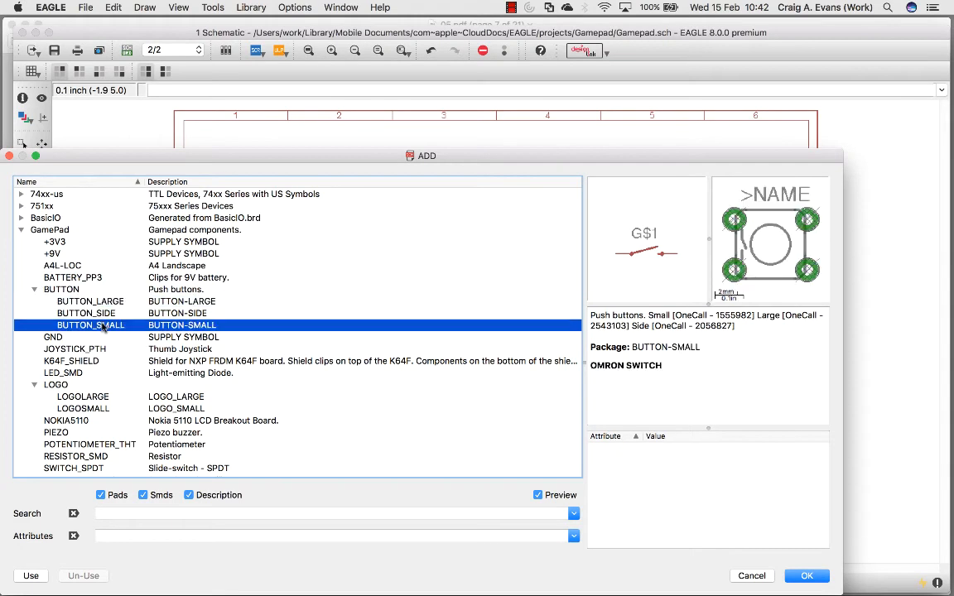
left_click(803, 574)
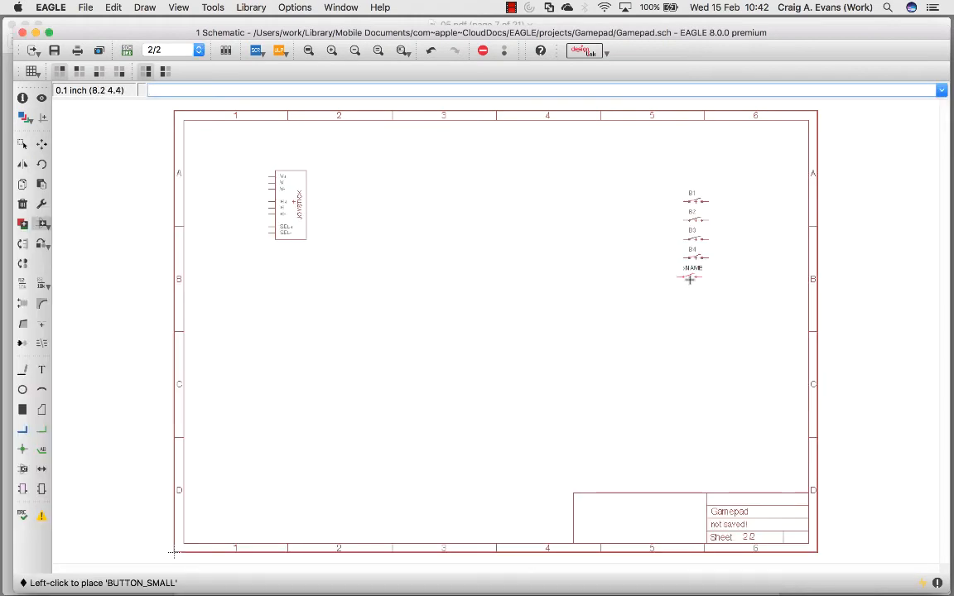
left_click(697, 278)
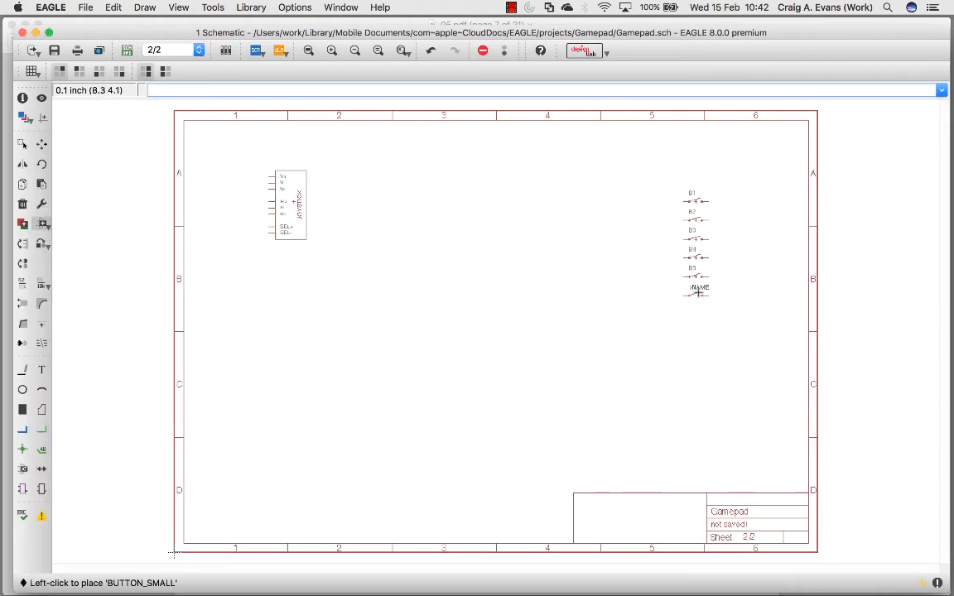
Check the bill of materials in Preview and place two BUTTON_SIDE push buttons directly below the small ones on sheet 2
left_click(42, 223)
key("super+Tab")
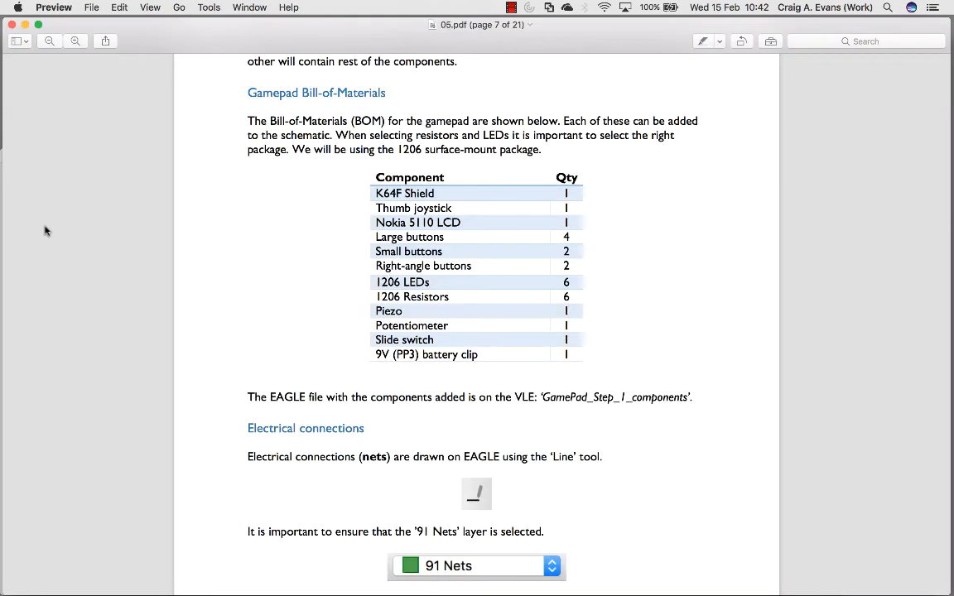
key("super+Tab")
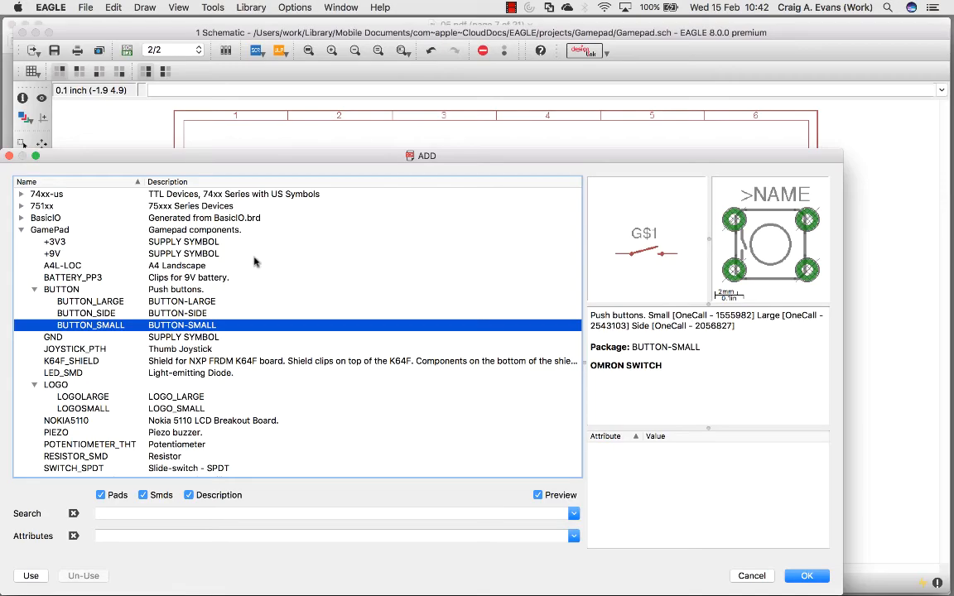
left_click(86, 313)
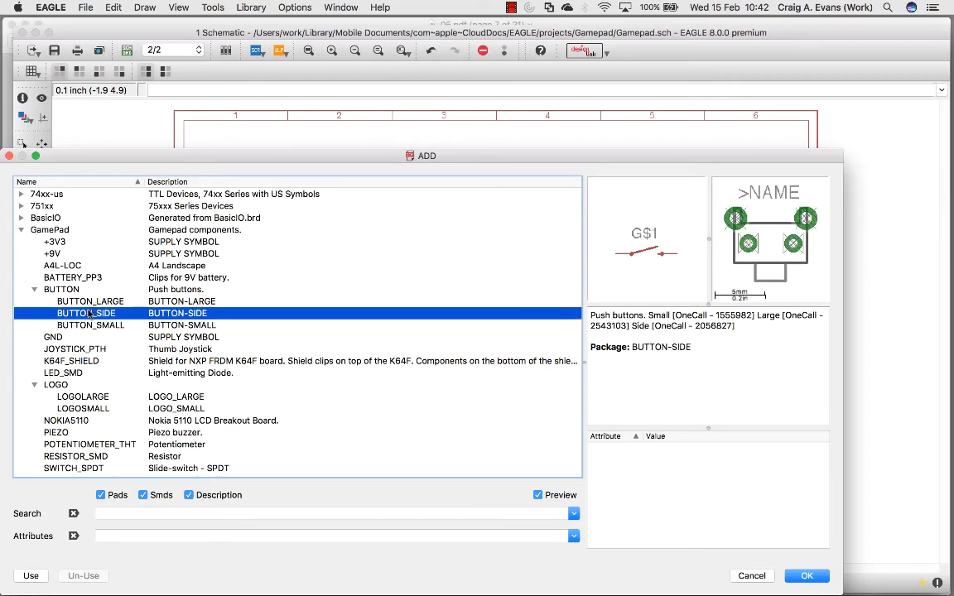
left_click(805, 575)
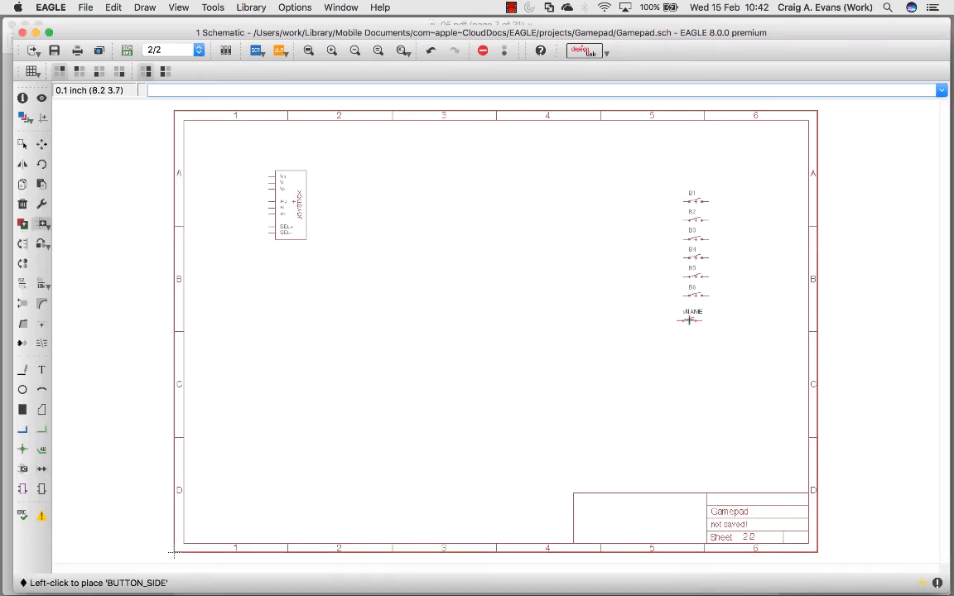
left_click(696, 313)
left_click(696, 333)
Check the 1206 LED entry of the bill of materials in Preview and place six LED_SMD parts in a horizontal row near mid-sheet
key("super+Tab")
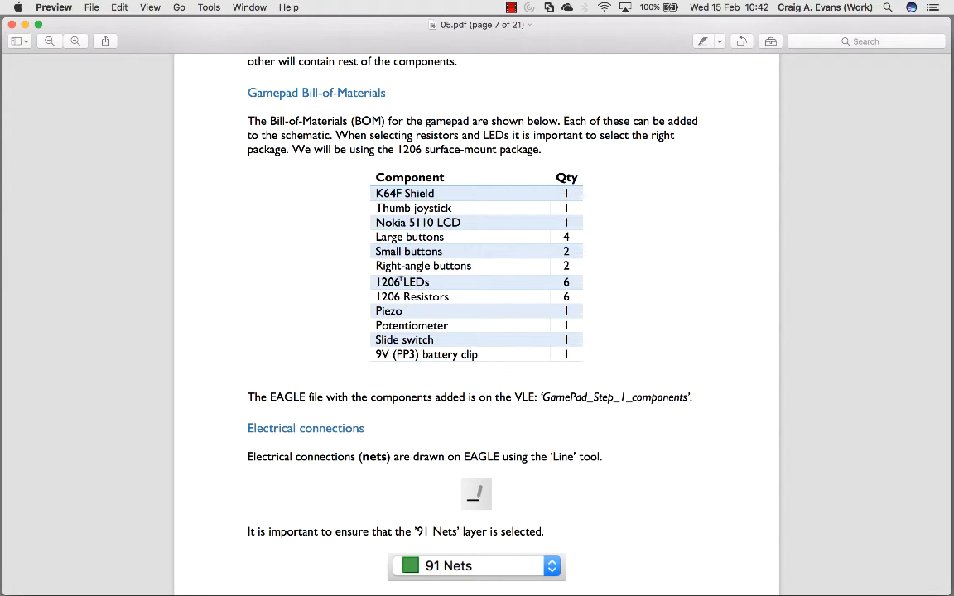
left_click_drag(376, 281, 401, 282)
key("super+Tab")
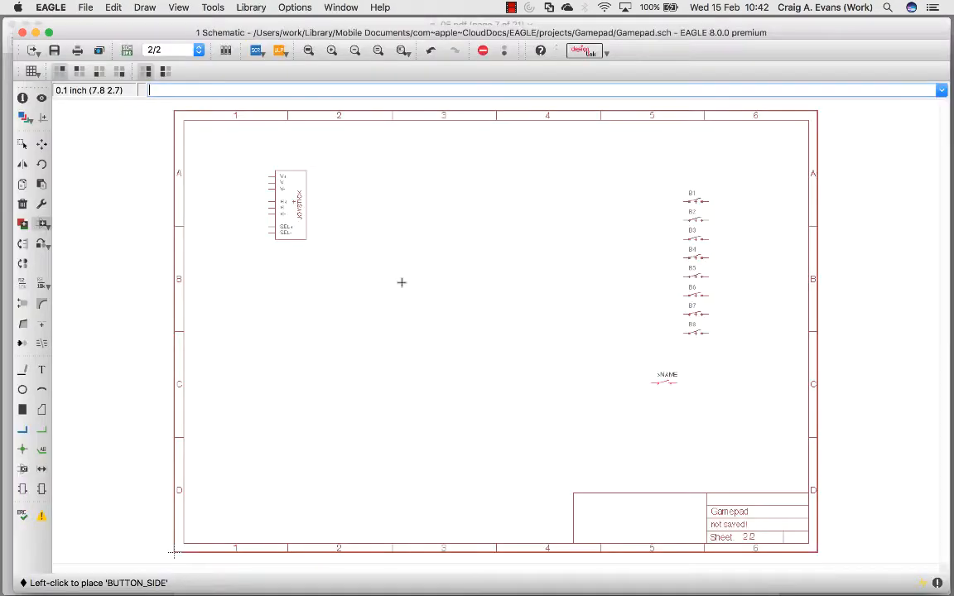
left_click(43, 222)
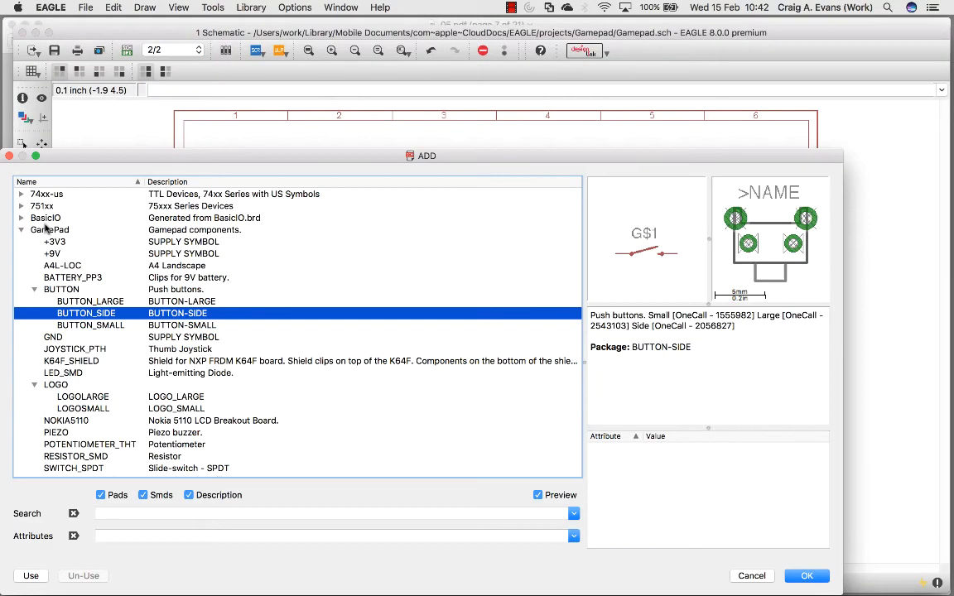
left_click(34, 289)
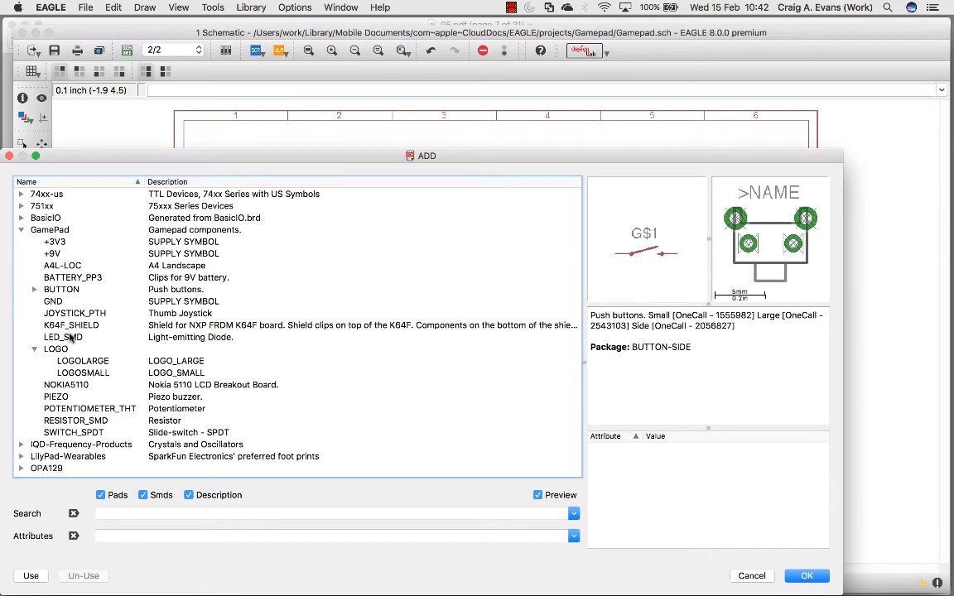
left_click(34, 348)
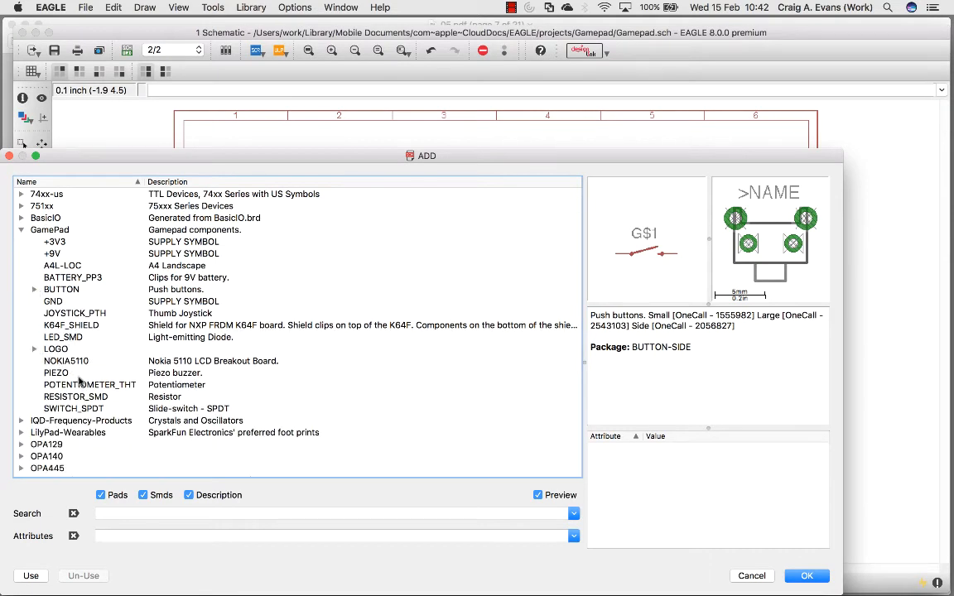
left_click(60, 338)
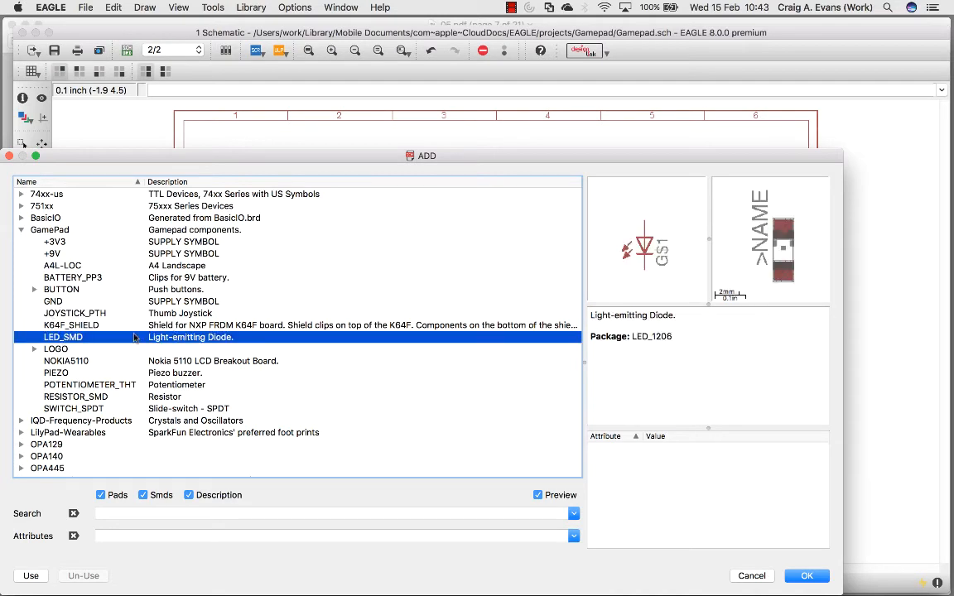
left_click(814, 582)
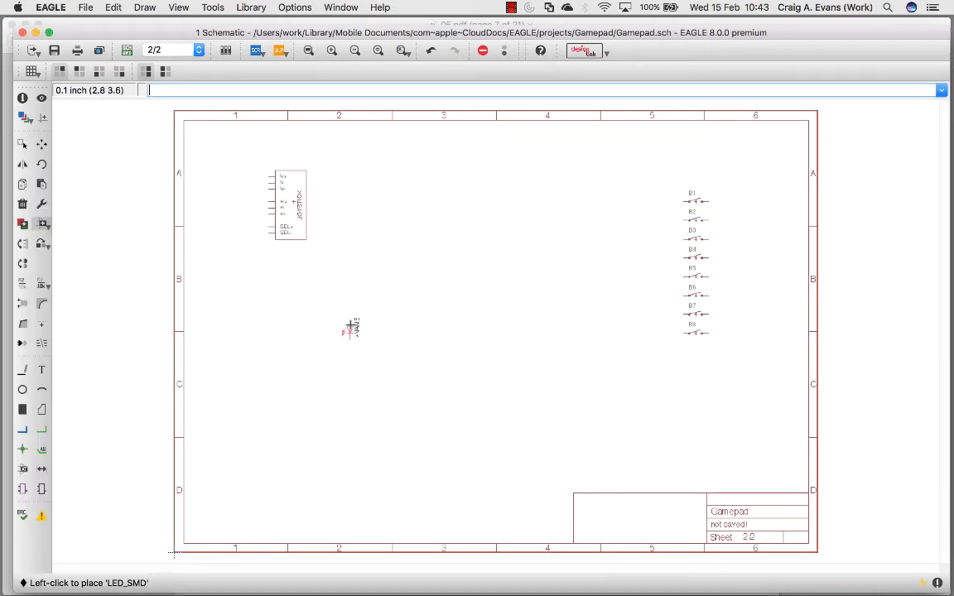
left_click(353, 332)
left_click(375, 331)
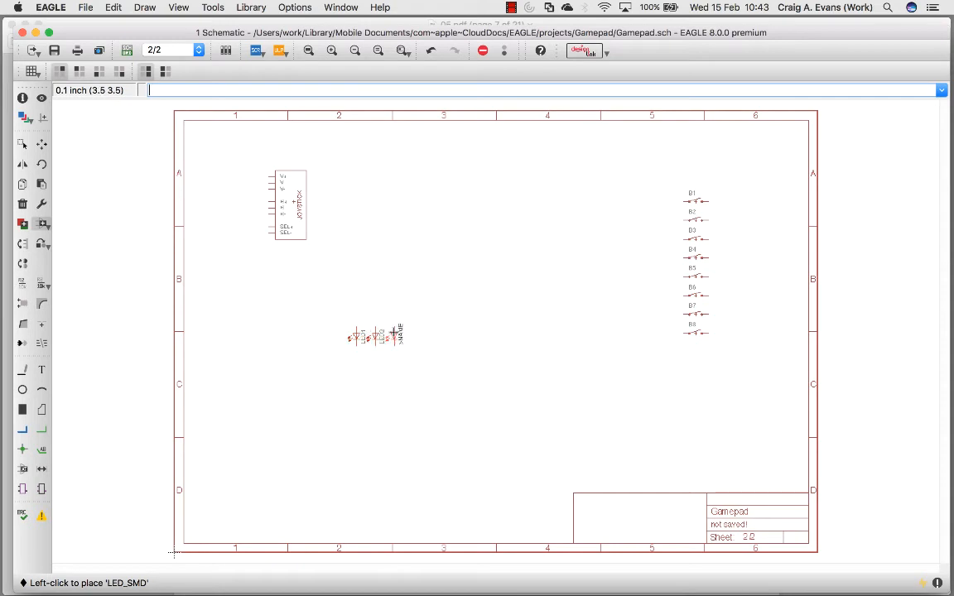
left_click(398, 332)
left_click(412, 334)
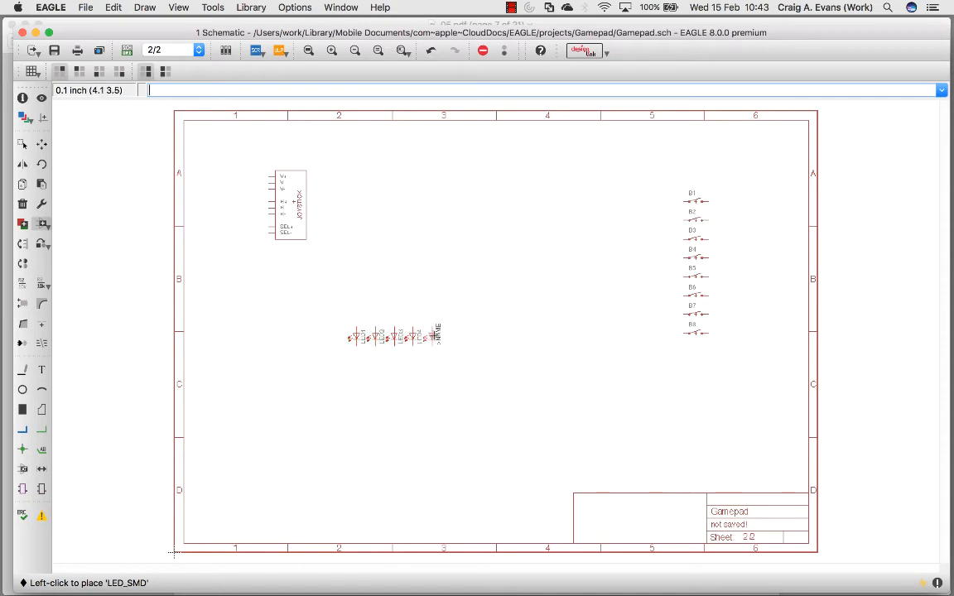
left_click(432, 335)
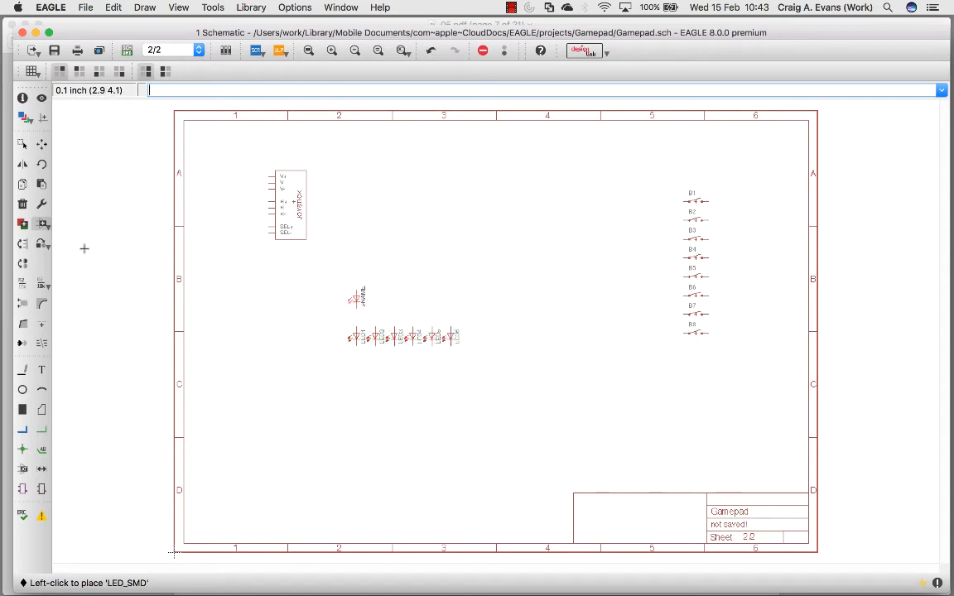
Place six RESISTOR_SMD parts vertically oriented in a row, one directly below each LED
left_click(41, 225)
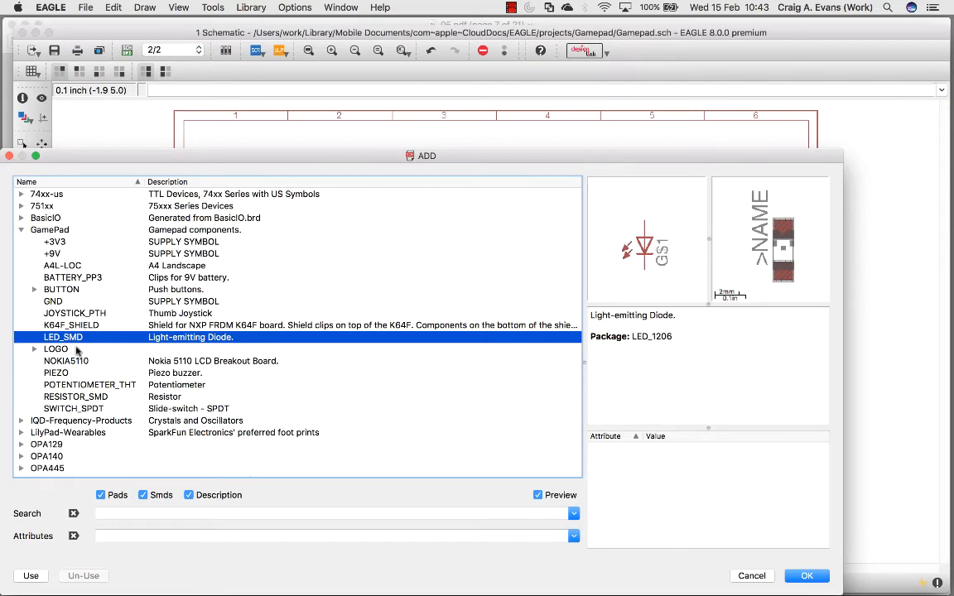
left_click(94, 398)
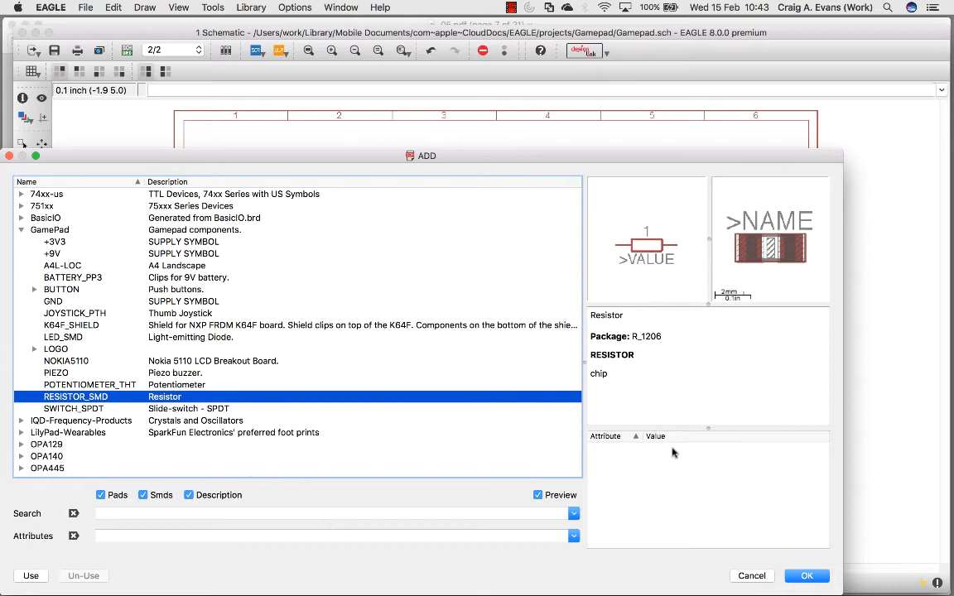
left_click(805, 576)
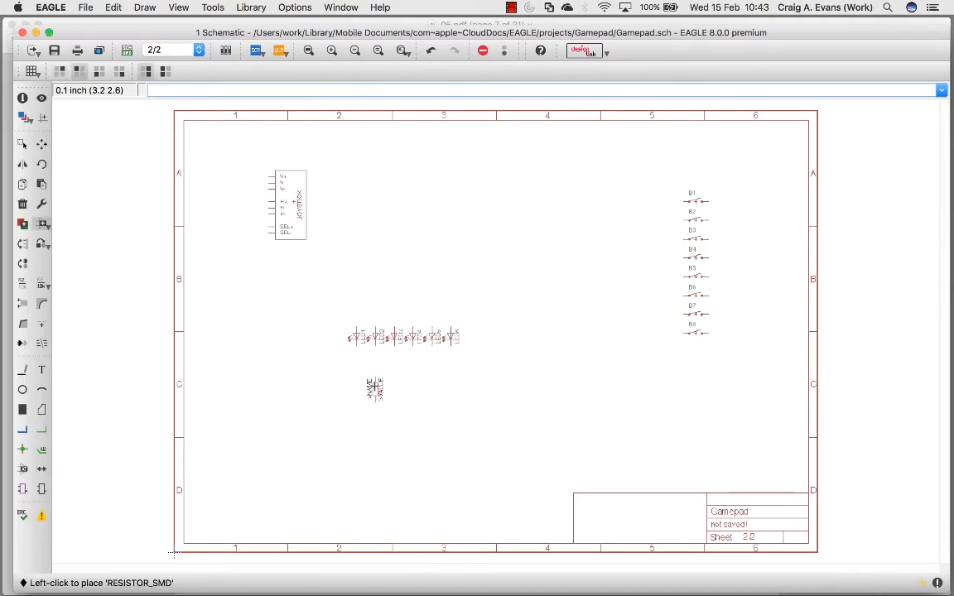
scroll(352, 383, "up", 5)
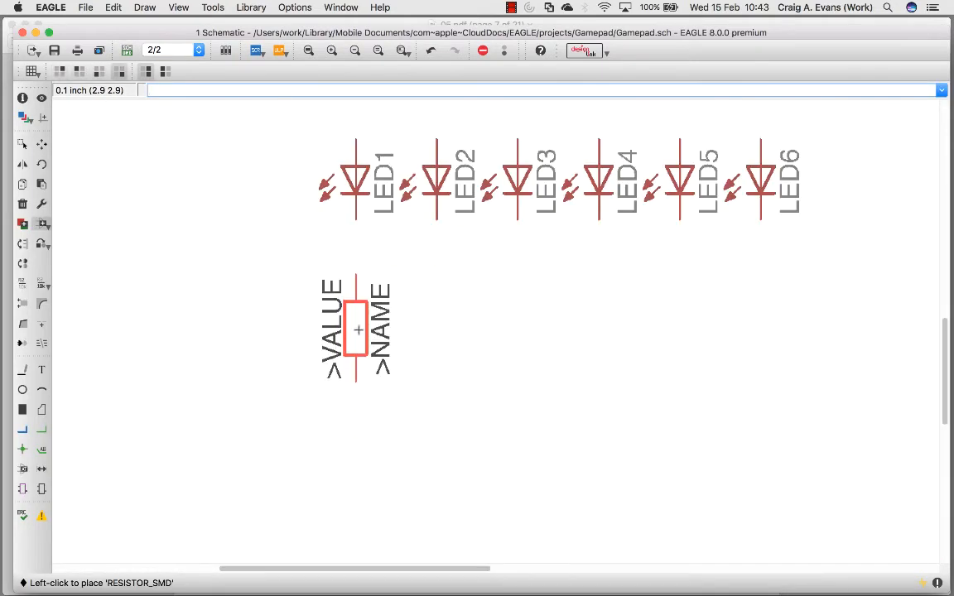
scroll(361, 340, "down", 3)
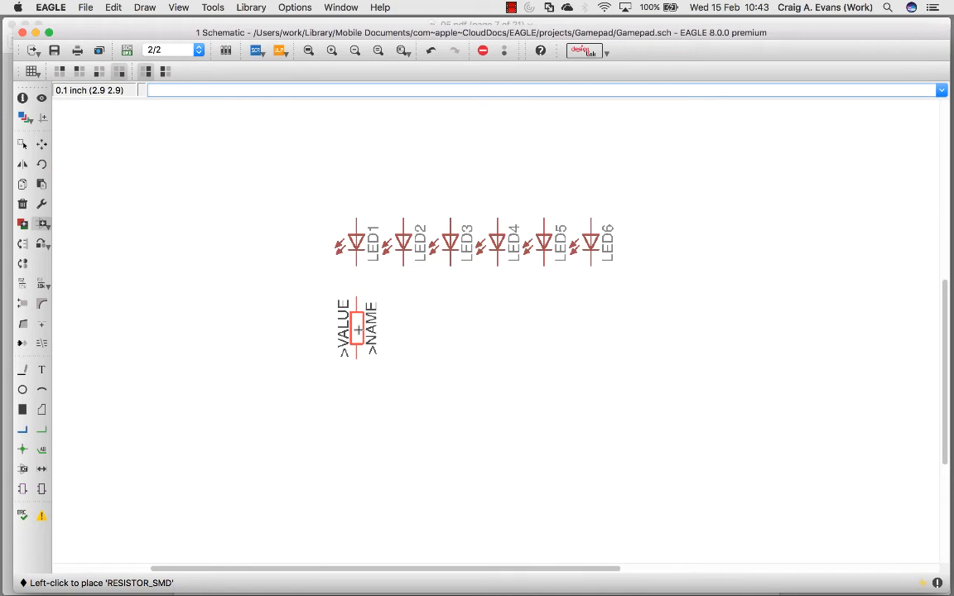
left_click(357, 312)
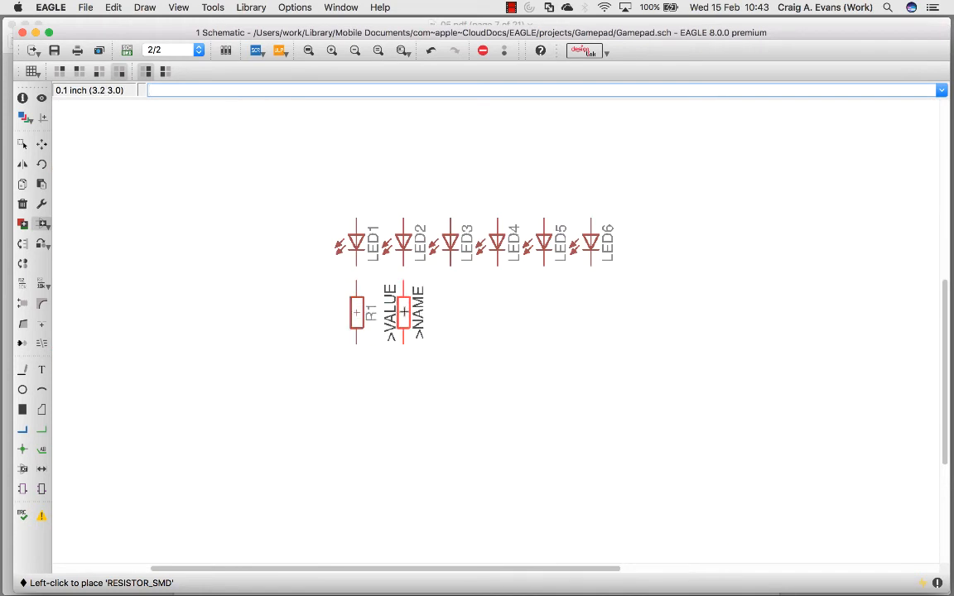
left_click(403, 312)
left_click(450, 313)
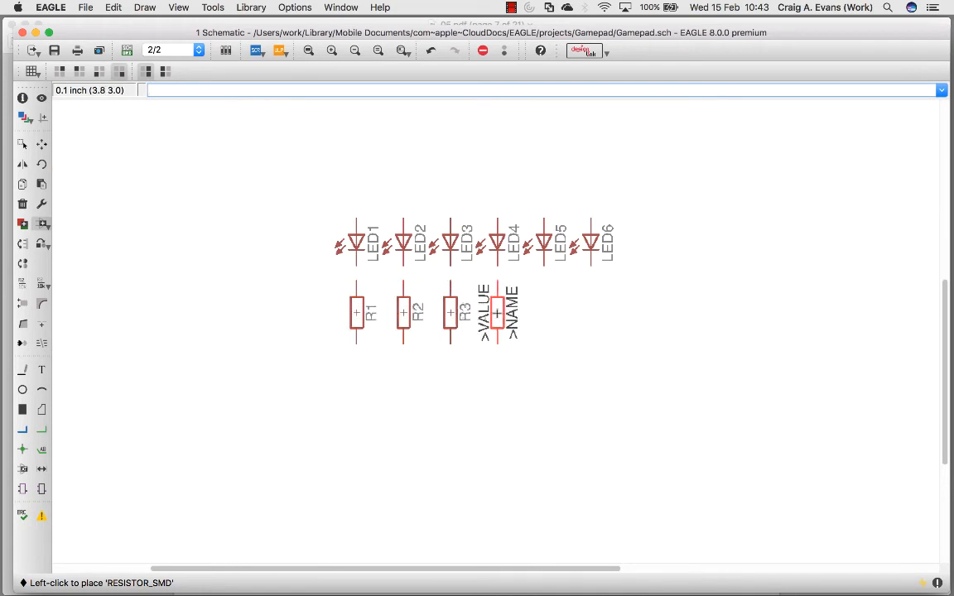
left_click(496, 312)
left_click(544, 312)
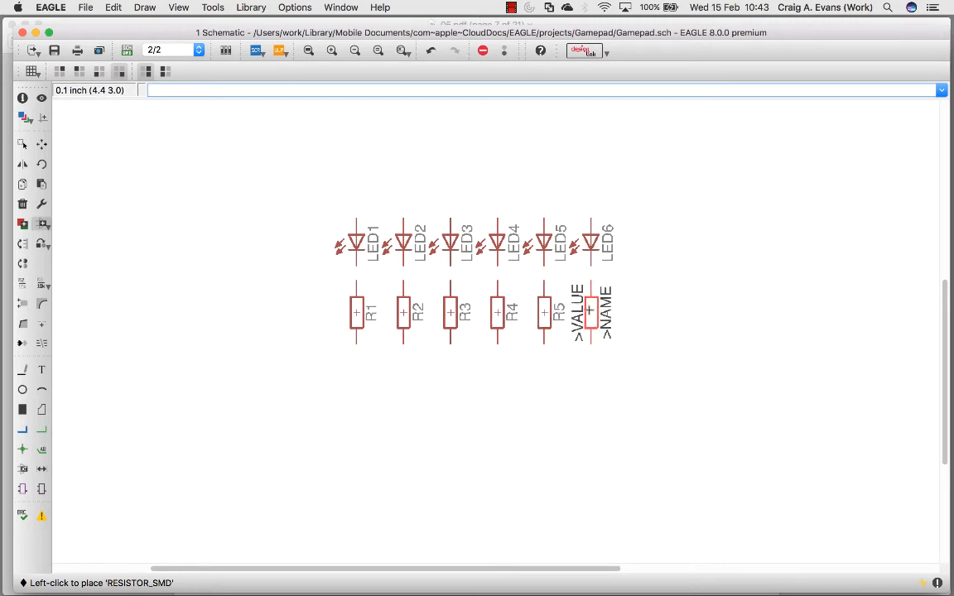
left_click(590, 312)
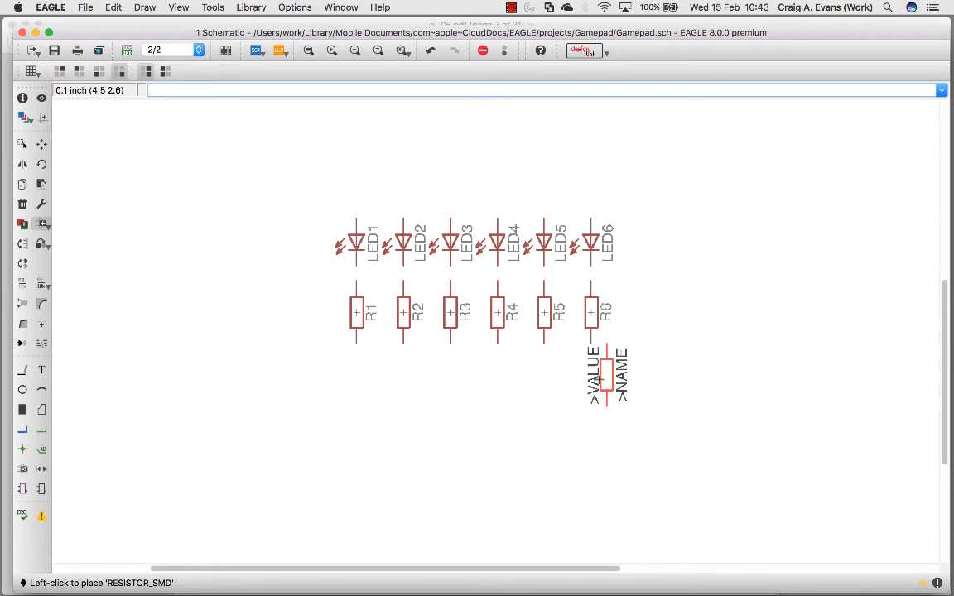
key("Escape")
key("Escape")
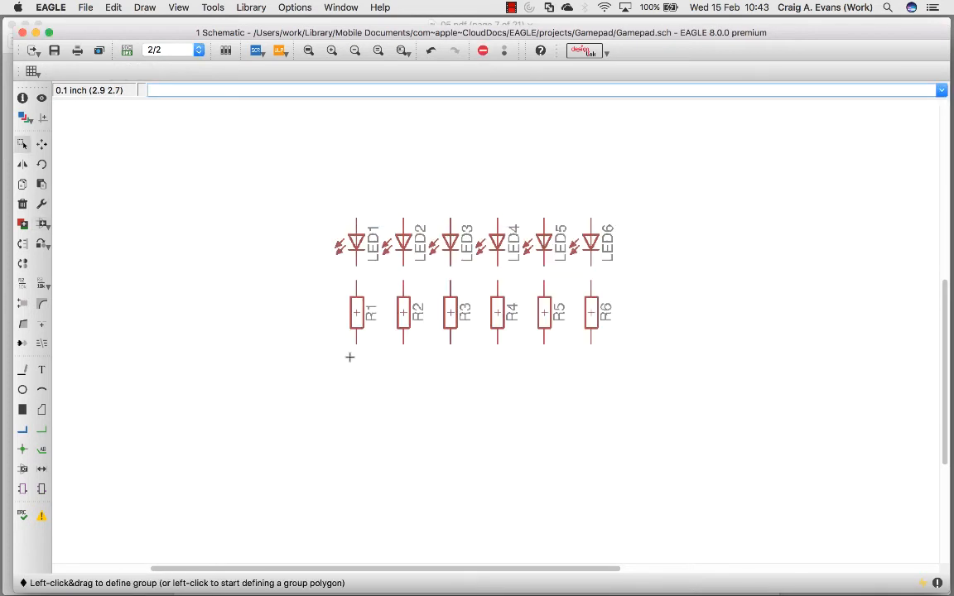
Check the bill of materials in Preview and place the POTENTIOMETER_THT in frame column 4, row C of sheet 2
key("super+Tab")
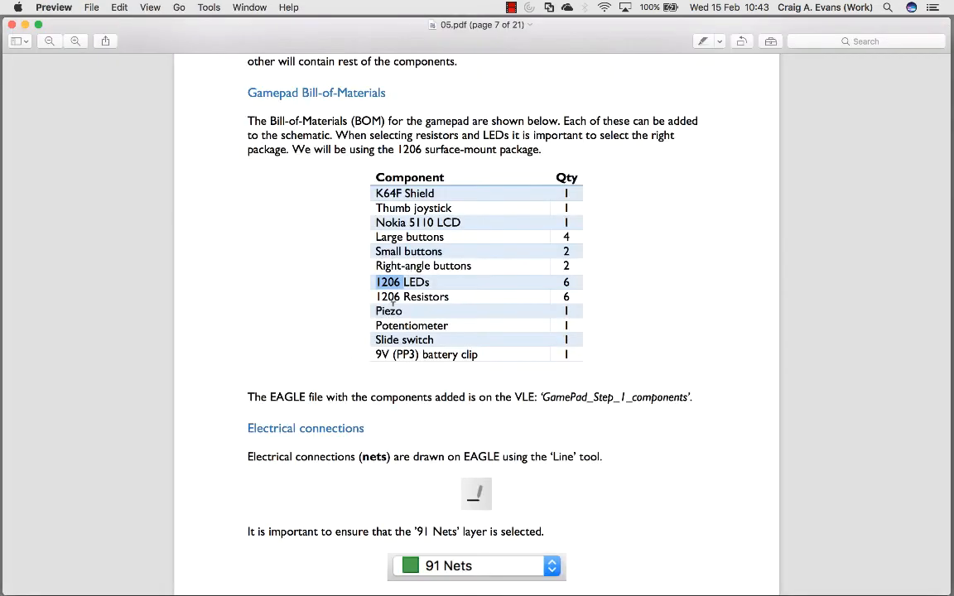
key("super+Tab")
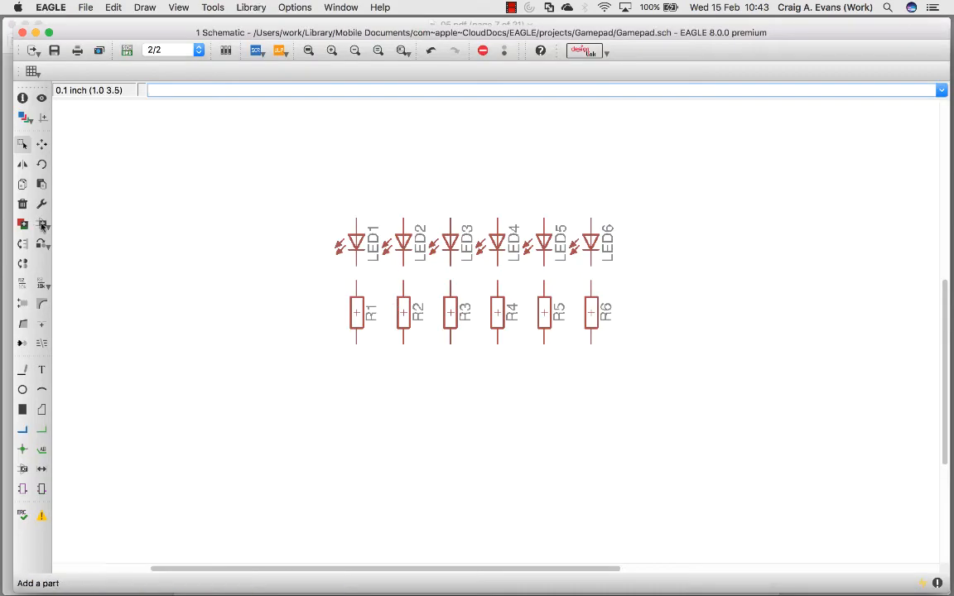
scroll(142, 286, "down", 2)
scroll(142, 286, "down", 2)
scroll(141, 286, "up", 3)
scroll(352, 354, "down", 14)
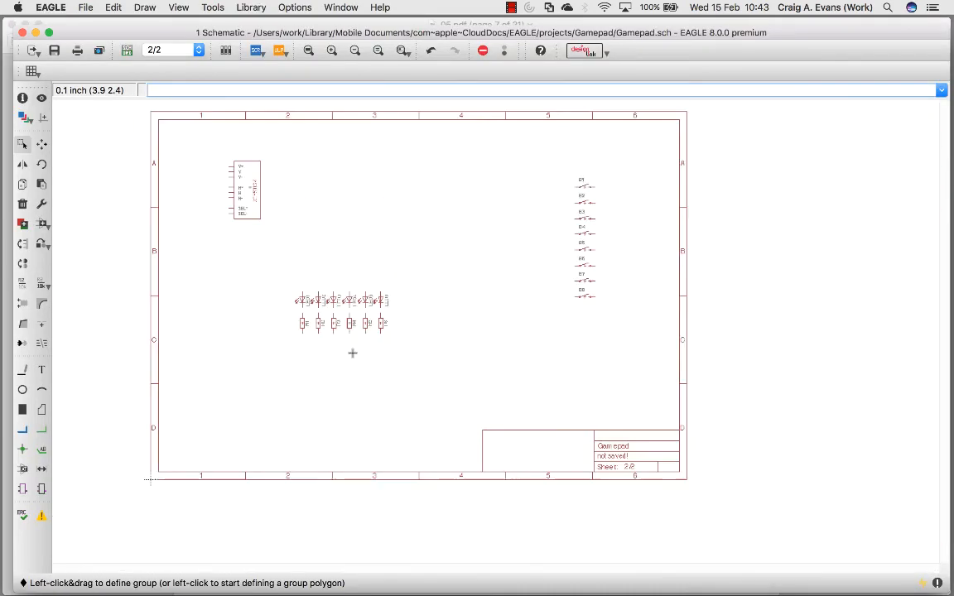
scroll(352, 354, "up", 12)
scroll(352, 354, "down", 3)
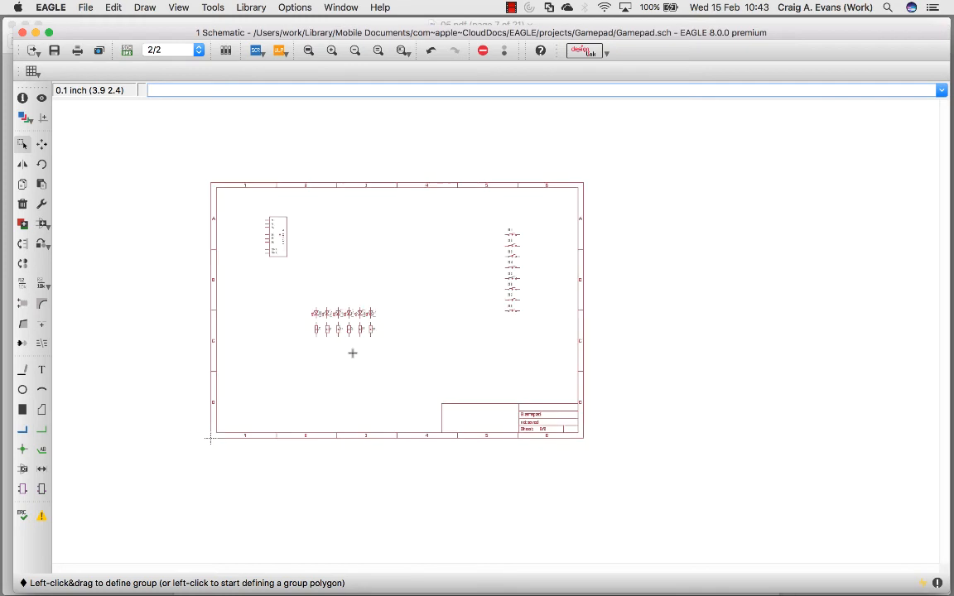
scroll(352, 353, "up", 2)
left_click(49, 232)
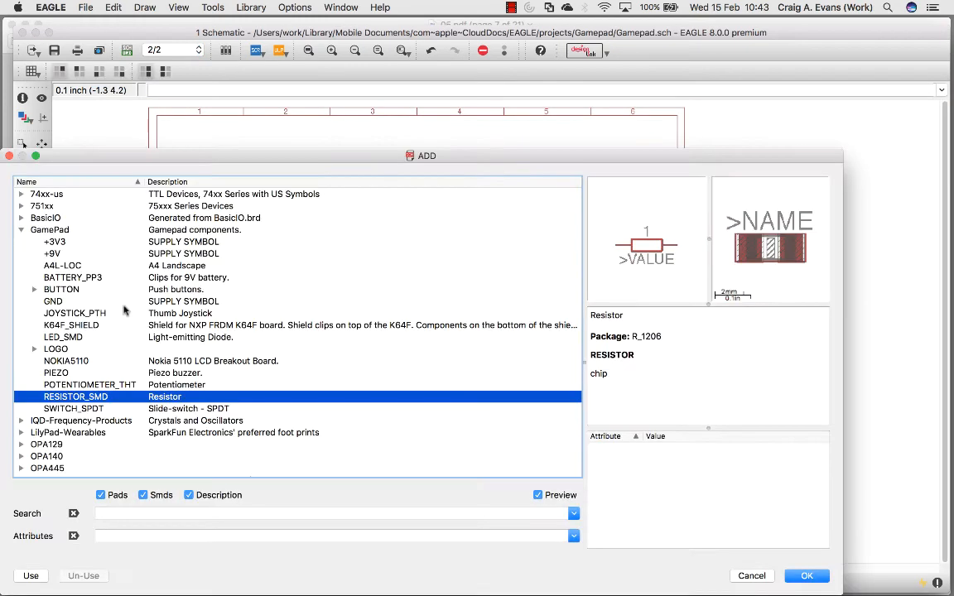
key("Up")
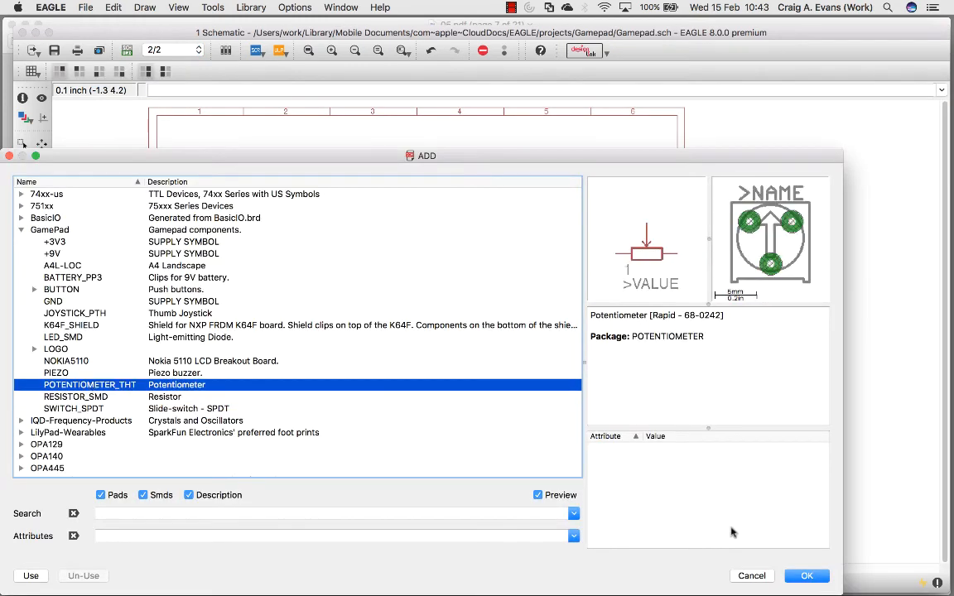
left_click(805, 576)
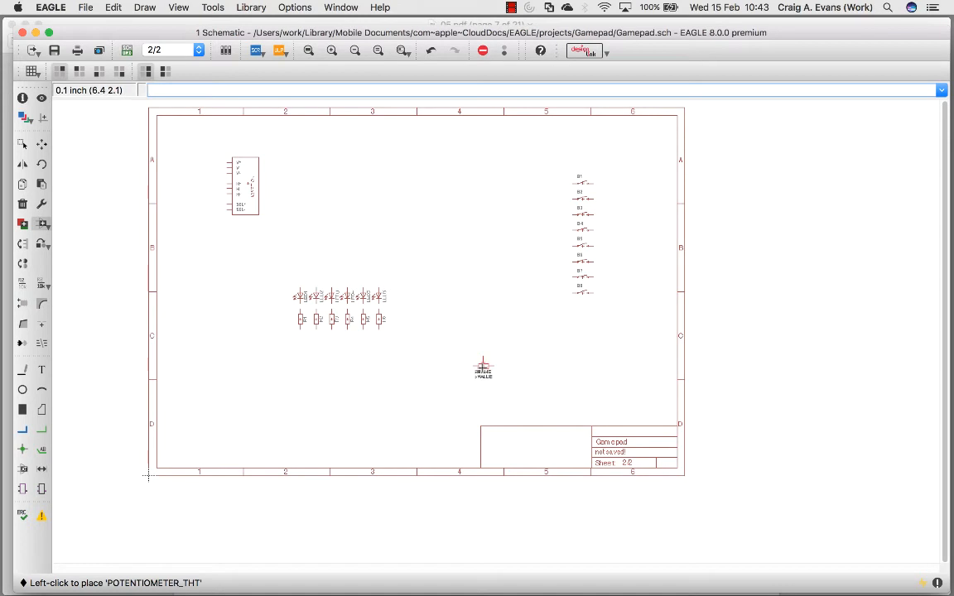
Recheck the bill of materials in Preview and add the PIEZO buzzer below the push-button column, level with the potentiometer
key("super+Tab")
key("super+Tab")
left_click(45, 221)
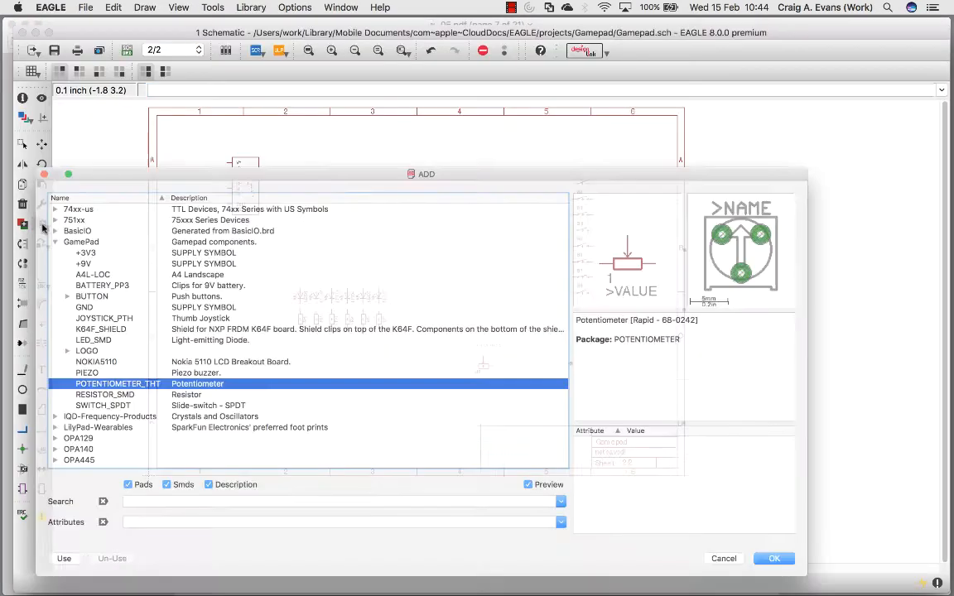
left_click(68, 374)
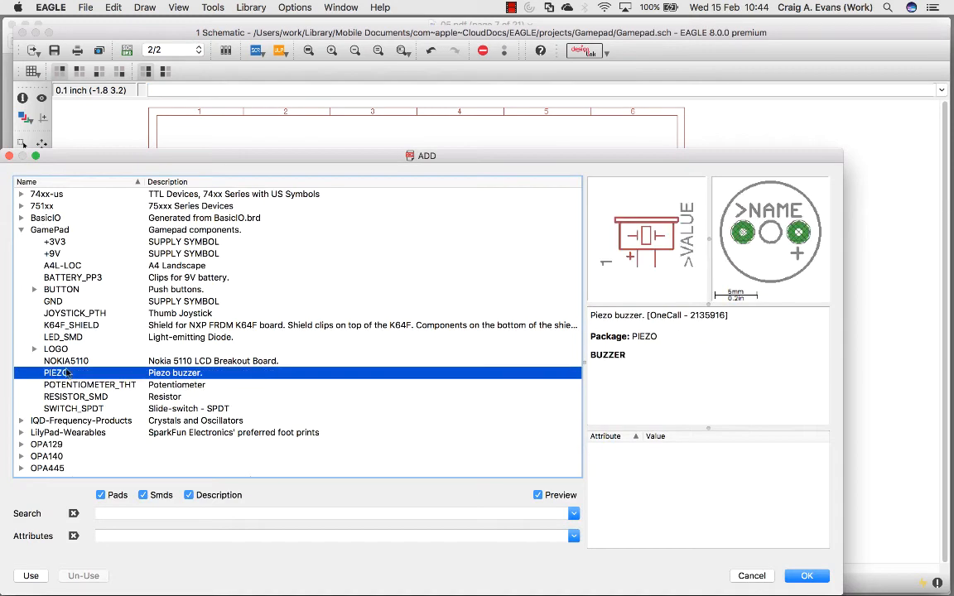
left_click(805, 575)
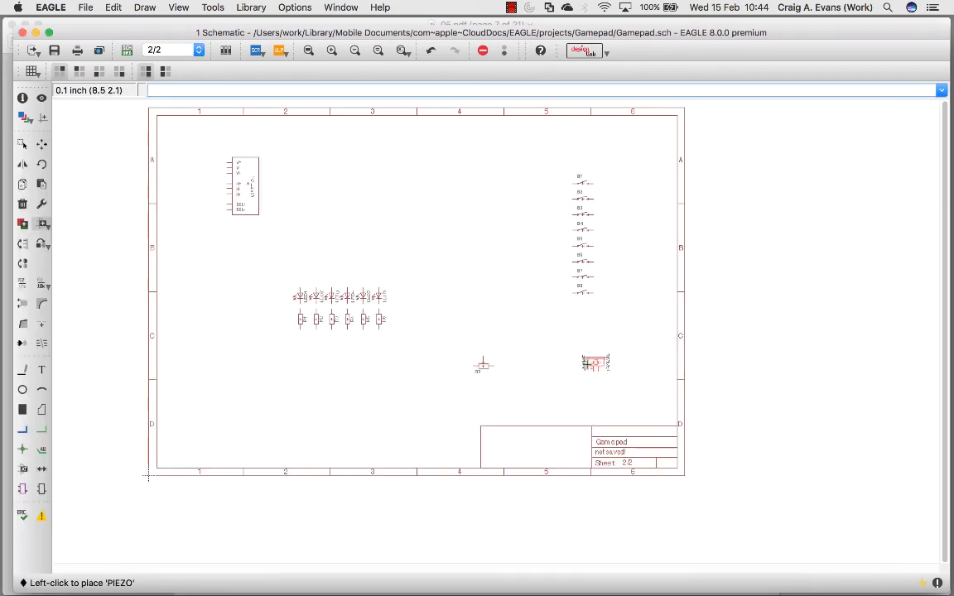
key("super+Tab")
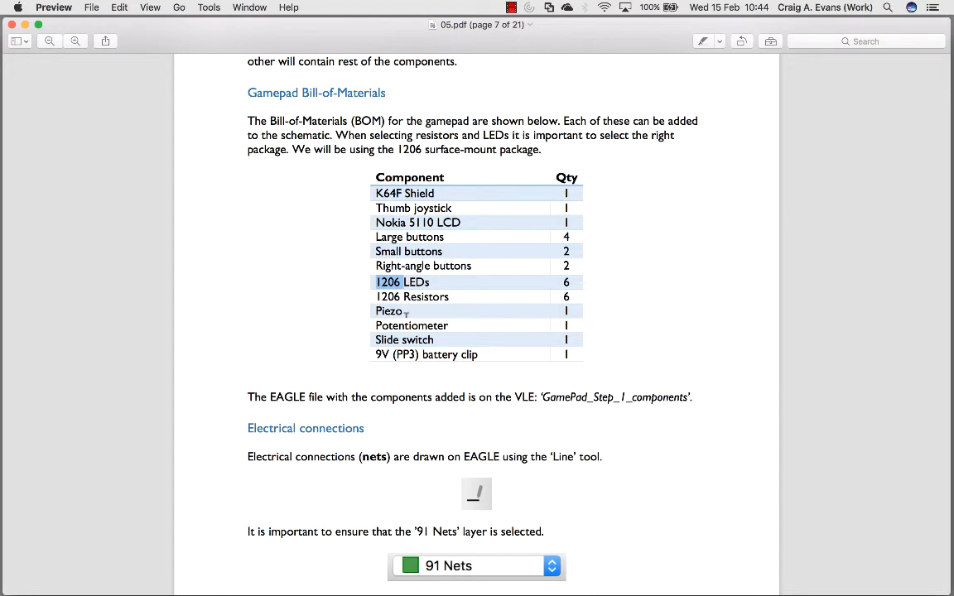
Return to EAGLE and place the SWITCH_SPDT slide switch in frame column 1, row D of sheet 2
key("super+Tab")
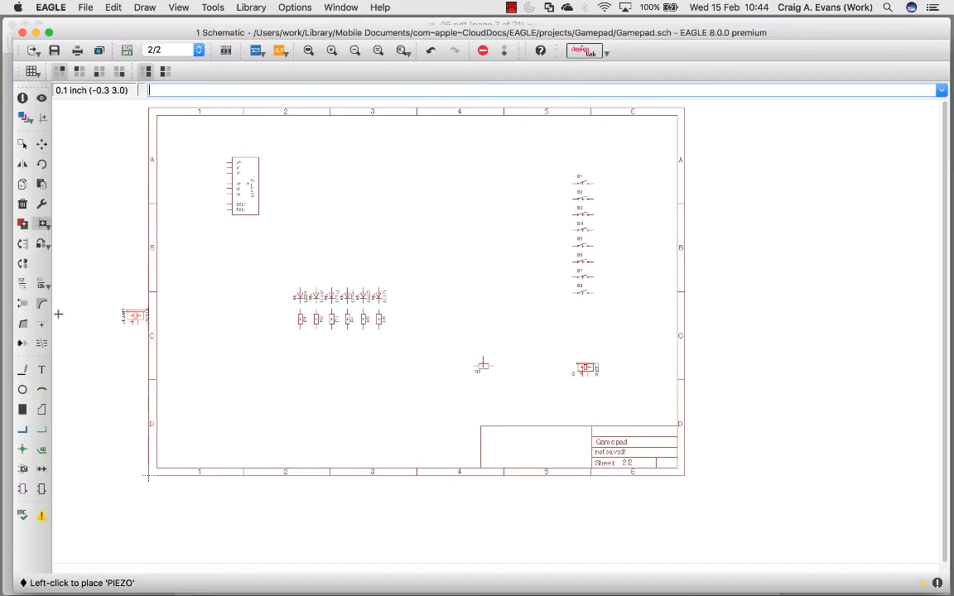
key("Escape")
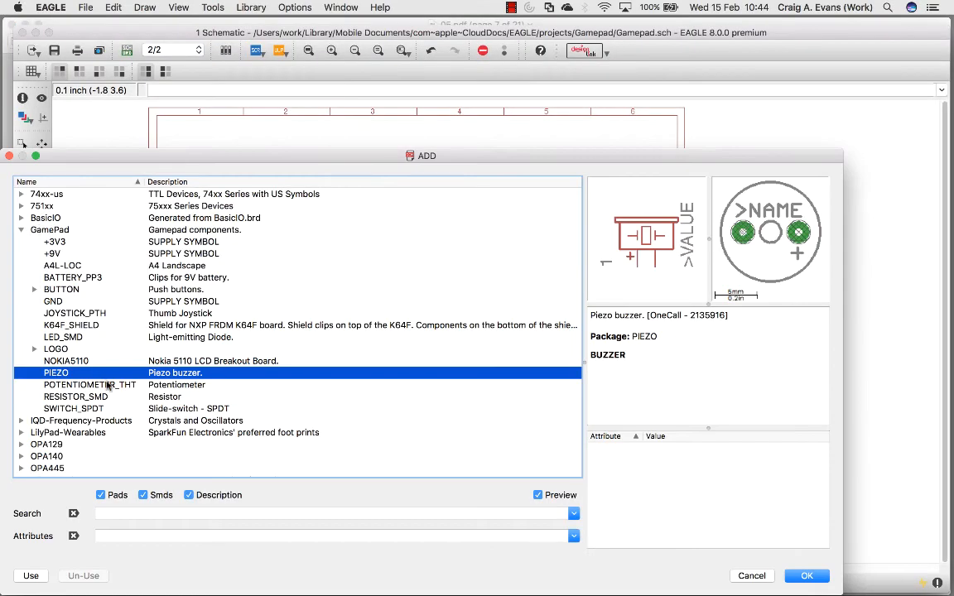
left_click(83, 407)
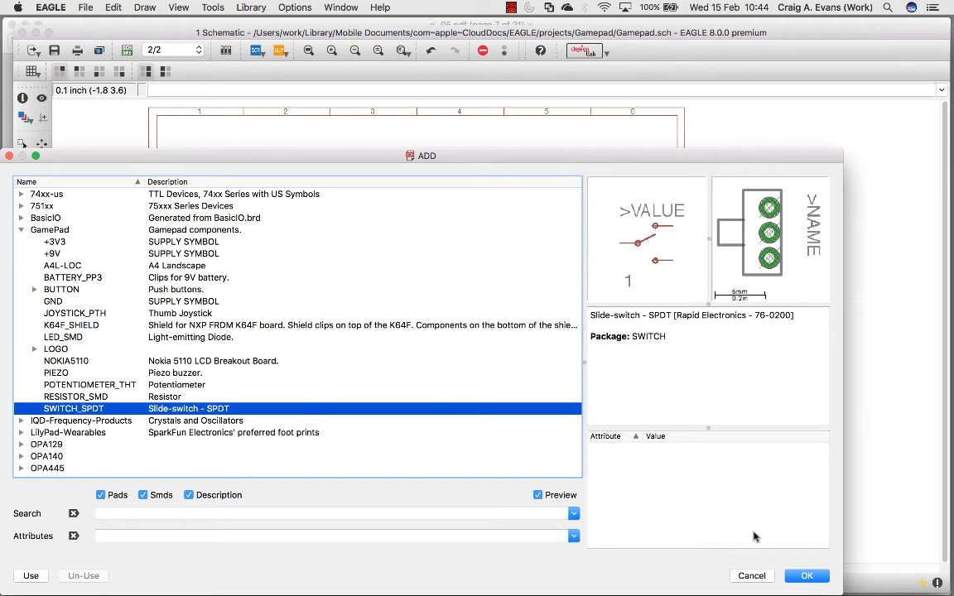
left_click(807, 576)
left_click(238, 400)
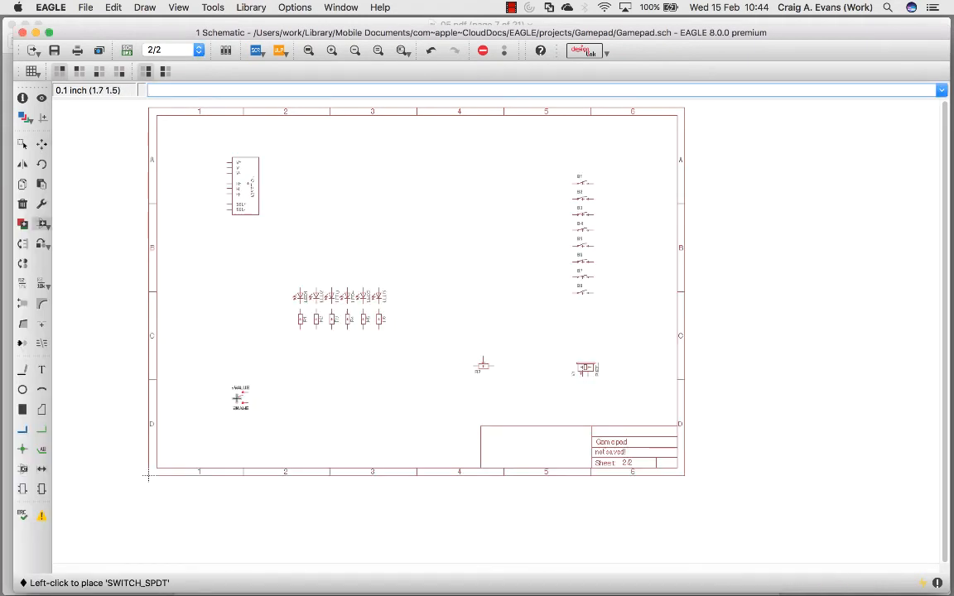
Add the BATTERY_PP3 clip from the GamePad library in frame column 2, row D, level with the slide switch
left_click(44, 224)
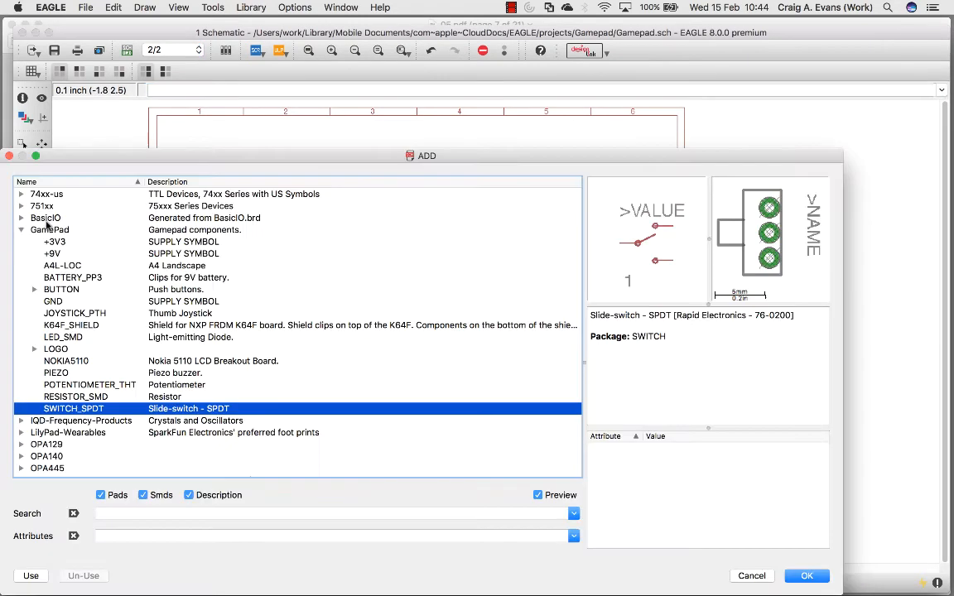
left_click(71, 278)
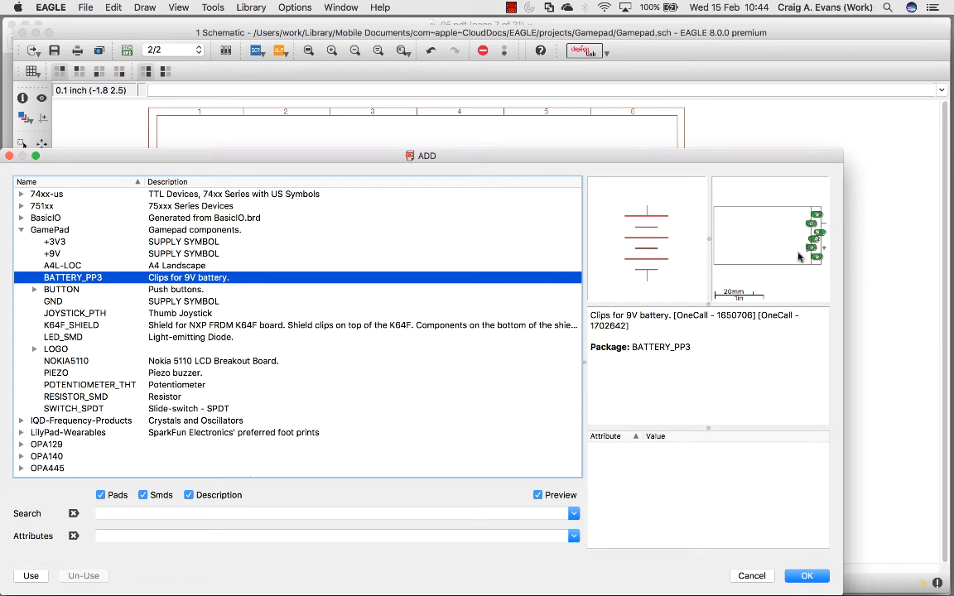
left_click(806, 575)
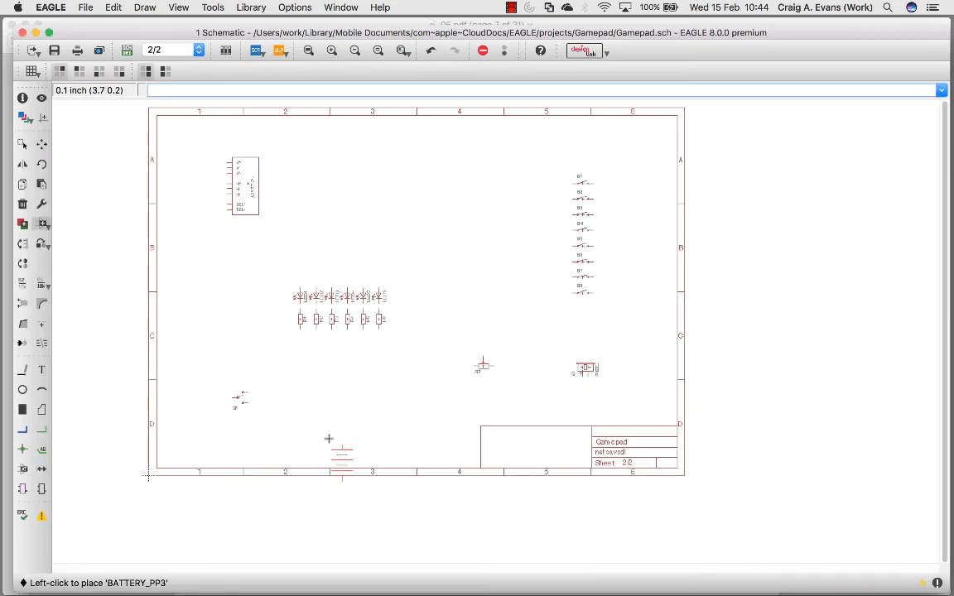
left_click(311, 403)
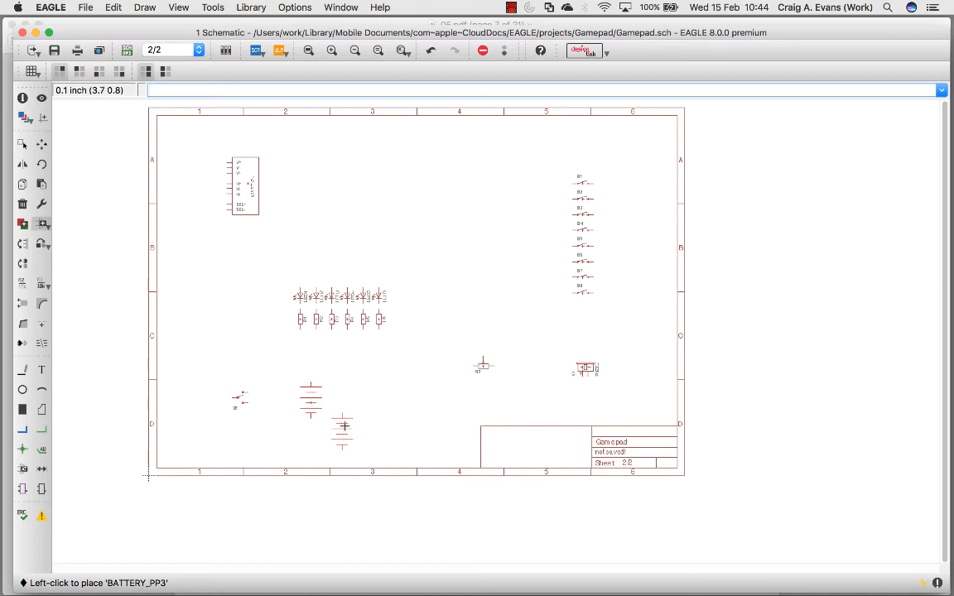
Switch to sheet 1 of the schematic and save the file
left_click(174, 50)
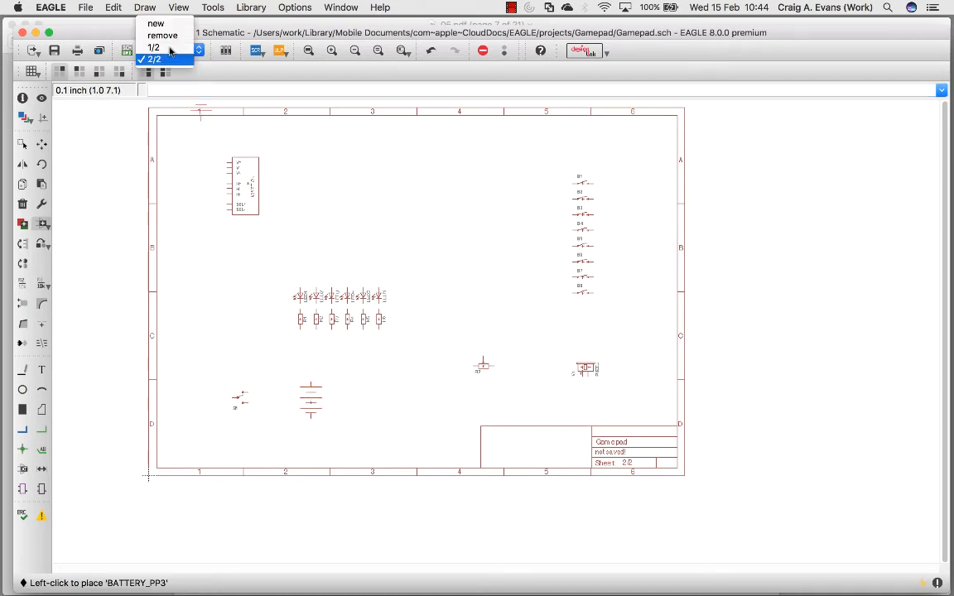
left_click(170, 49)
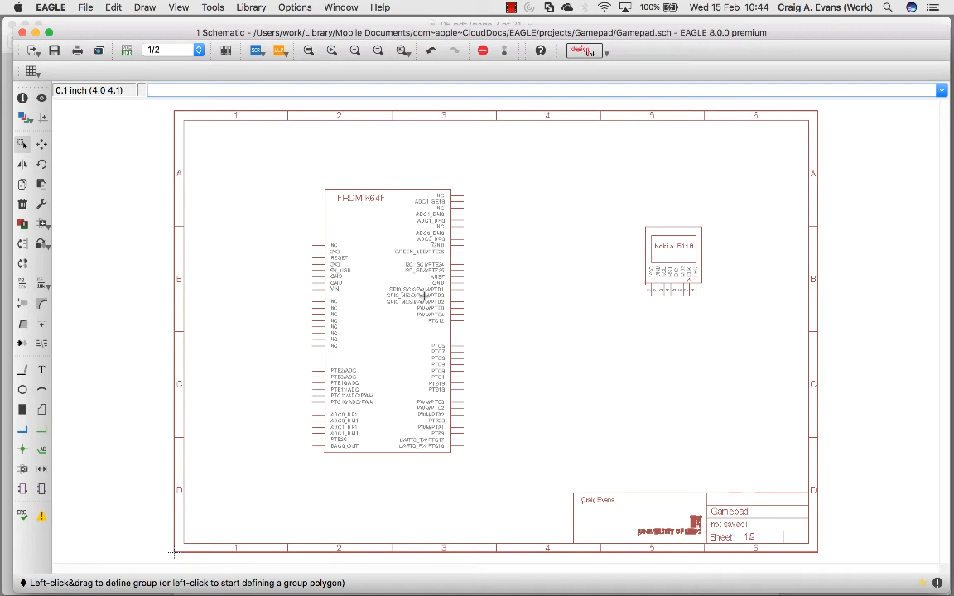
key("super+s")
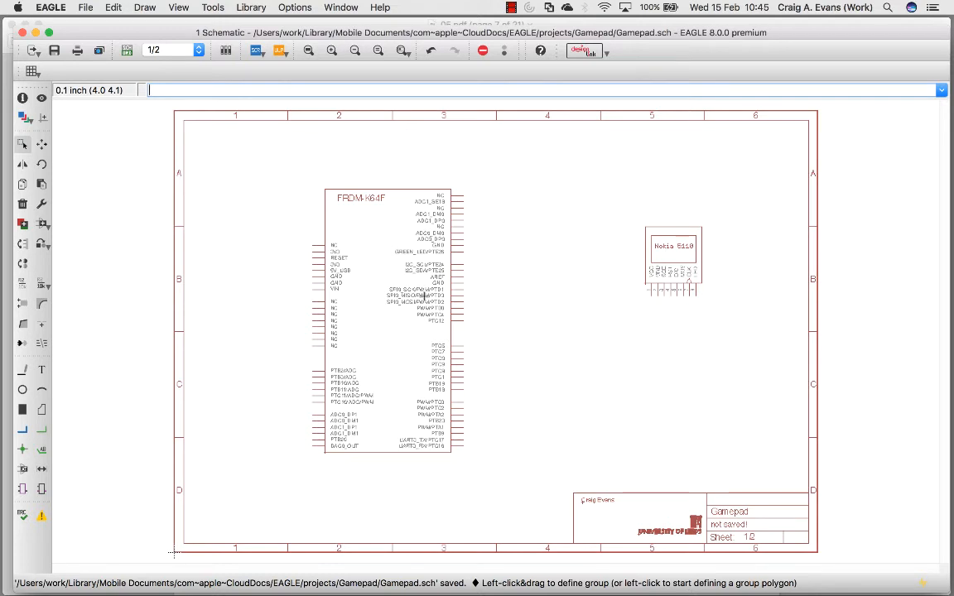
On sheet 2, rename the two topmost push buttons B1 and B2 as A and B
left_click(166, 50)
left_click(175, 64)
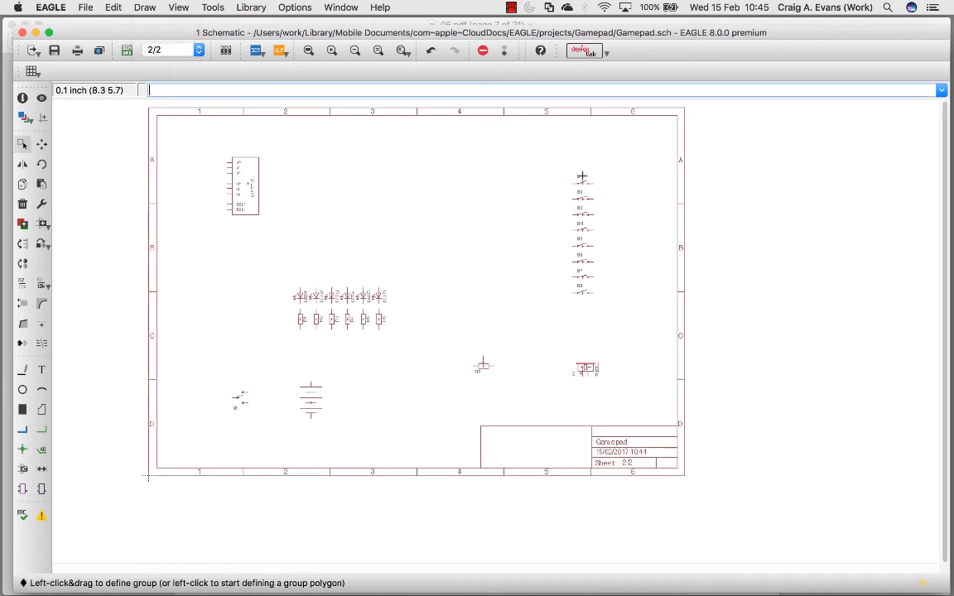
scroll(582, 176, "up", 2)
scroll(581, 175, "up", 2)
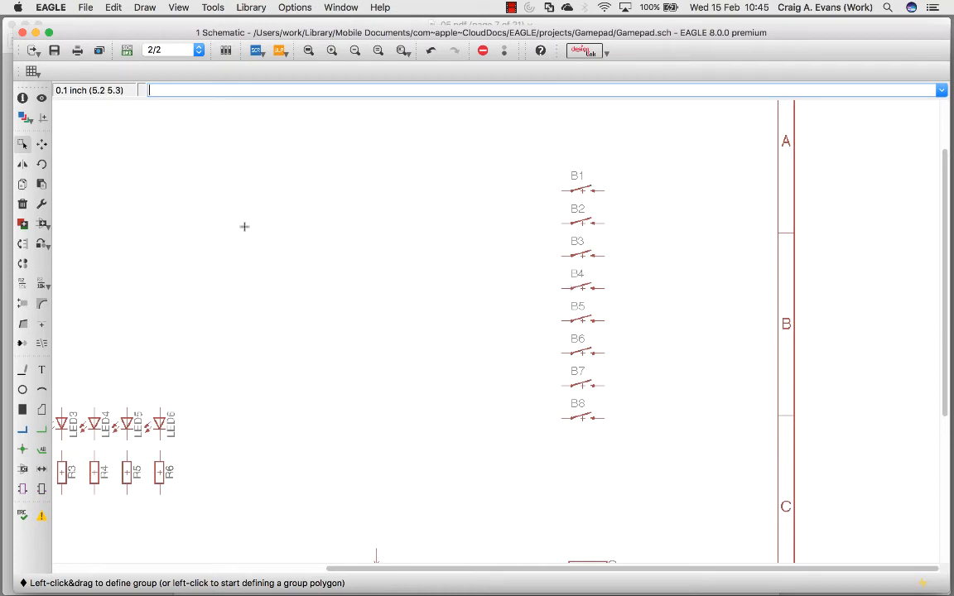
left_click(21, 286)
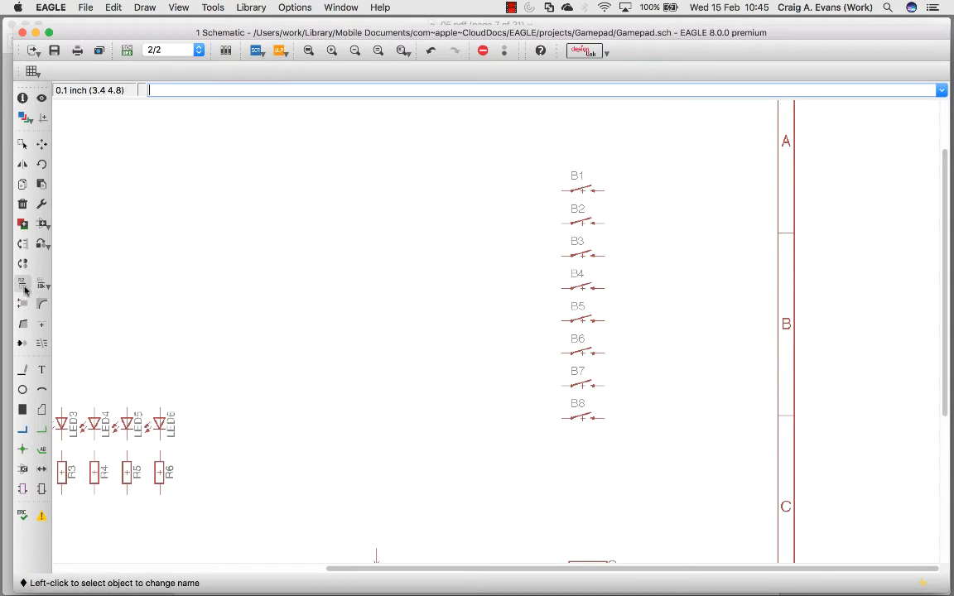
left_click(583, 191)
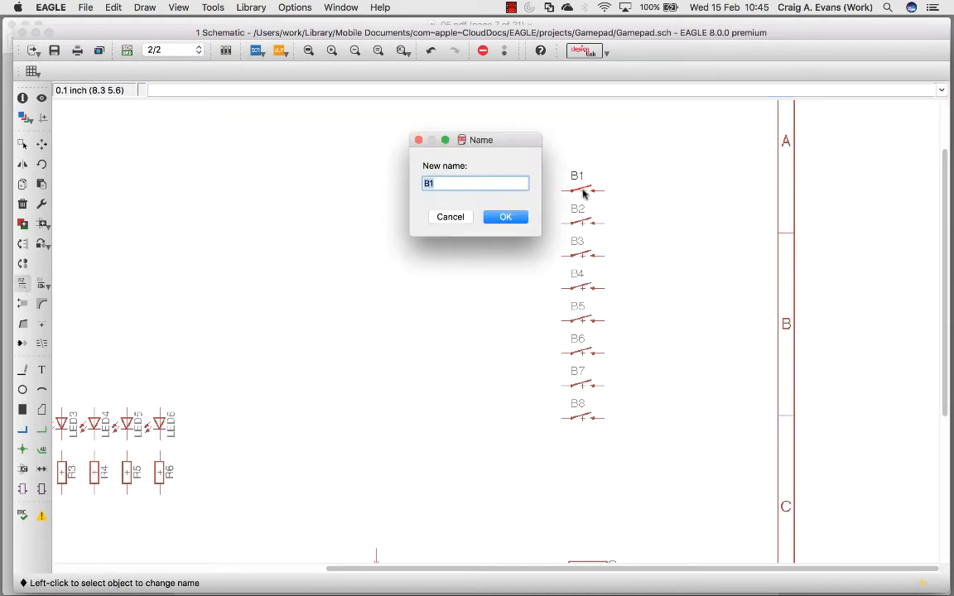
type("A")
key("Return")
left_click(583, 223)
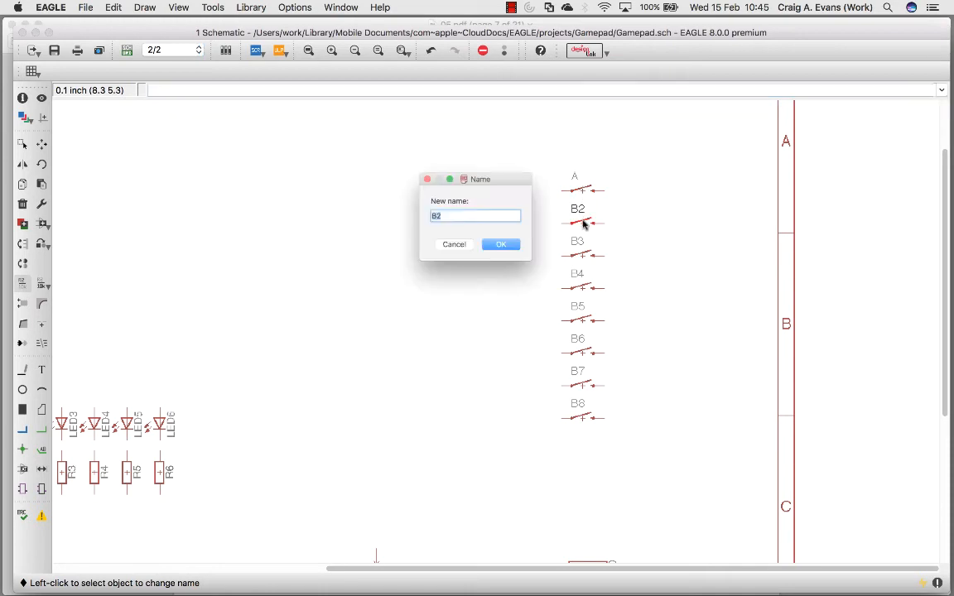
type("B")
key("Return")
Rename push buttons B3 and B4 as X and Y
left_click(584, 256)
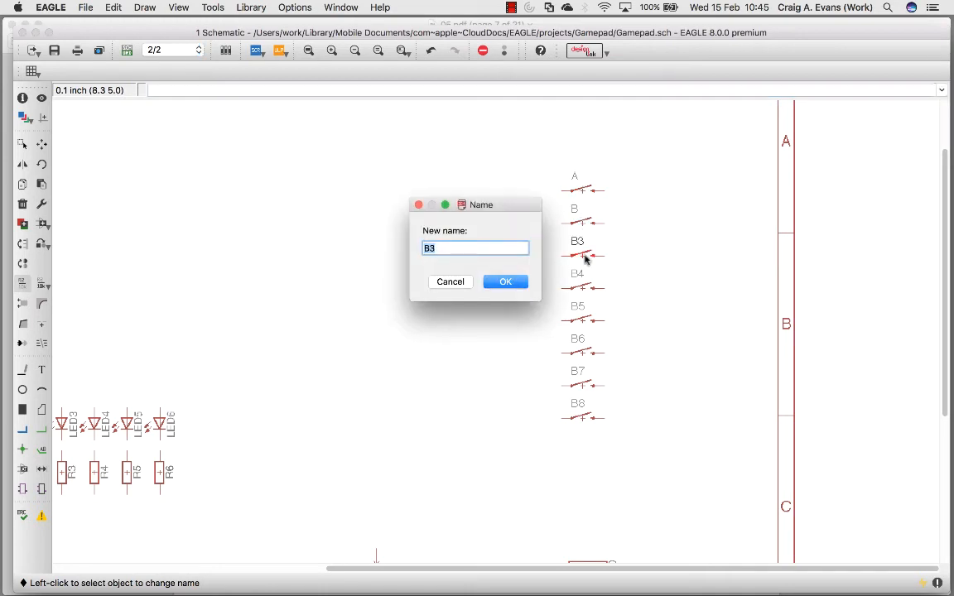
key("Return")
left_click(583, 288)
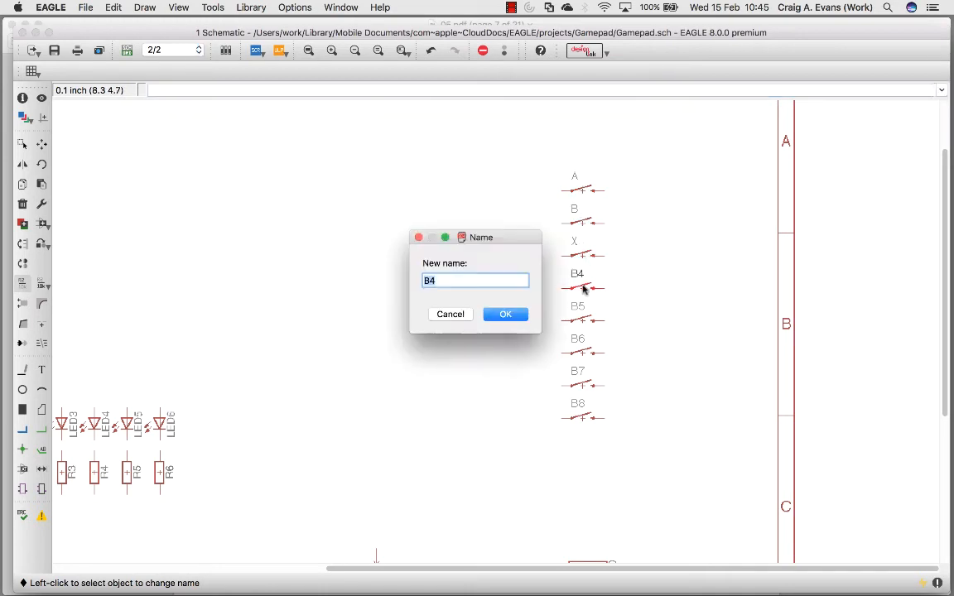
type("Y")
key("Return")
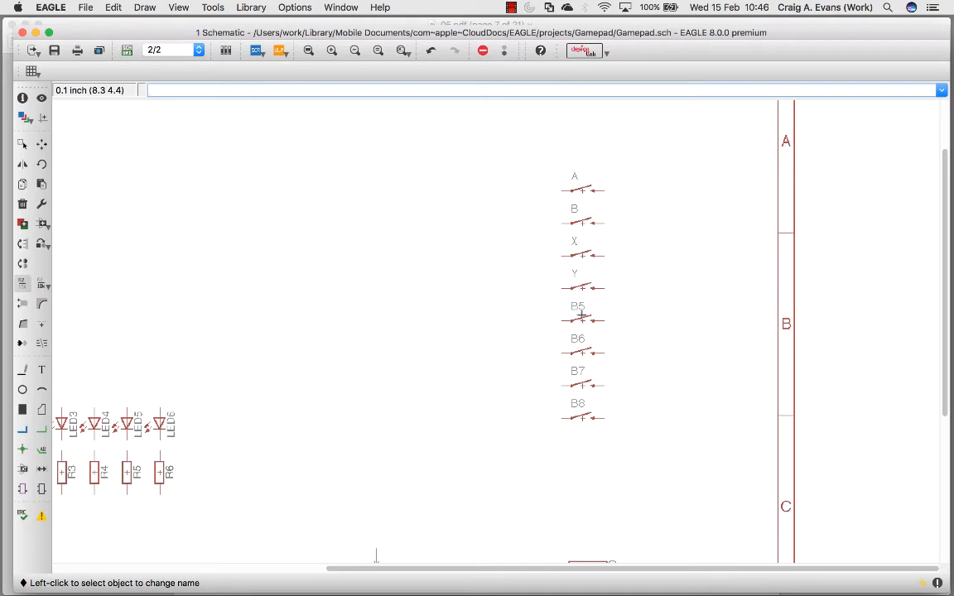
Rename push buttons B5 and B6 as BACK and START
left_click(582, 322)
type("BACK")
key("Return")
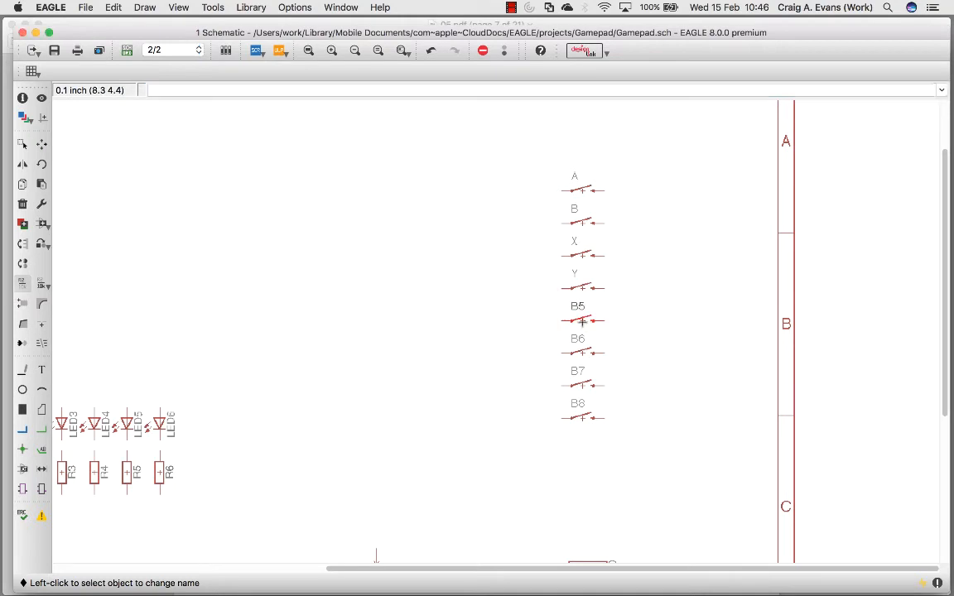
left_click(583, 354)
type("START")
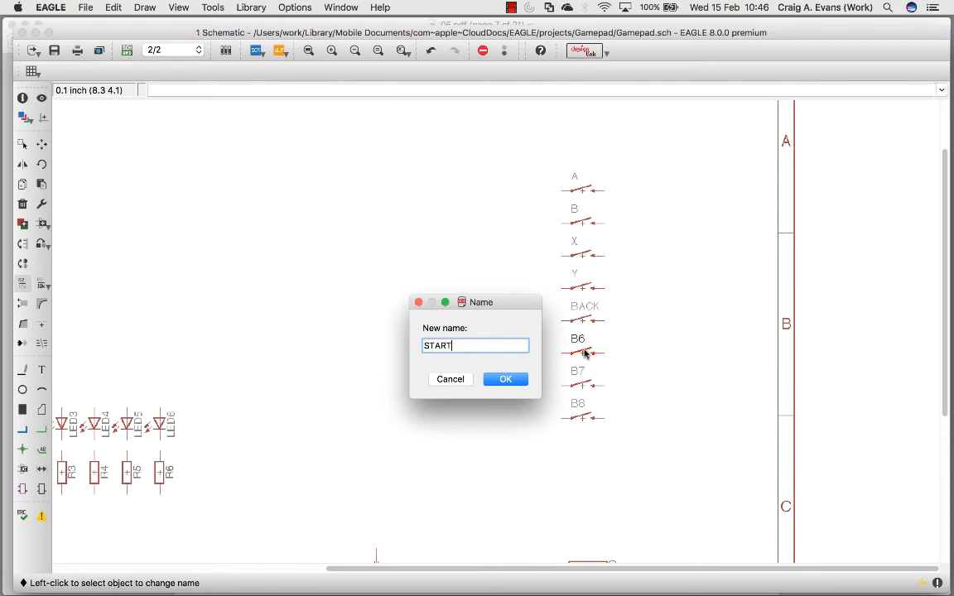
key("Return")
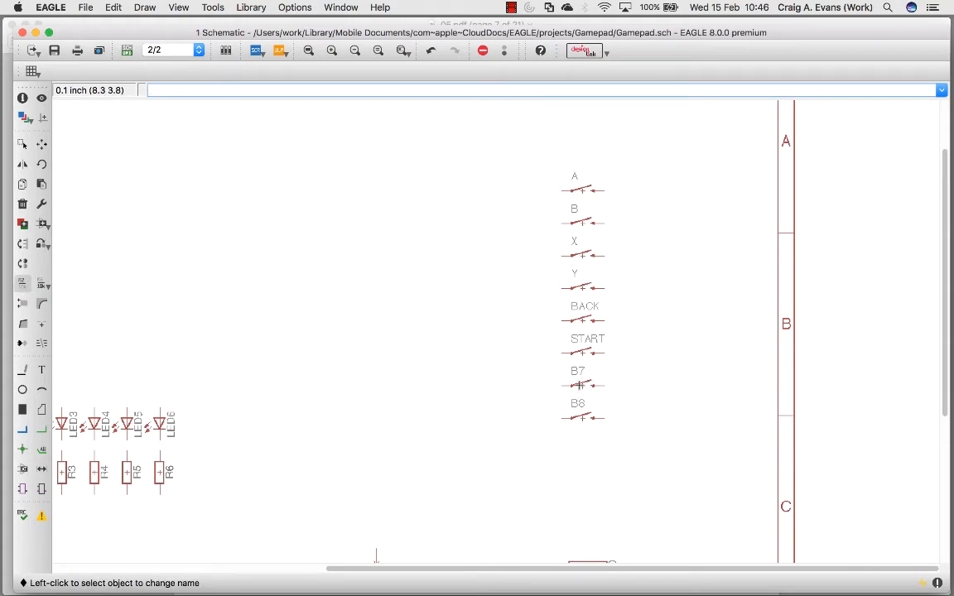
Rename the two lowest push buttons B7 and B8 as L and R
left_click(581, 384)
type("L")
key("Return")
left_click(583, 419)
key("Return")
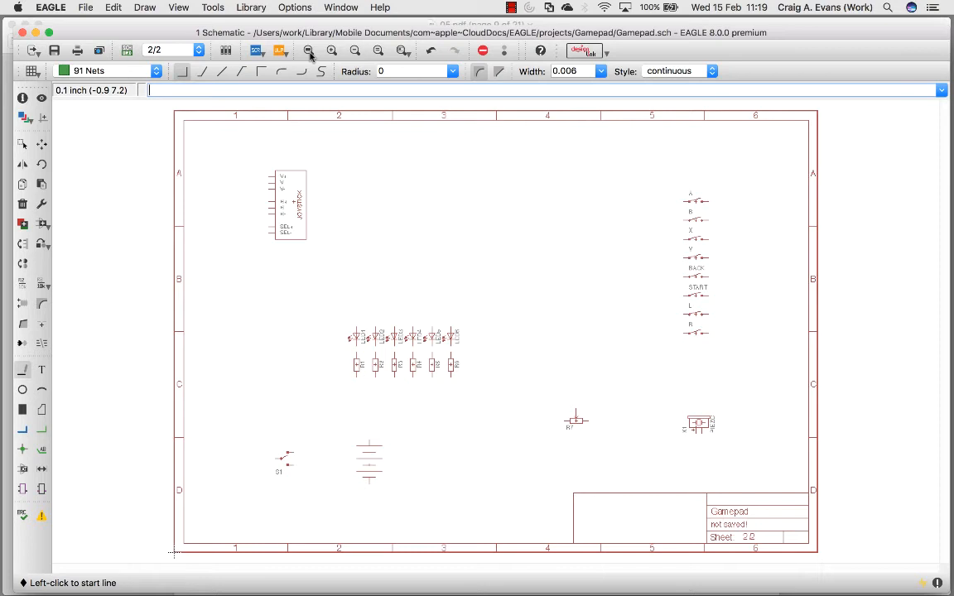
Place a +3V3 supply symbol from the GamePad library in frame column 3, row A of sheet 2
left_click(22, 223)
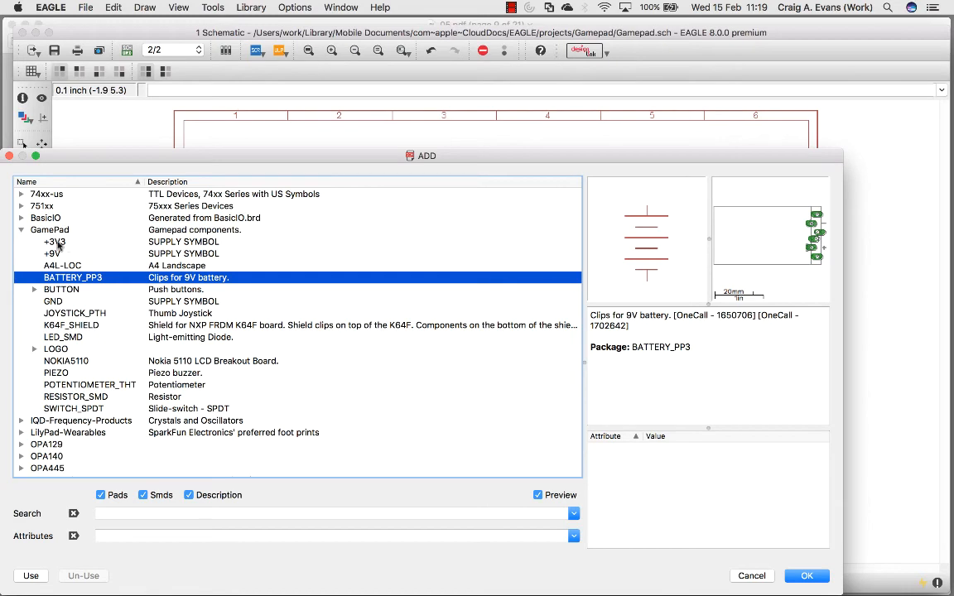
left_click(58, 242)
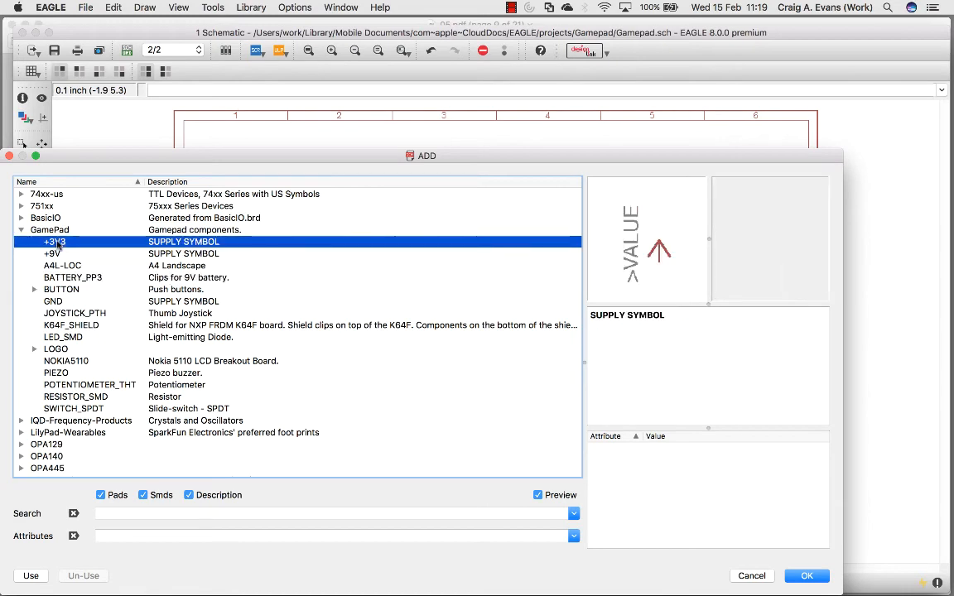
left_click(799, 578)
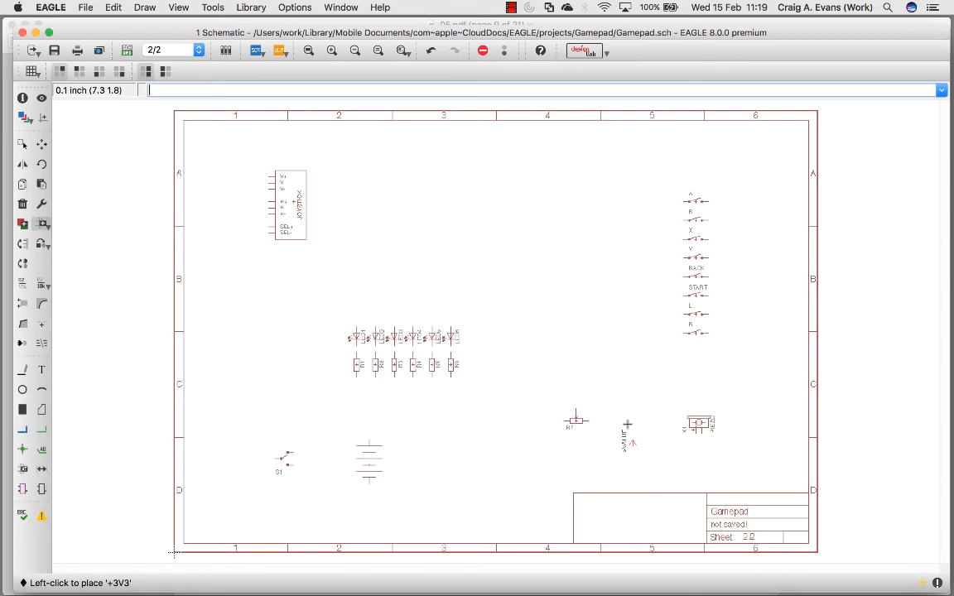
left_click(444, 192)
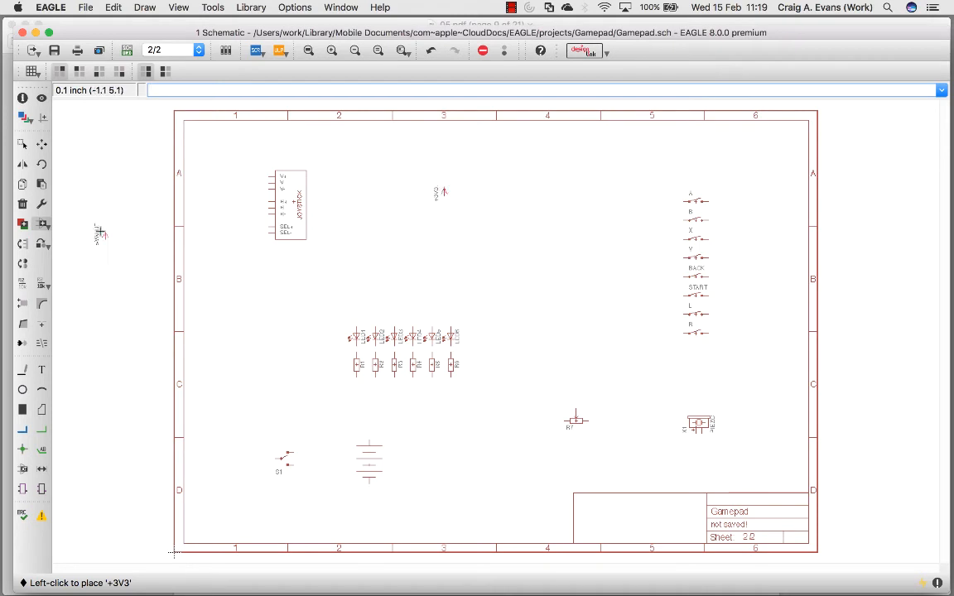
Place a +9V supply symbol just to the right of the +3V3 symbol
left_click(41, 224)
left_click(51, 253)
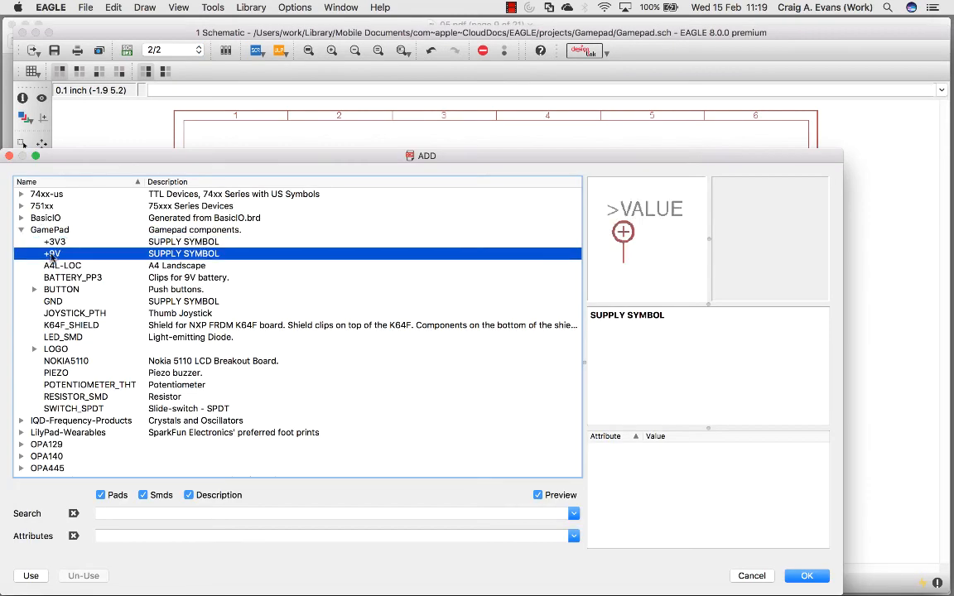
left_click(800, 575)
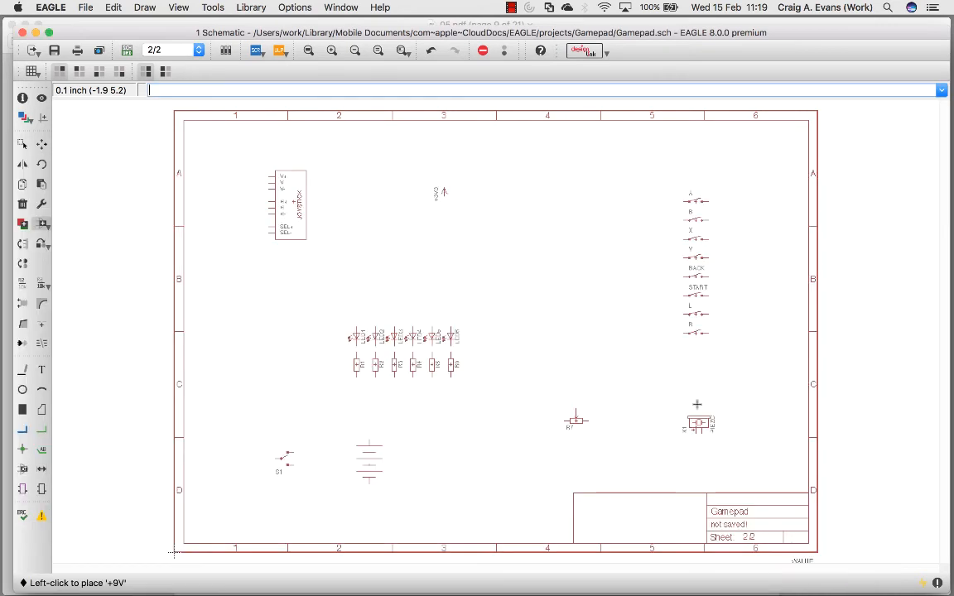
left_click(474, 192)
Place a GND supply symbol to the right of the +9V symbol, level with it
left_click(41, 224)
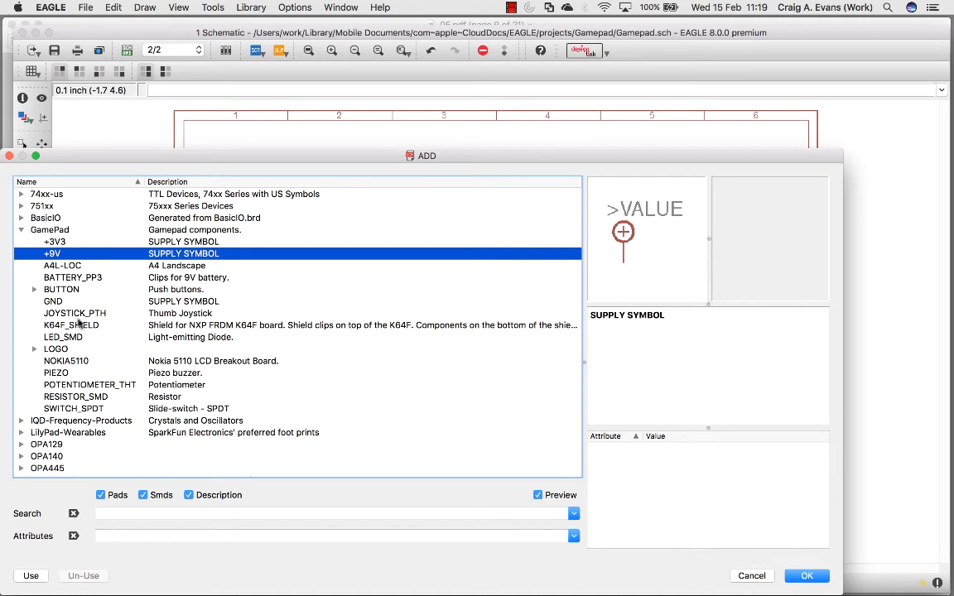
left_click(54, 302)
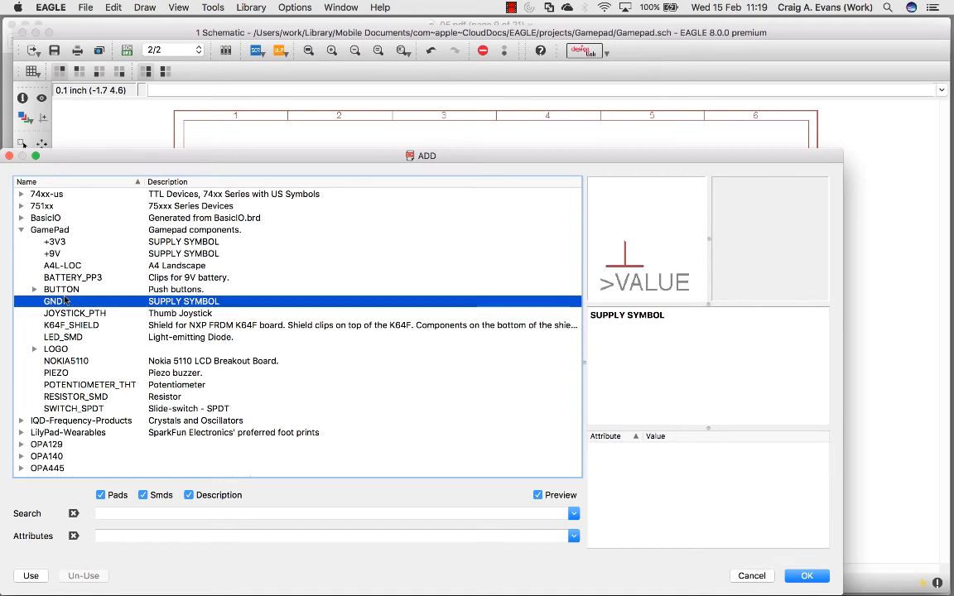
left_click(805, 576)
left_click(507, 196)
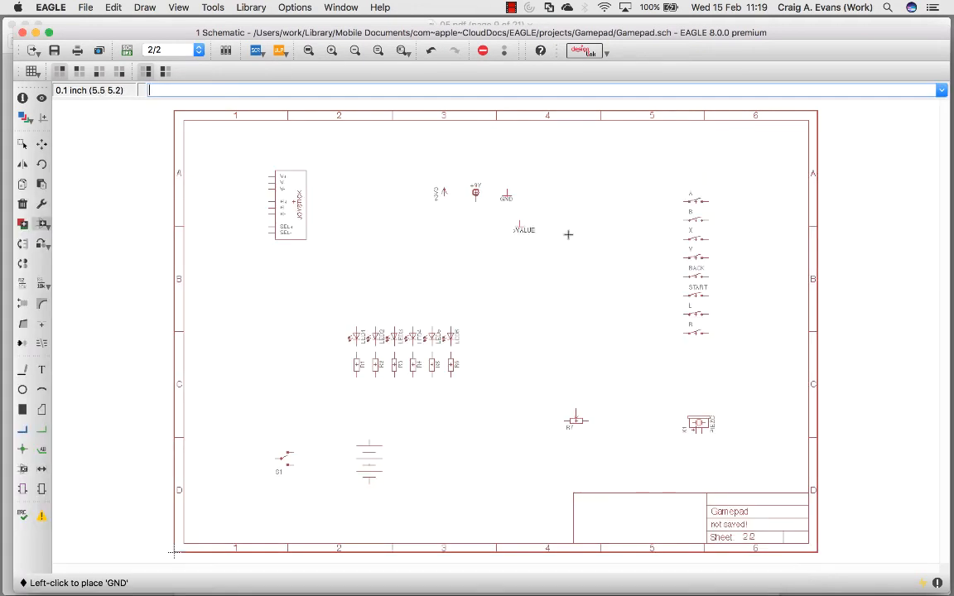
Copy the GND symbol and place the duplicate directly to the right of the original
left_click(22, 184)
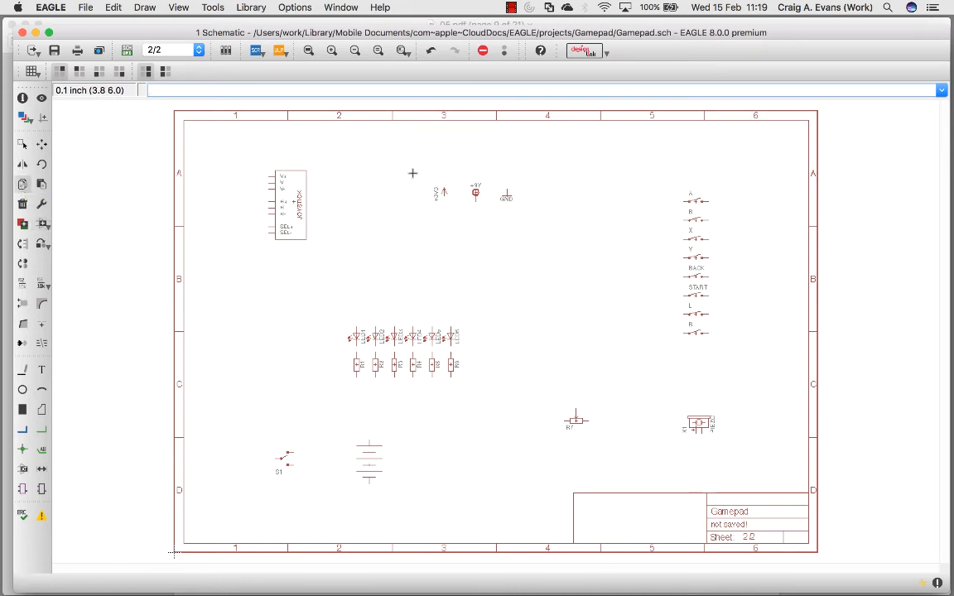
left_click(506, 197)
left_click(531, 201)
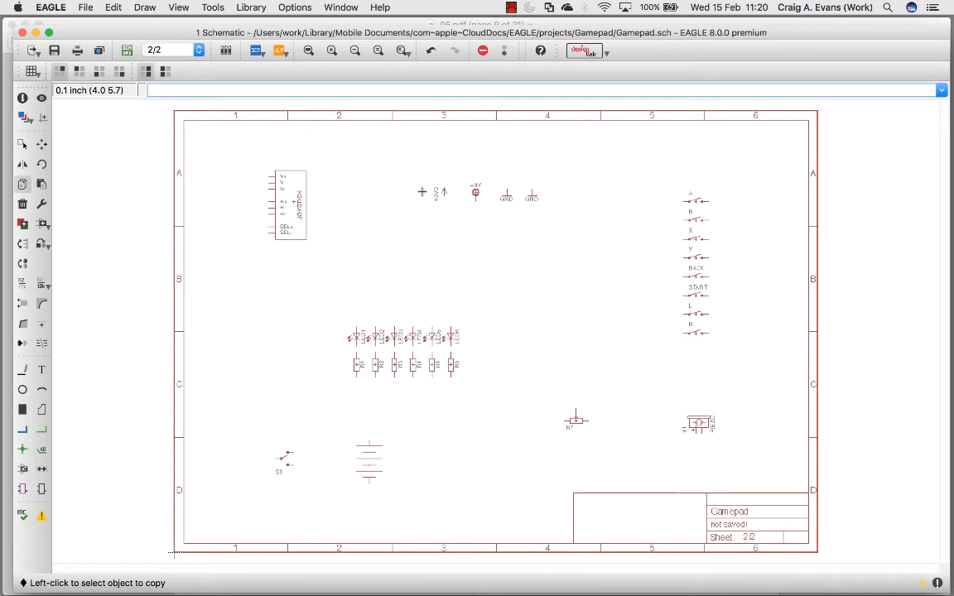
Move the +3V3 supply symbol to just above and left of the button A switch
left_click(41, 144)
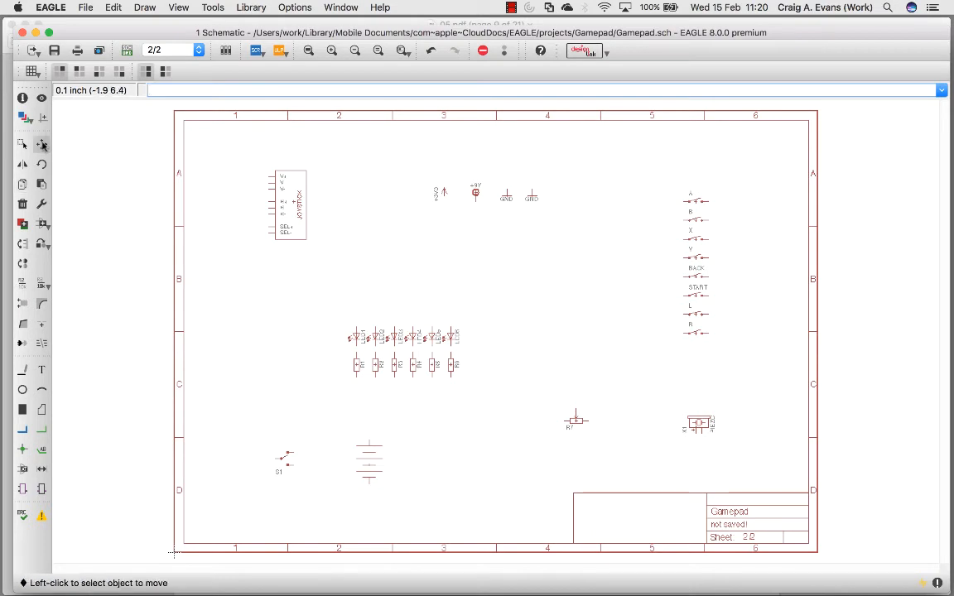
left_click(443, 192)
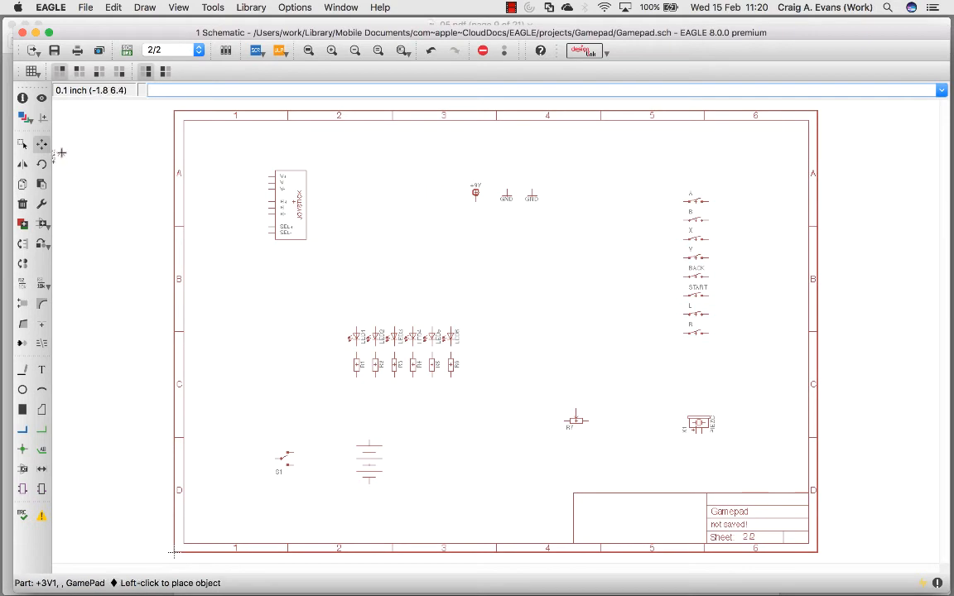
scroll(663, 172, "up", 2)
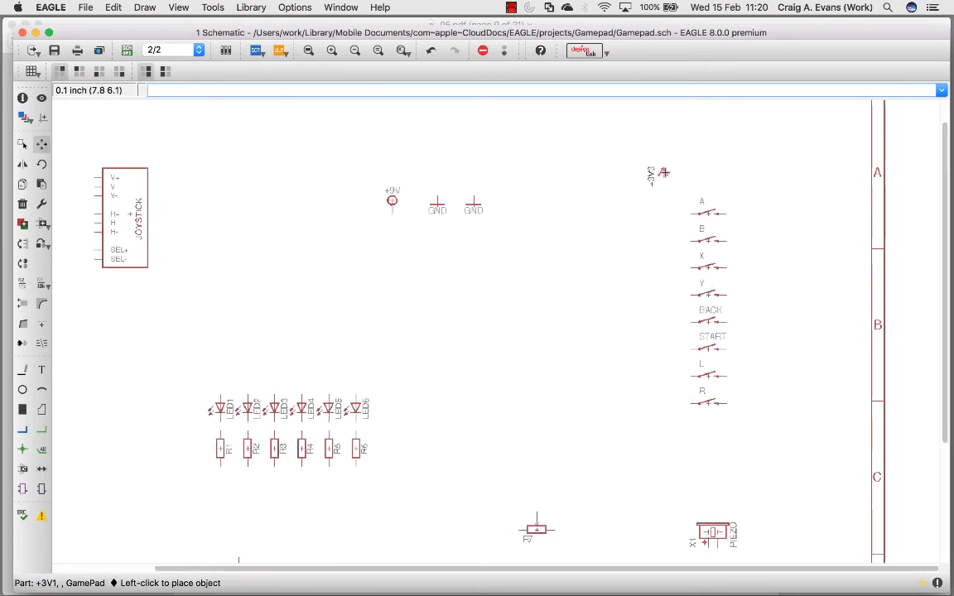
scroll(662, 172, "up", 1)
left_click(665, 192)
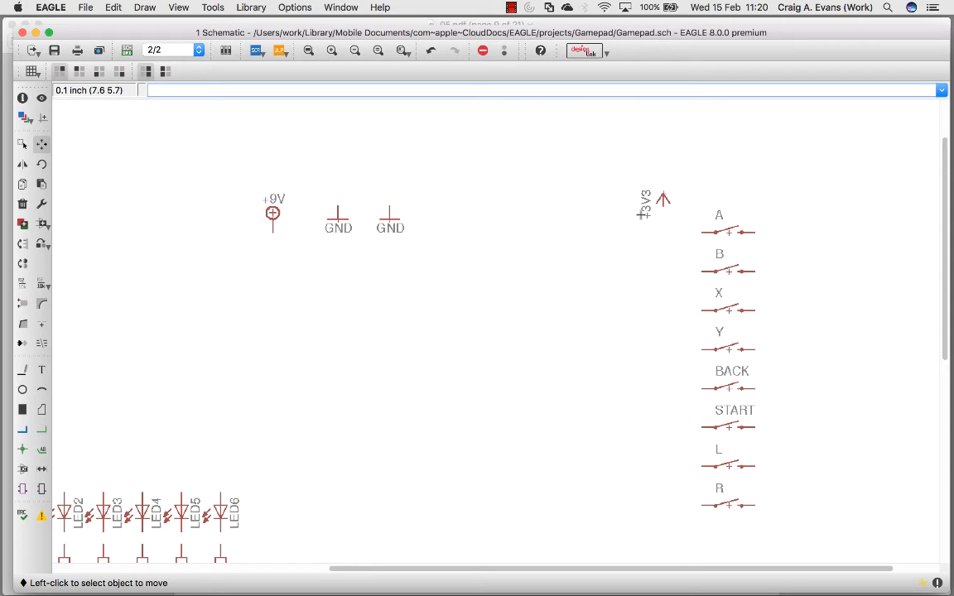
Draw a net line on layer 91 Nets from button R's left pin across and up to the +3V3 symbol
left_click(23, 372)
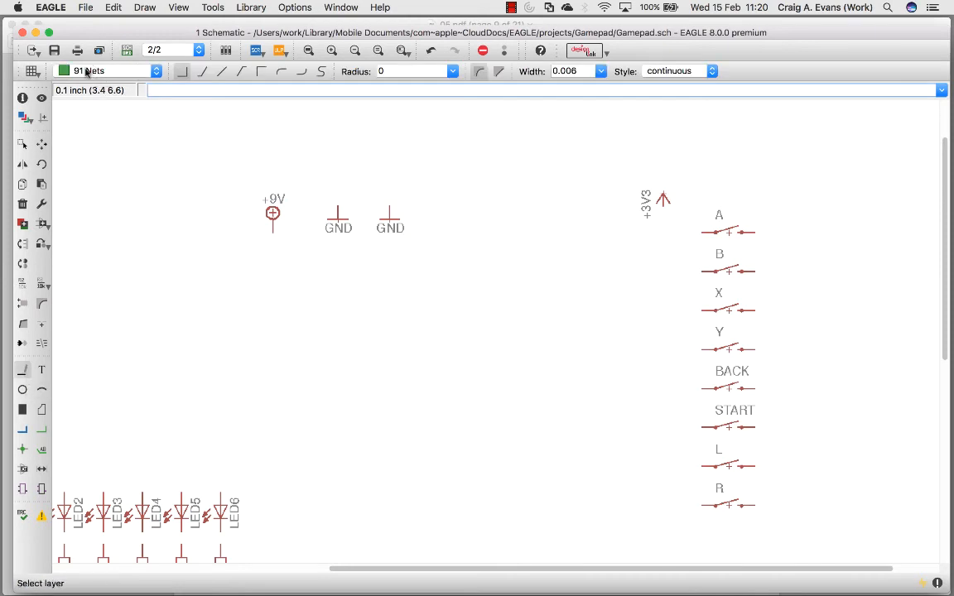
left_click(77, 68)
left_click(88, 38)
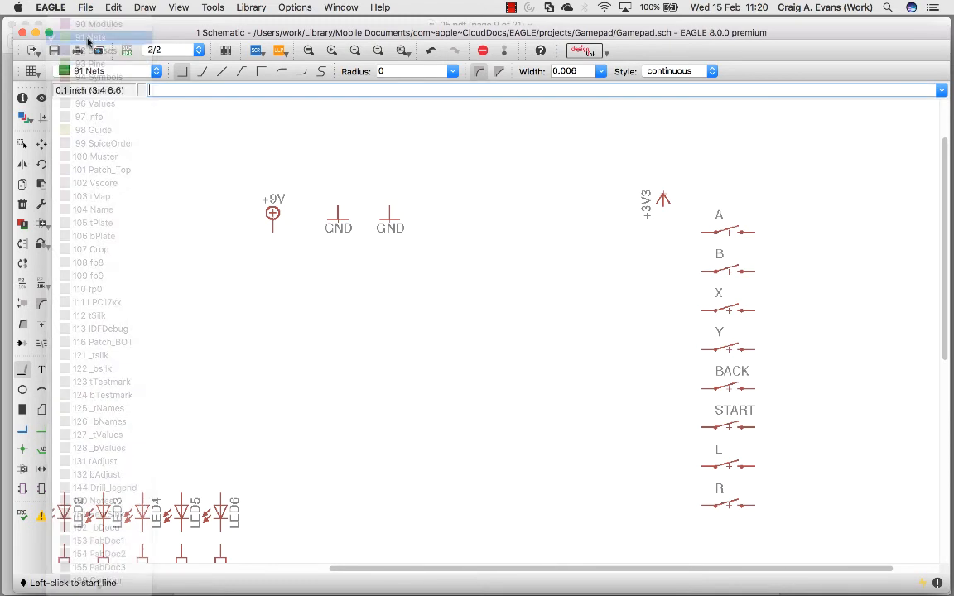
left_click(701, 506)
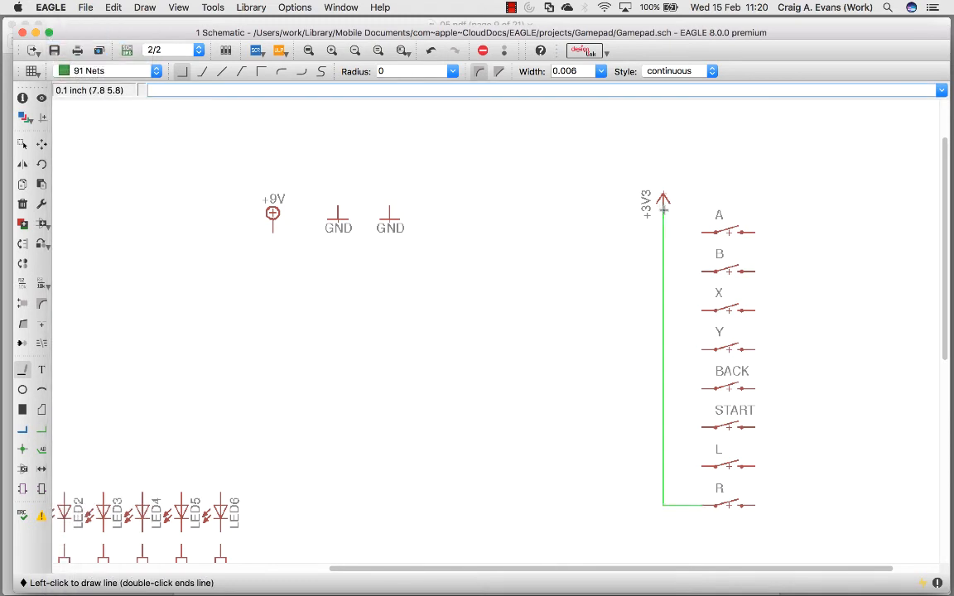
left_click(663, 199)
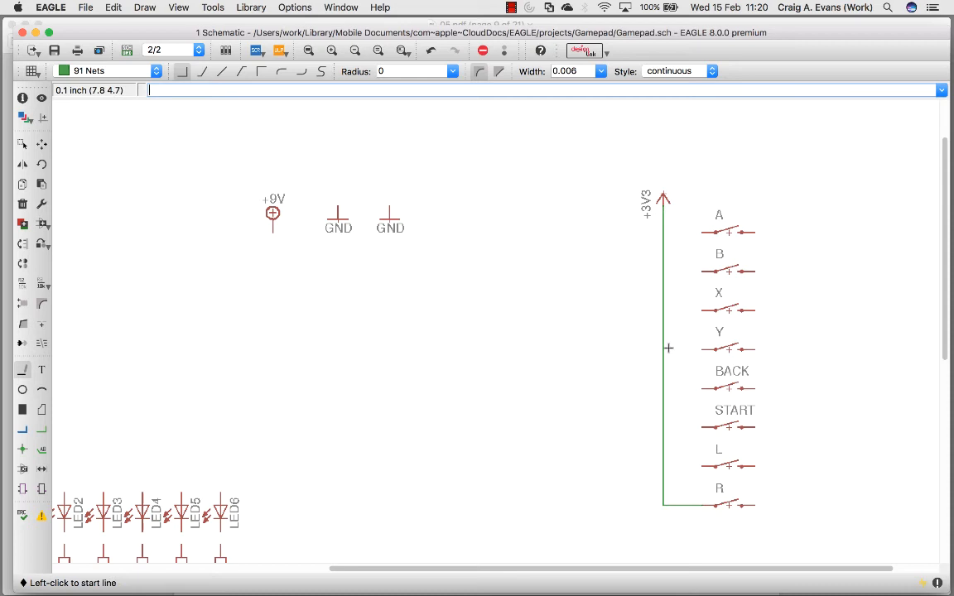
Connect the left pins of the L, START and BACK buttons to the vertical +3V3 net line
left_click(700, 466)
left_click(663, 467)
left_click(701, 427)
left_click(662, 427)
left_click(701, 389)
left_click(662, 389)
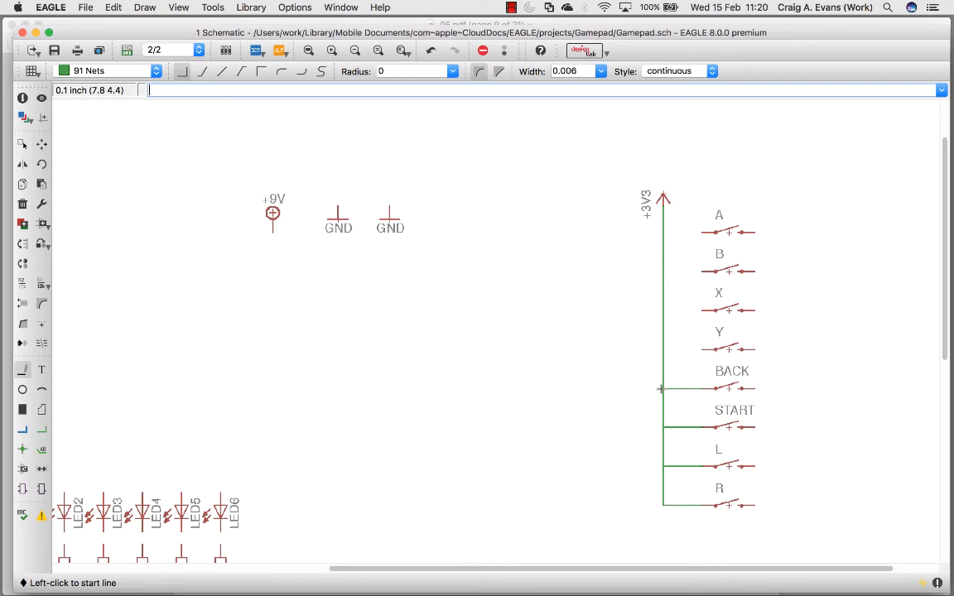
Connect the left pins of the Y, X, B and A buttons to the vertical +3V3 net line
left_click(700, 349)
left_click(663, 349)
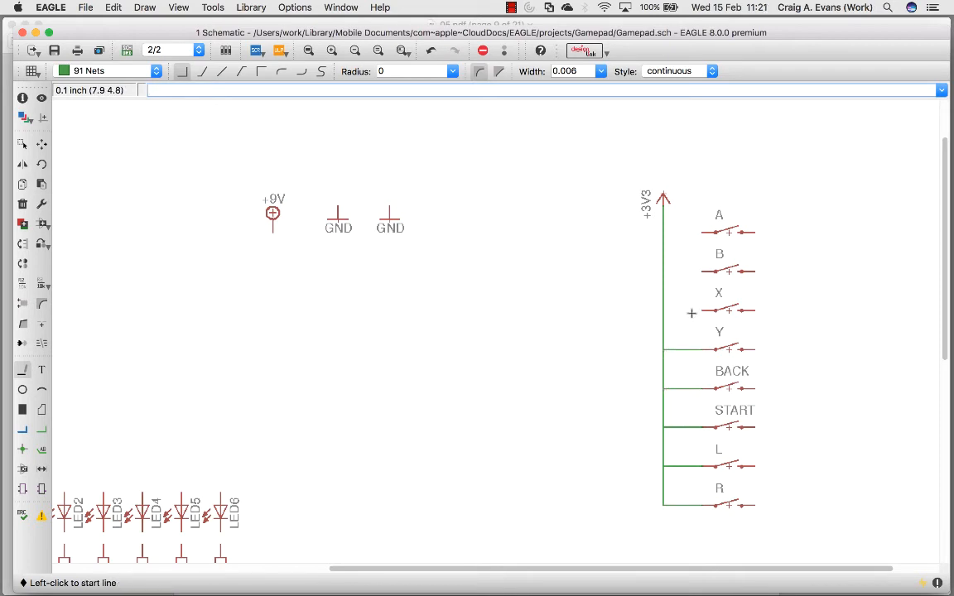
left_click(701, 311)
left_click(663, 310)
left_click(701, 271)
left_click(663, 271)
left_click(701, 232)
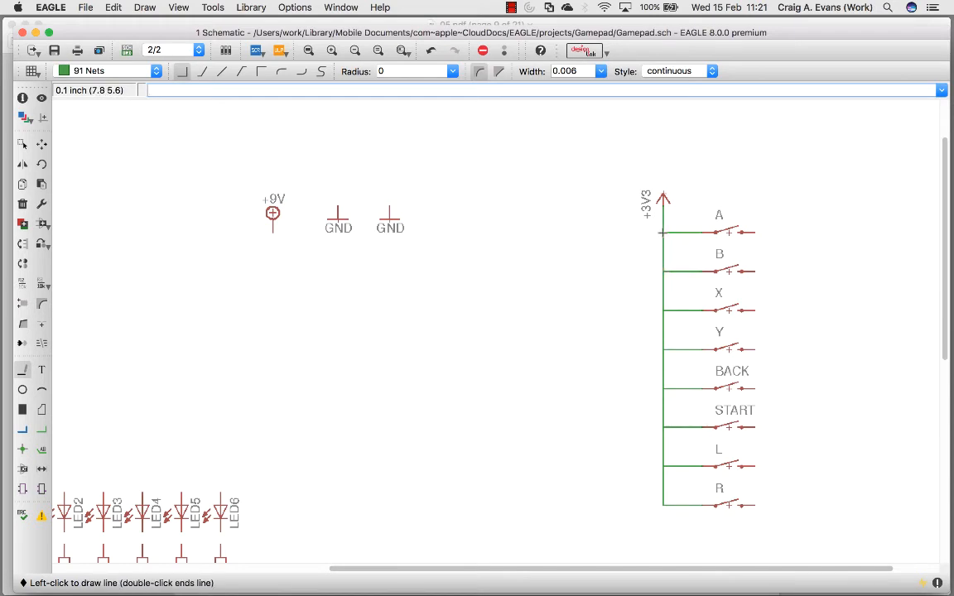
left_click(663, 232)
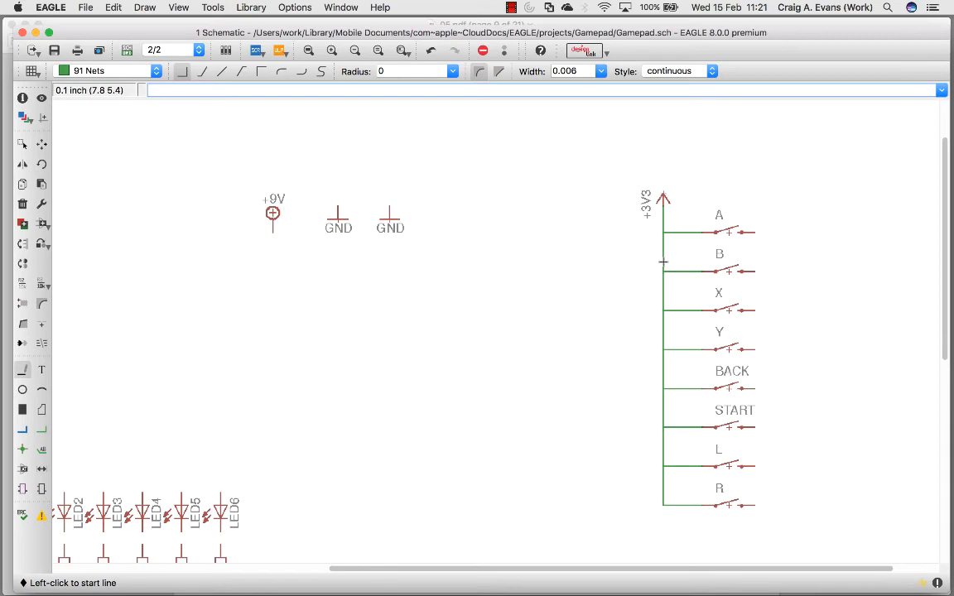
Place junctions on the vertical +3V3 net where the L, START, BACK, Y, X, B and A branches meet it
left_click(23, 450)
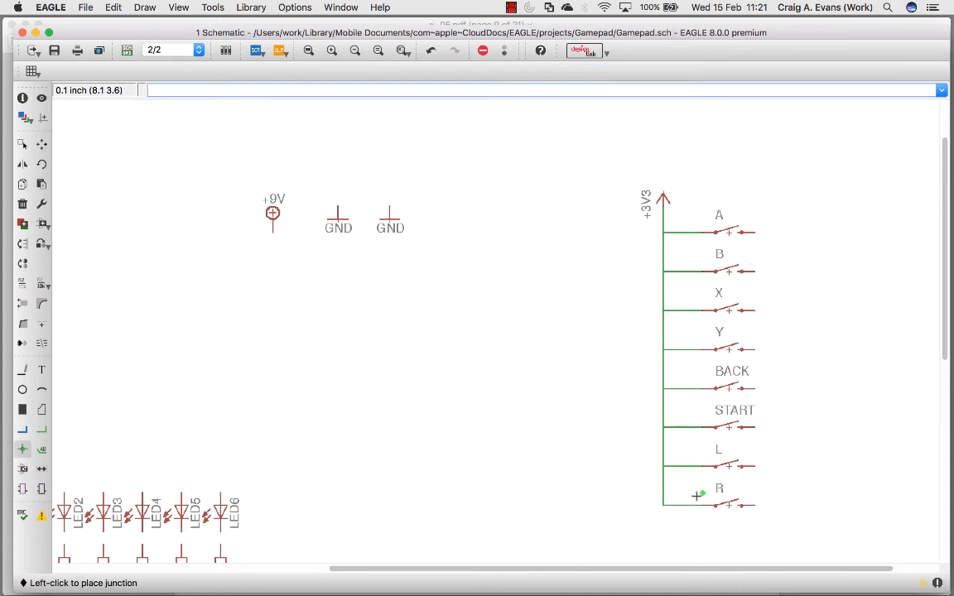
left_click(662, 427)
left_click(663, 388)
left_click(663, 349)
left_click(663, 310)
left_click(662, 272)
left_click(662, 233)
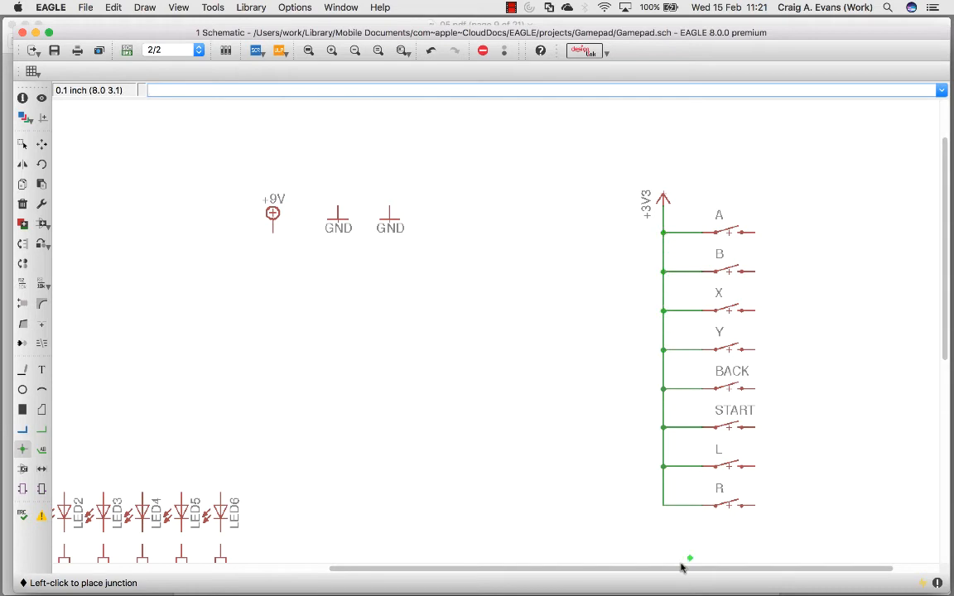
Switch to 05.pdf in Preview, check the K64F pinout table for the button pins, and return to the EAGLE schematic
scroll(676, 571, "right", 3)
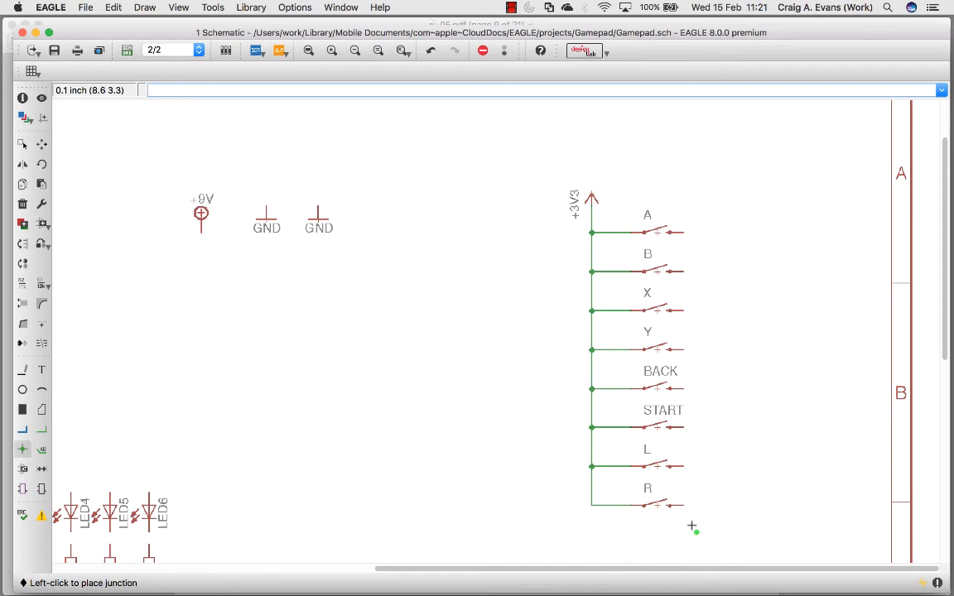
key("super+Tab")
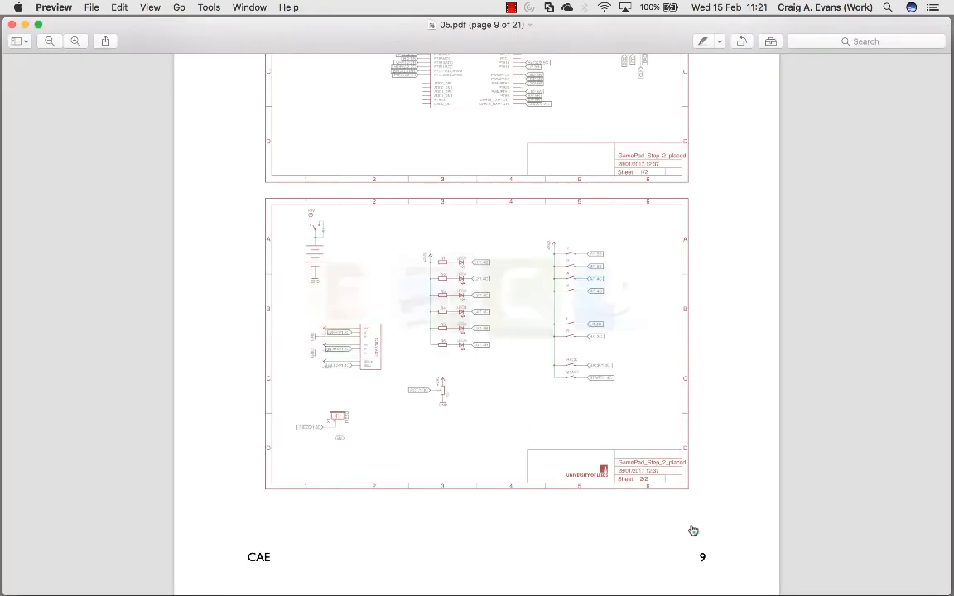
scroll(531, 430, "up", 5)
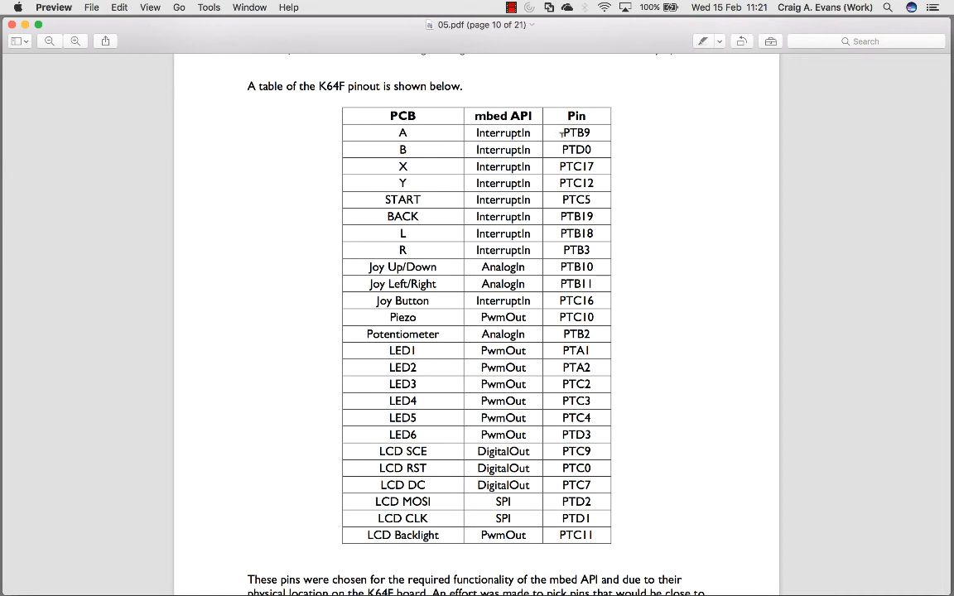
key("super+Tab")
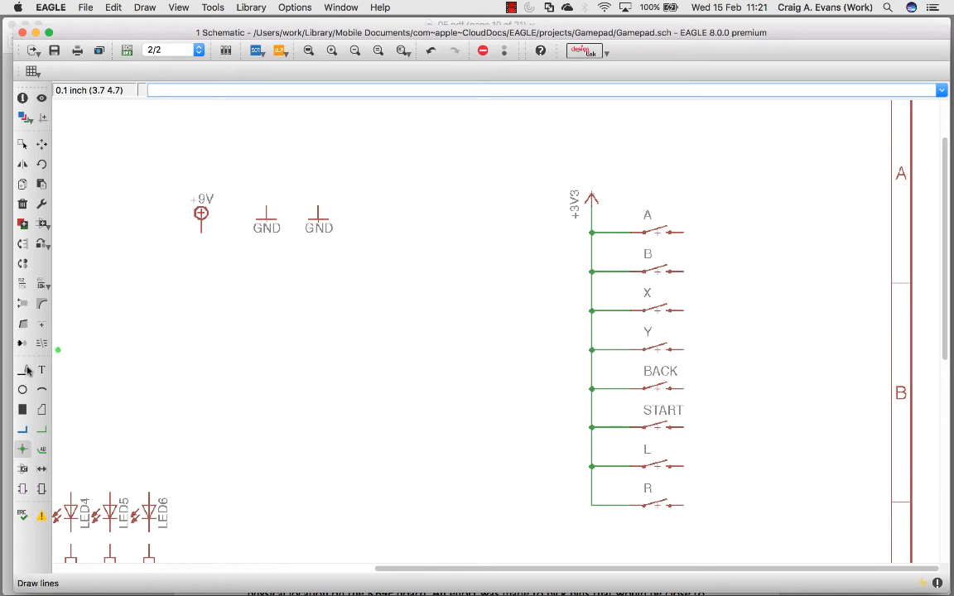
Bring up sheet 1 of the schematic for a brief look and return to sheet 2
scroll(421, 375, "up", 2)
scroll(421, 376, "down", 10)
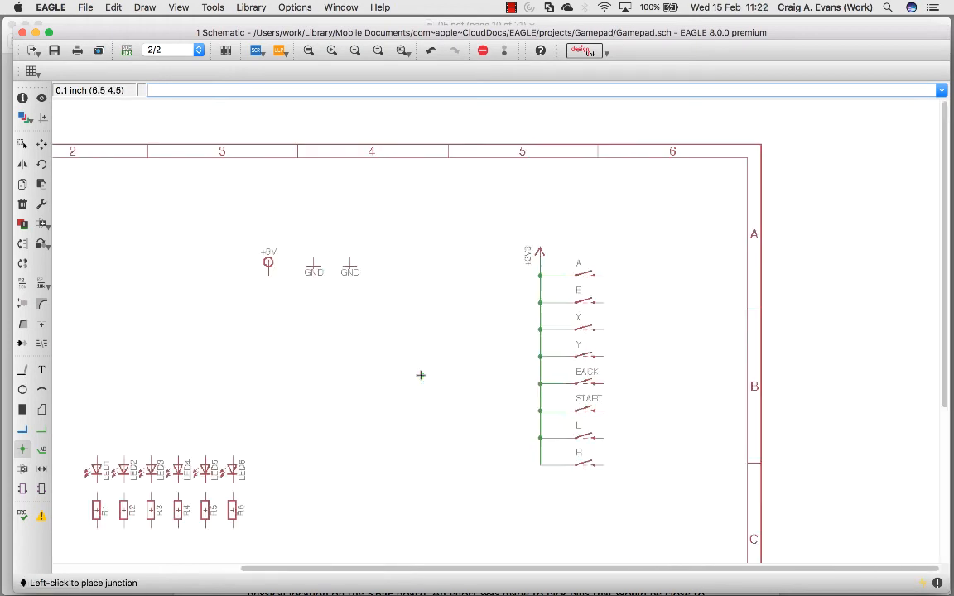
scroll(421, 375, "up", 2)
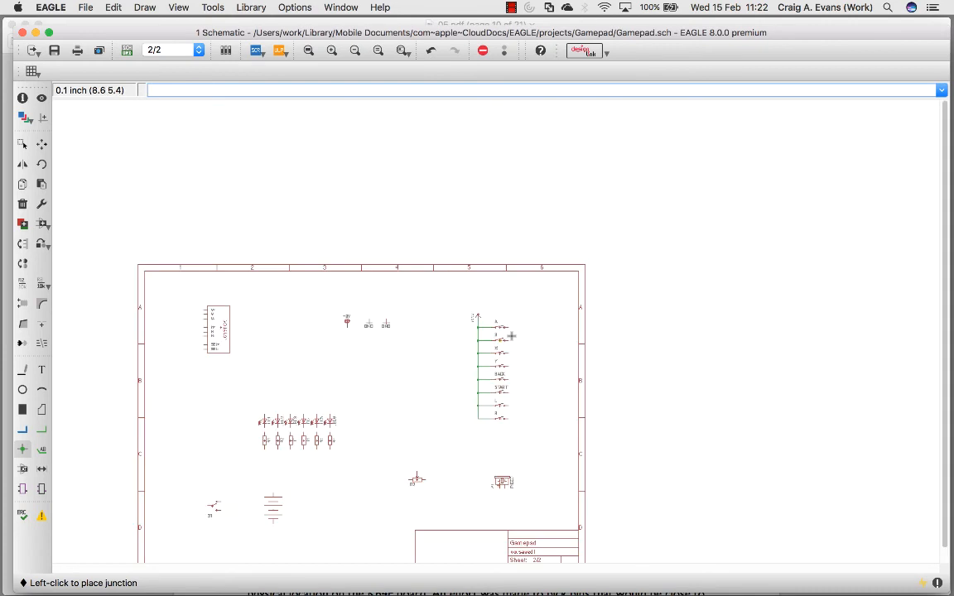
left_click(159, 49)
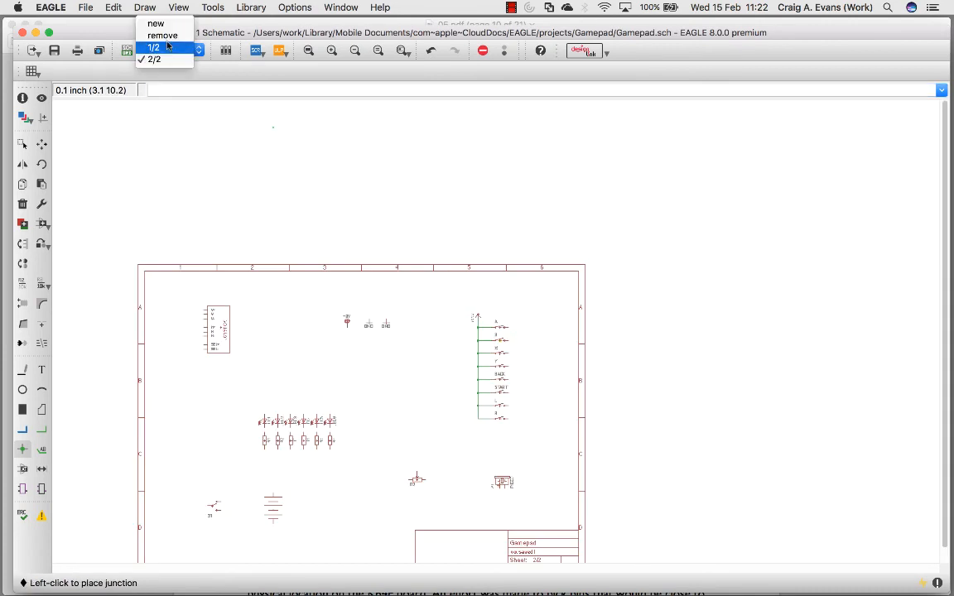
left_click(165, 45)
left_click(160, 51)
left_click(165, 64)
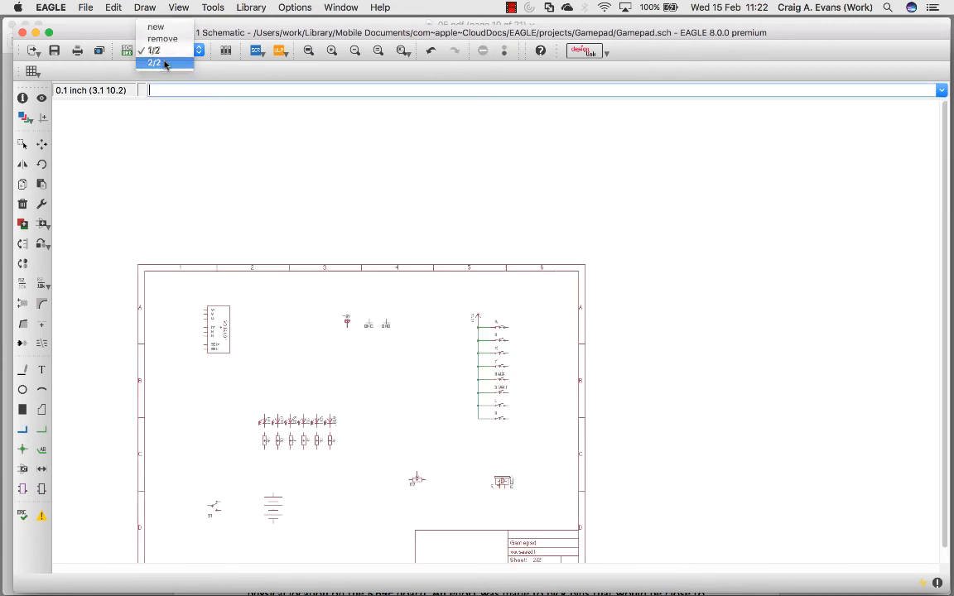
left_click(22, 144)
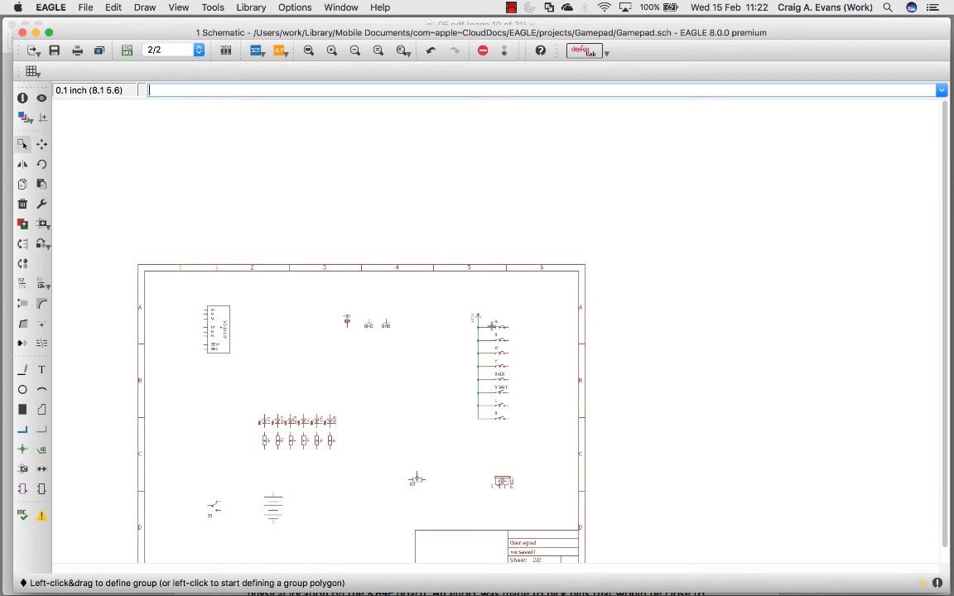
Draw short horizontal net stubs outward from the right pins of the A, B, X and Y buttons
scroll(529, 370, "up", 2)
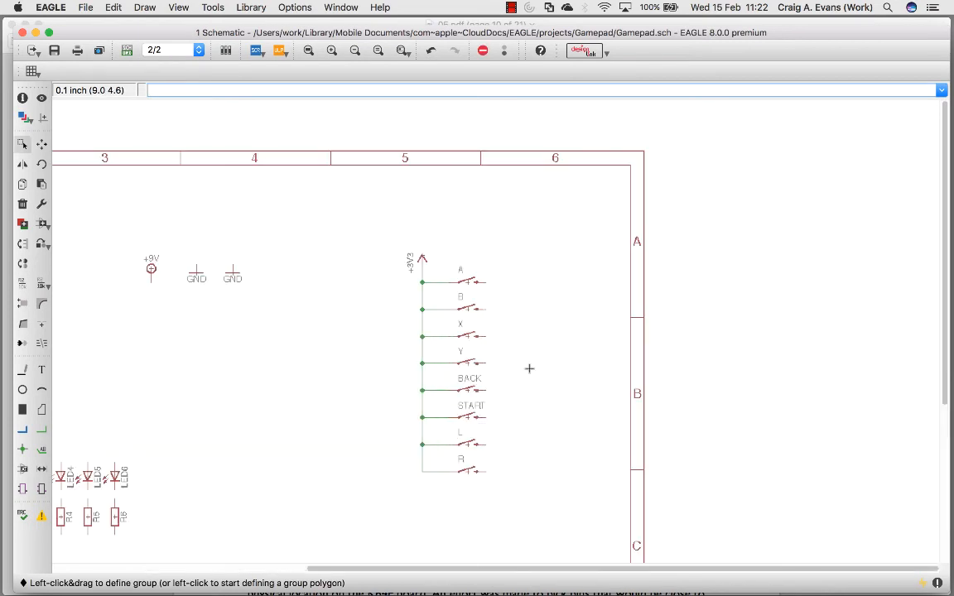
left_click(23, 369)
left_click(487, 283)
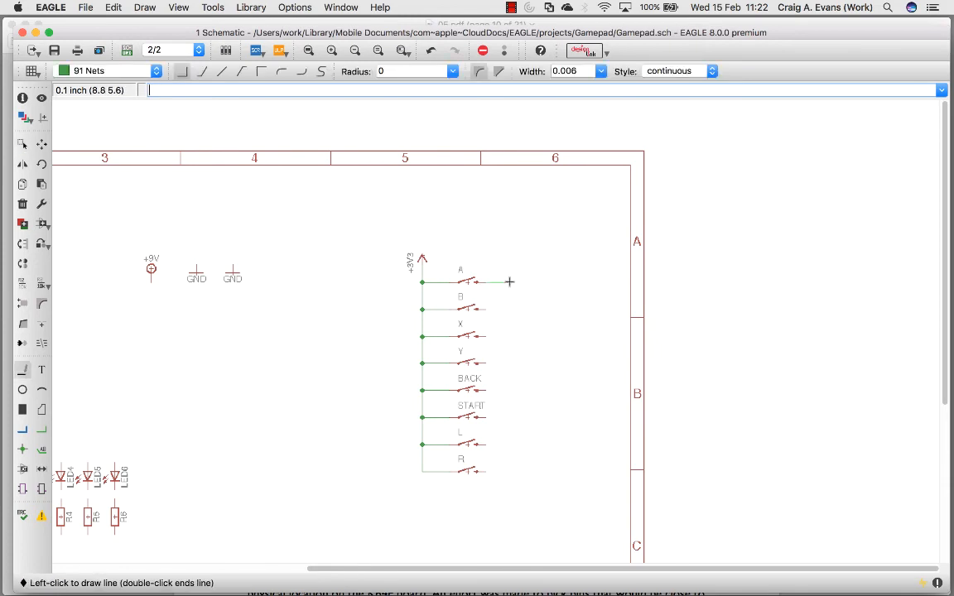
double_click(513, 283)
left_click(489, 309)
double_click(512, 308)
left_click(487, 336)
double_click(515, 337)
left_click(487, 363)
double_click(513, 364)
Draw short horizontal net stubs outward from the right pins of the BACK, START, L and R buttons
left_click(487, 390)
double_click(514, 391)
left_click(487, 416)
double_click(521, 417)
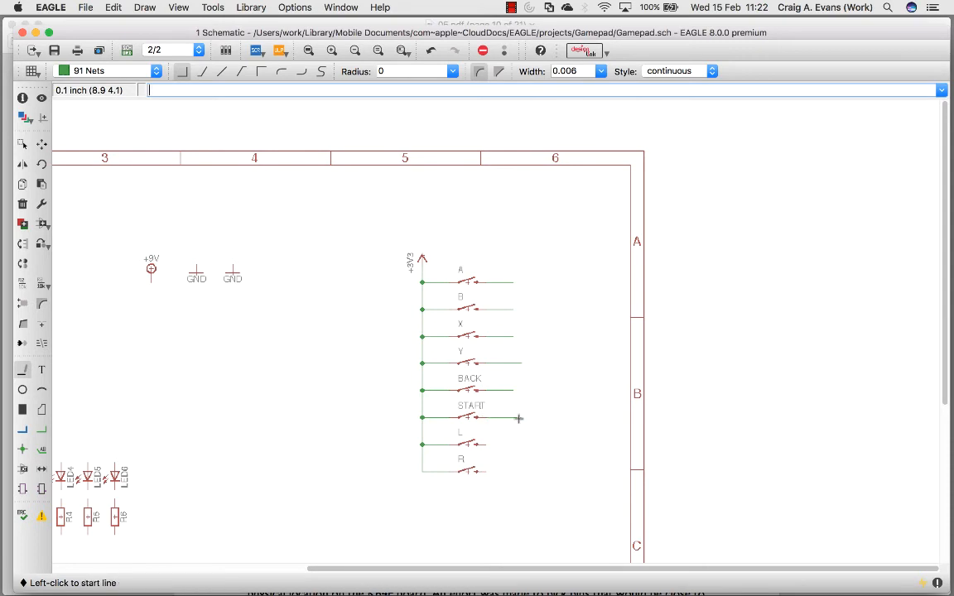
left_click(485, 445)
double_click(513, 445)
left_click(487, 472)
double_click(522, 471)
Add cross-reference labels to the free ends of the A, B, X and Y button net stubs
left_click(41, 451)
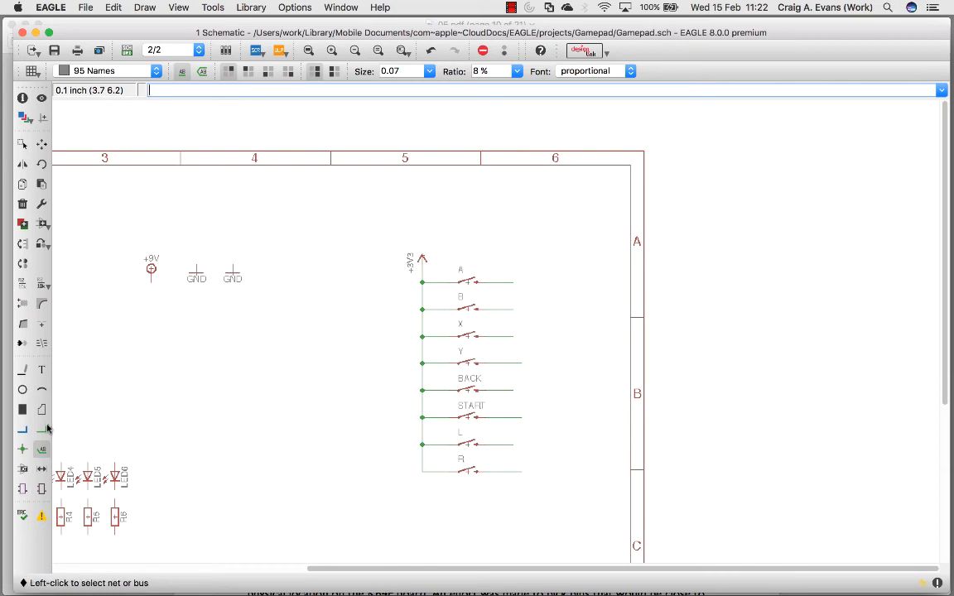
left_click(201, 73)
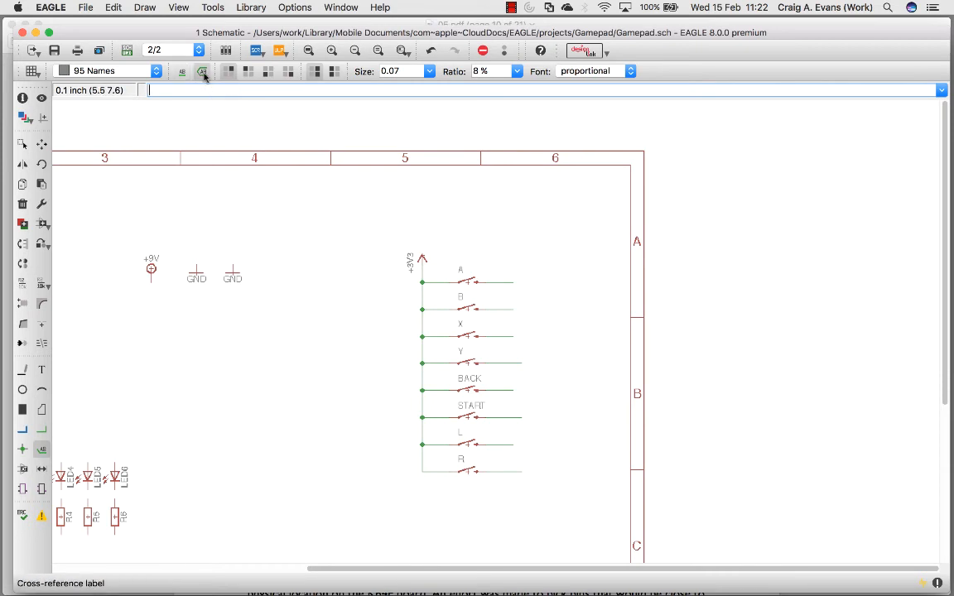
left_click(515, 282)
left_click(514, 283)
left_click(514, 309)
left_click(514, 309)
left_click(515, 336)
left_click(514, 337)
left_click(522, 363)
left_click(523, 363)
Add cross-reference labels to the free ends of the BACK, START, L and R button net stubs
left_click(514, 390)
left_click(515, 390)
left_click(522, 418)
left_click(522, 417)
left_click(514, 444)
left_click(515, 443)
left_click(522, 470)
left_click(523, 469)
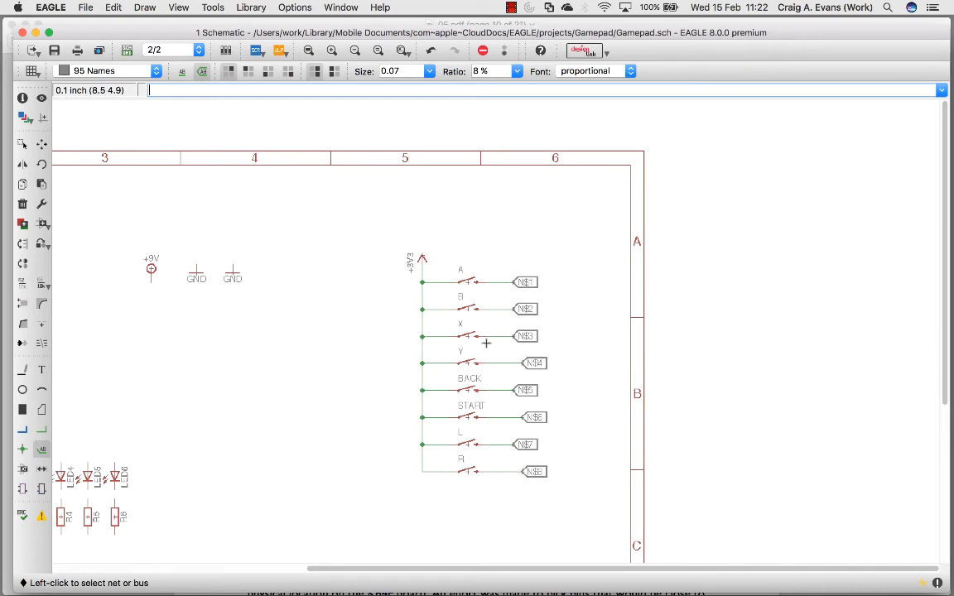
Rename the labelled nets of the first three buttons A, B and X to match their button names
left_click(22, 286)
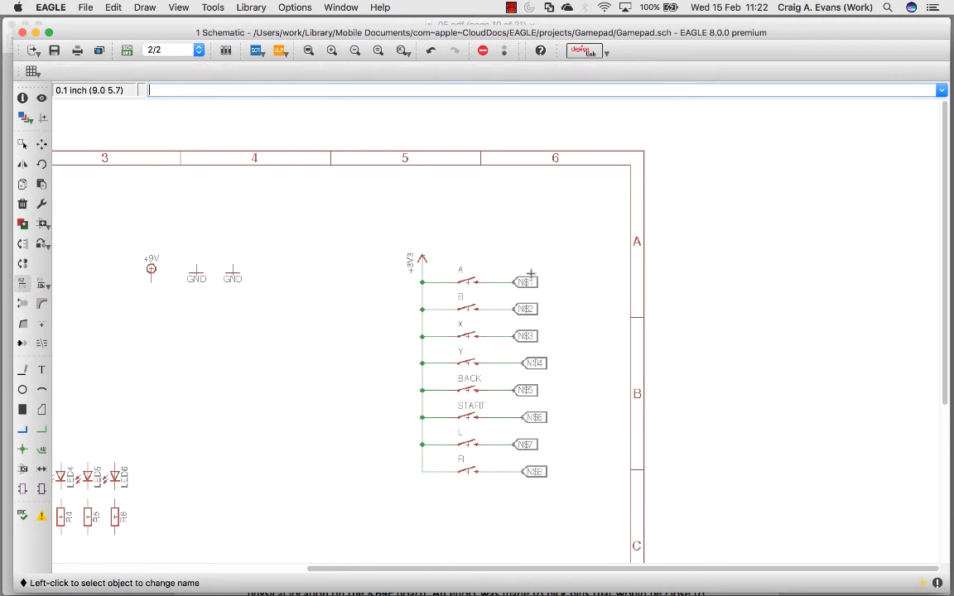
left_click(514, 283)
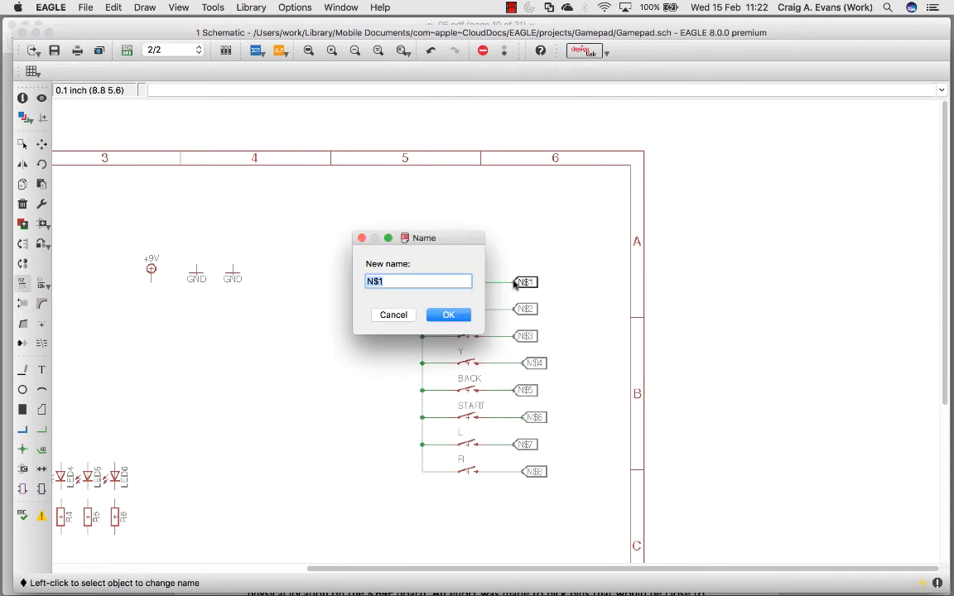
type("A")
key("Return")
left_click(515, 309)
type("B")
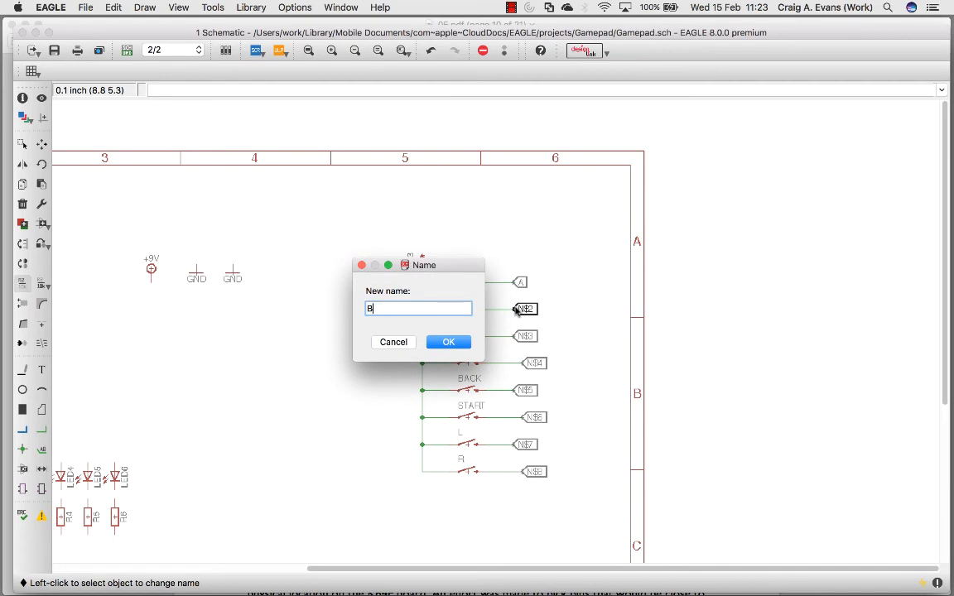
key("Return")
left_click(518, 336)
type("X")
key("Return")
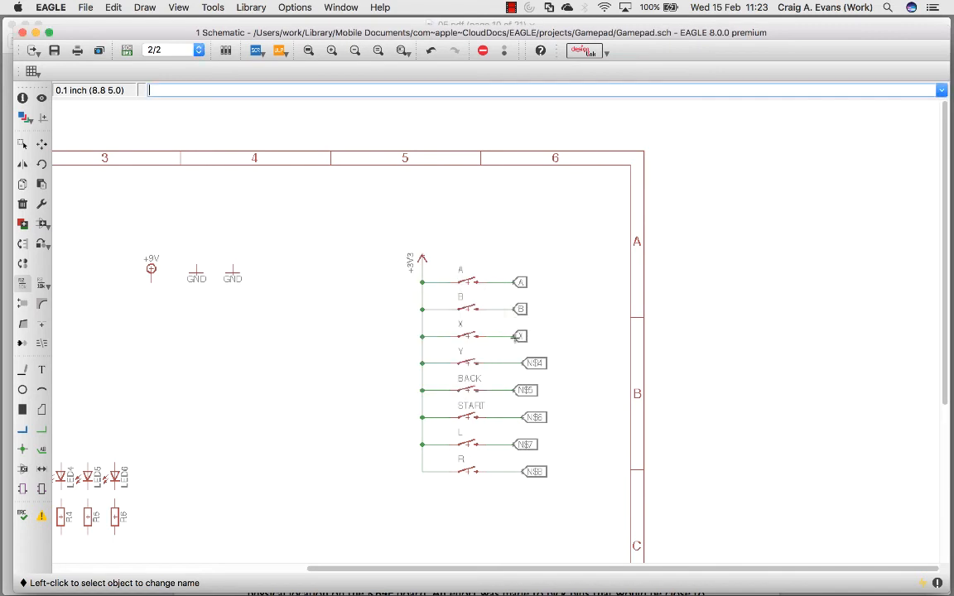
Rename the net on the Y button as Y and the net on the BACK button as BACK
left_click(530, 363)
type("Y")
key("Return")
left_click(514, 396)
type("BAC")
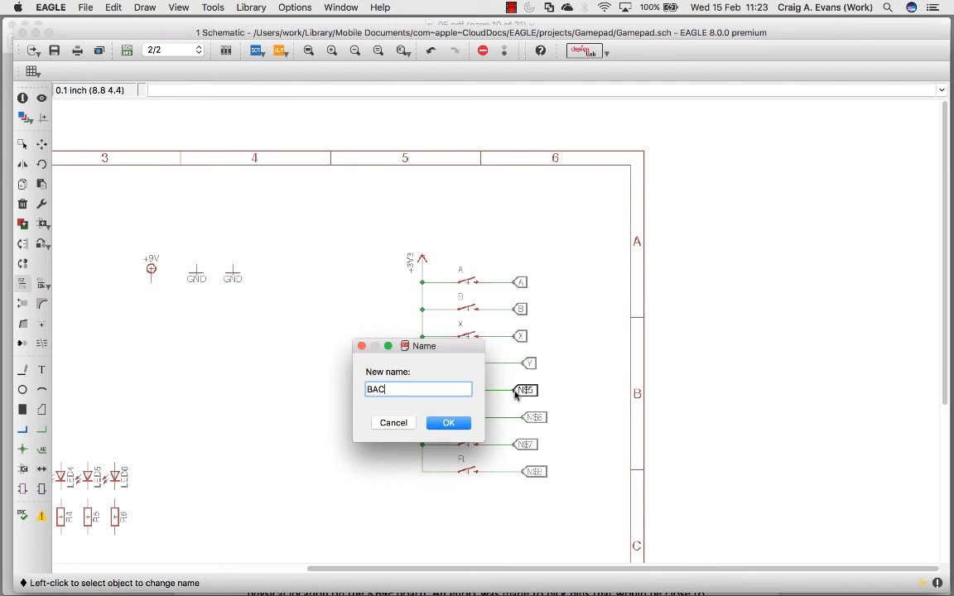
type("K")
key("Return")
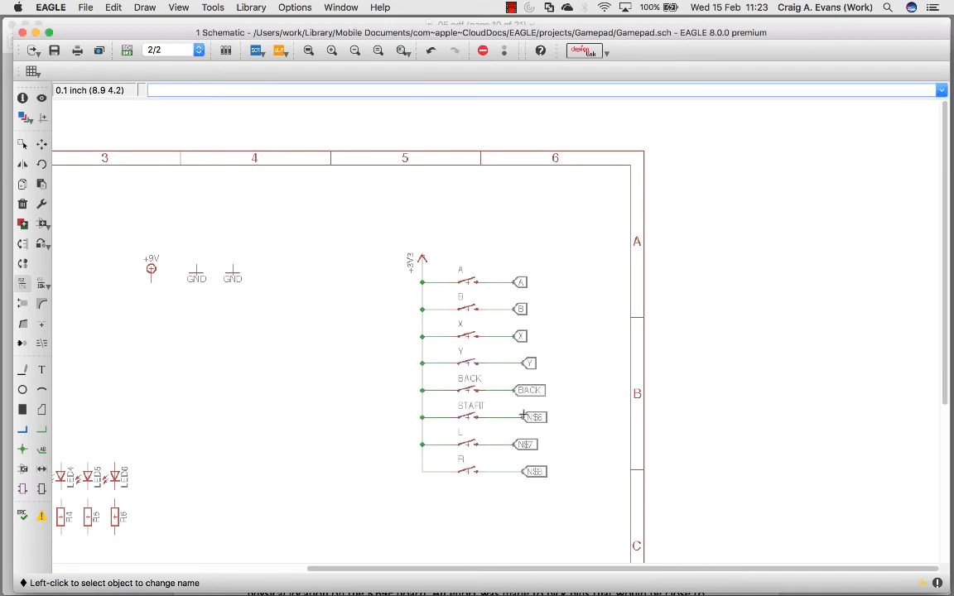
Rename the nets on the START, L and R buttons as START, L and R
left_click(525, 419)
type("START")
key("Return")
left_click(520, 445)
type("L")
key("Return")
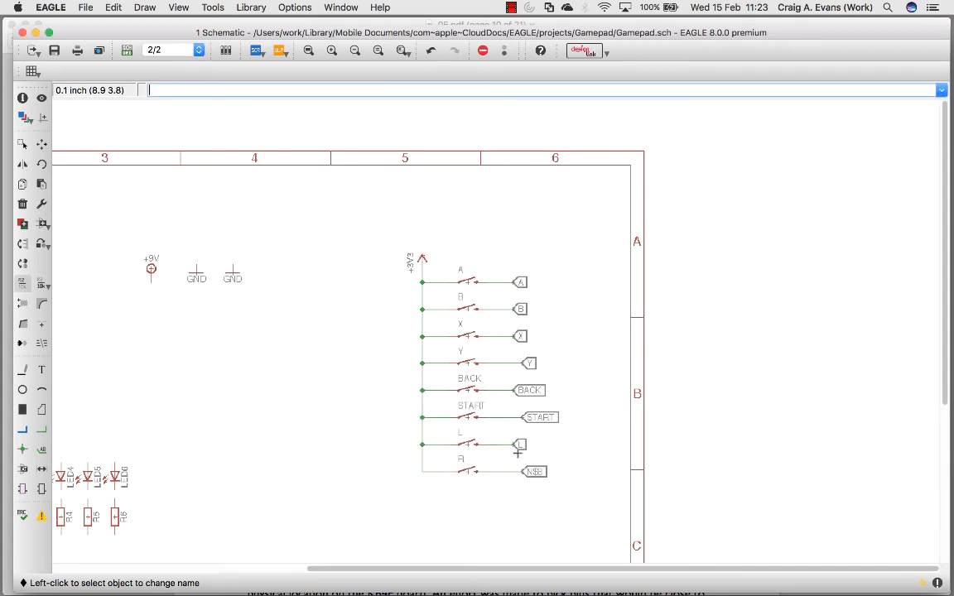
left_click(520, 472)
type("R")
key("Return")
Look up button A's pin in the K64F pinout table and draw a short net stub from pin PTB9 on sheet 1
key("super+Tab")
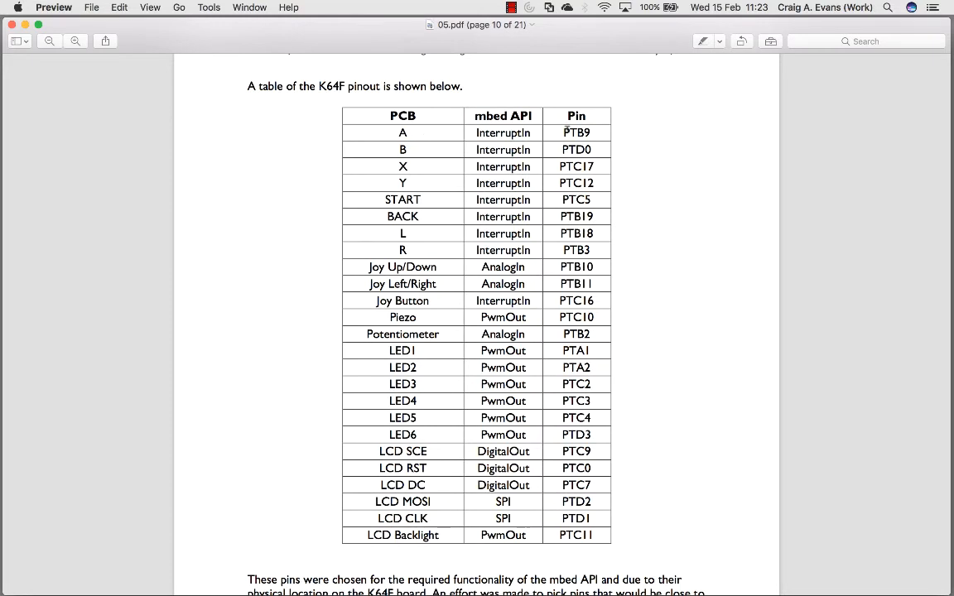
key("super+Tab")
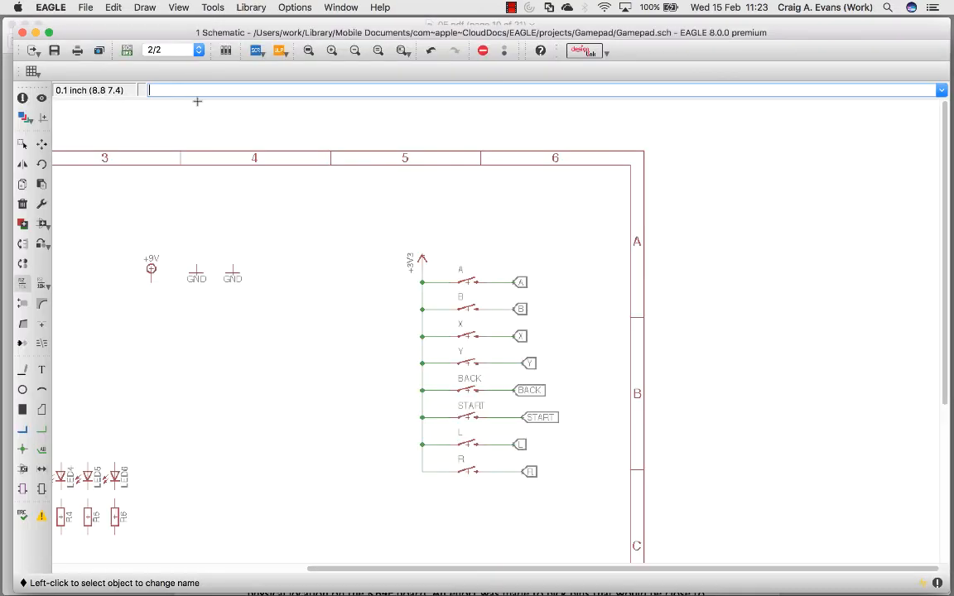
left_click(177, 49)
left_click(163, 48)
scroll(409, 327, "up", 4)
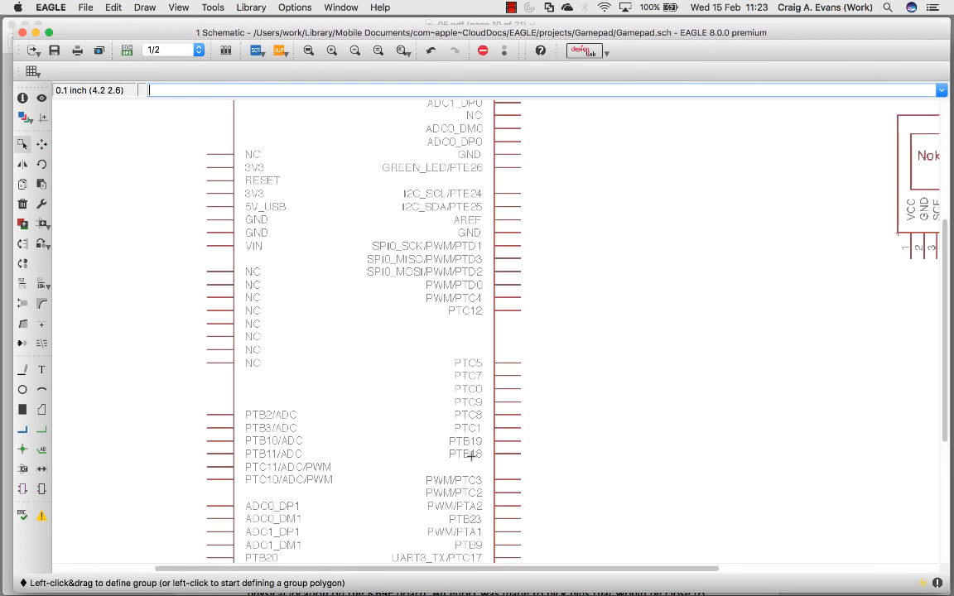
left_click_drag(945, 364, 939, 395)
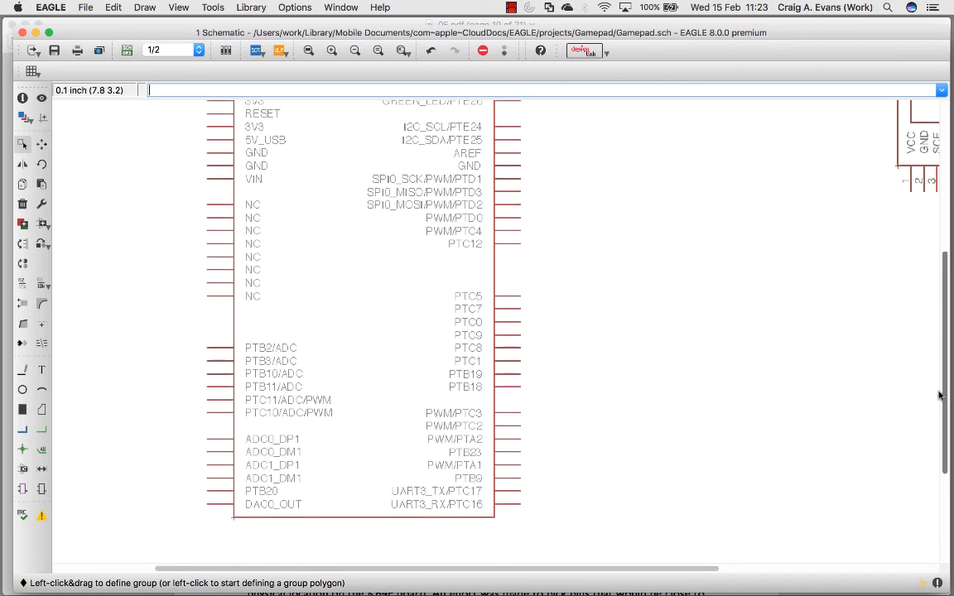
left_click(22, 372)
left_click(523, 478)
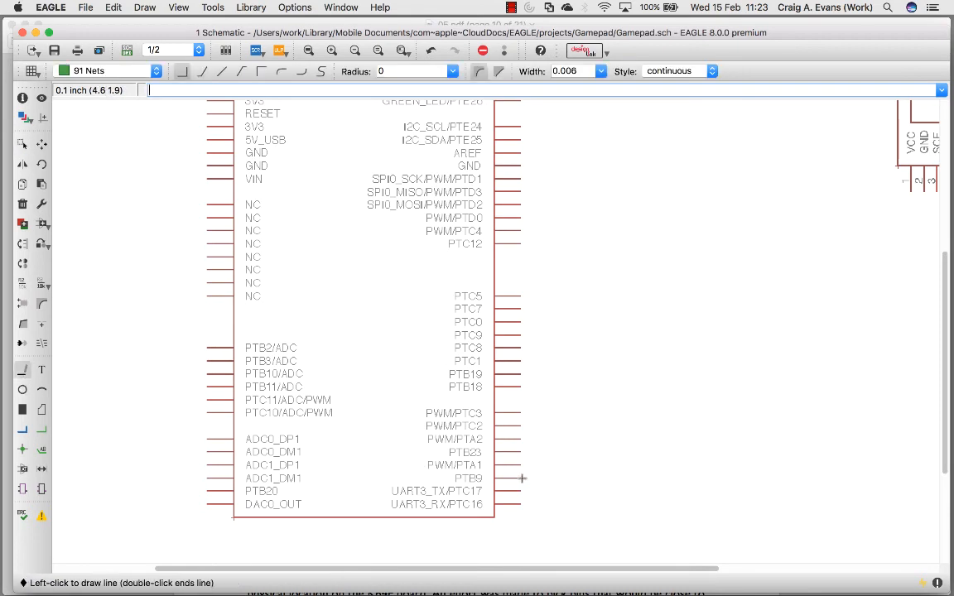
double_click(572, 478)
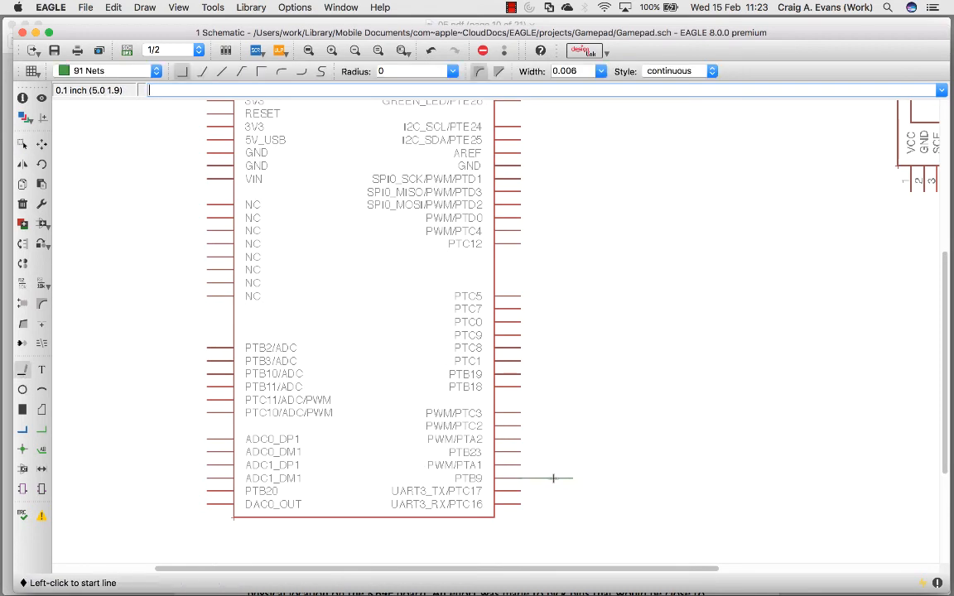
Add a cross-reference label to the PTB9 stub and rename its net A, connecting it to the existing A net
left_click(41, 449)
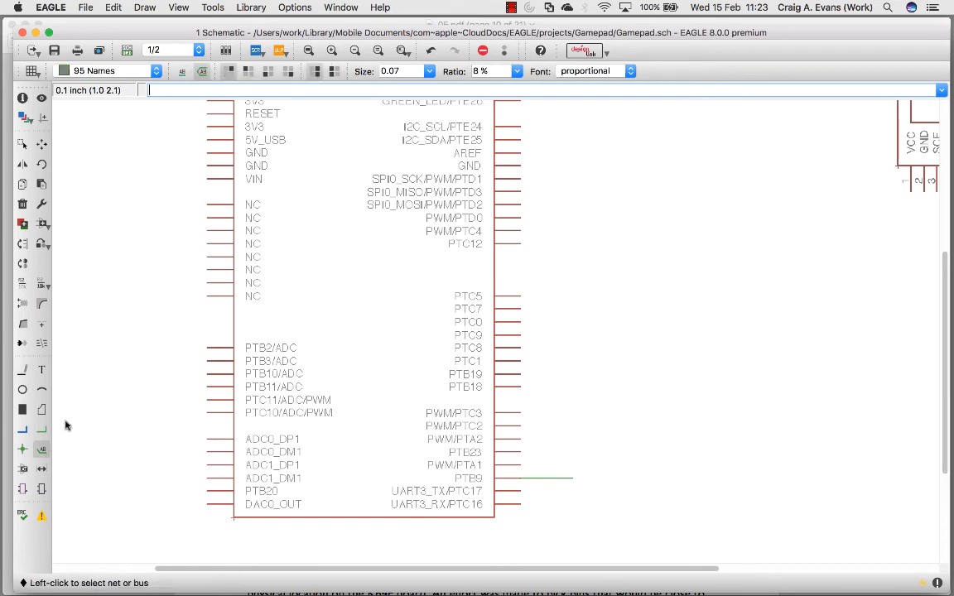
left_click(574, 479)
left_click(574, 478)
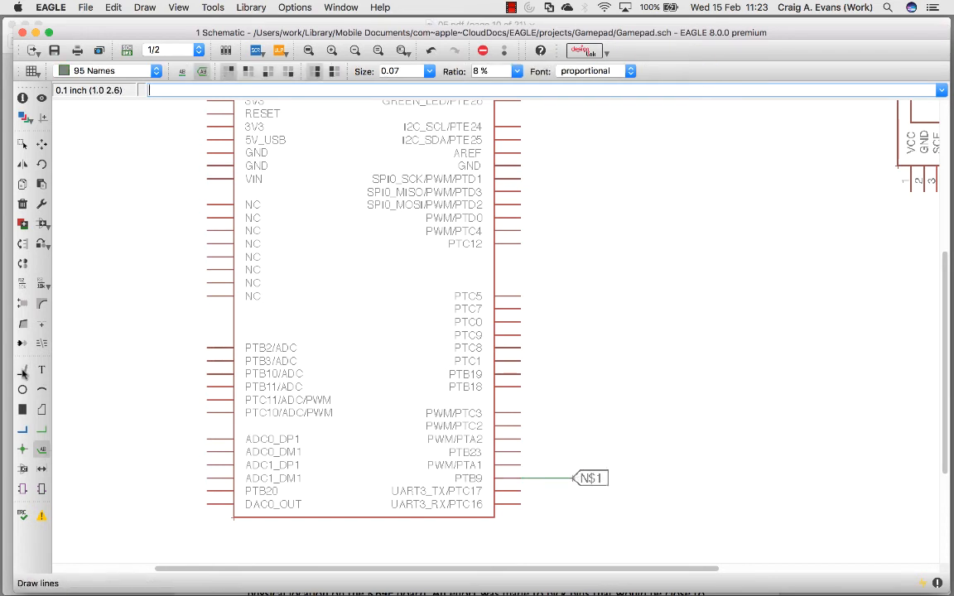
key("super+Tab")
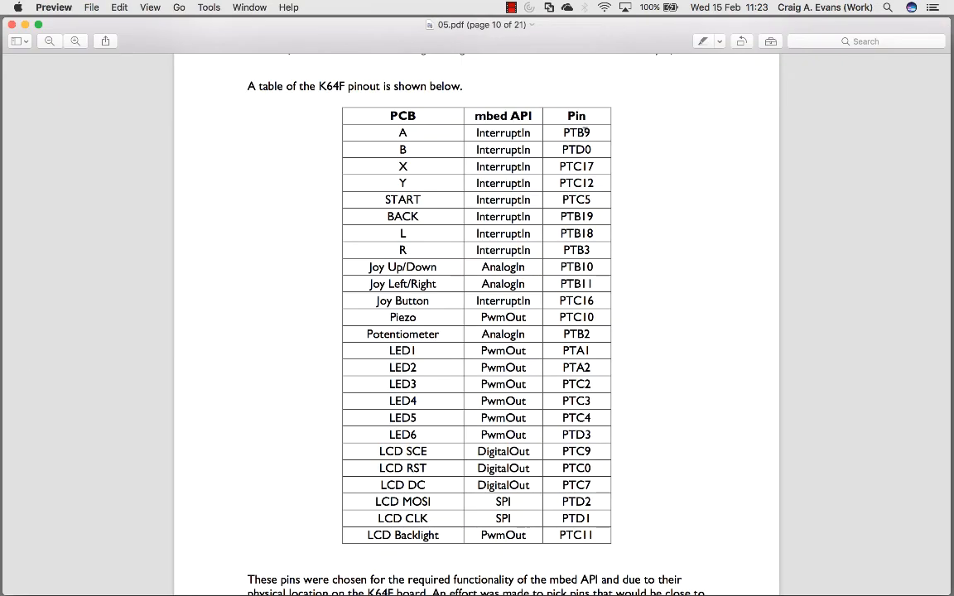
key("super+Tab")
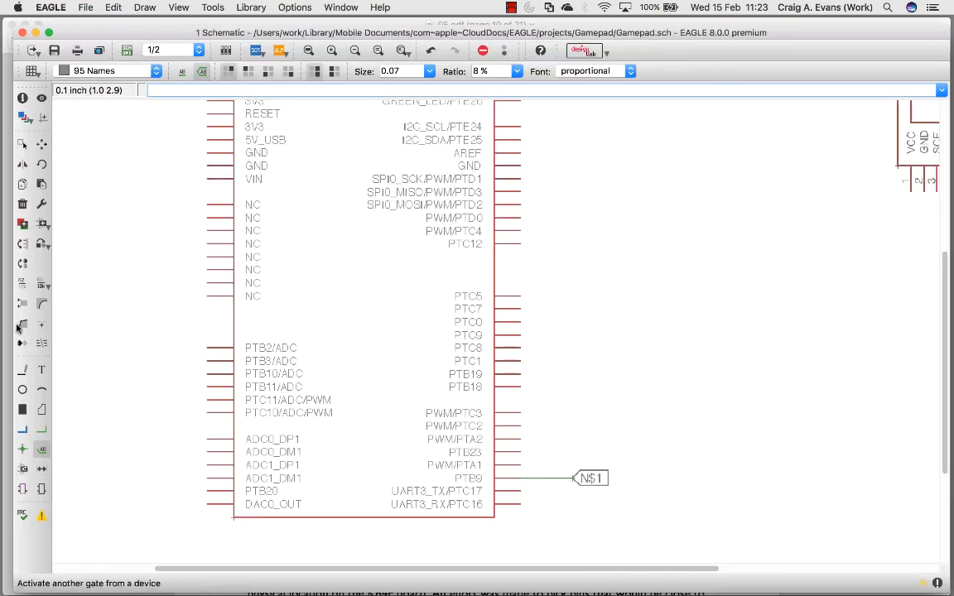
left_click(22, 283)
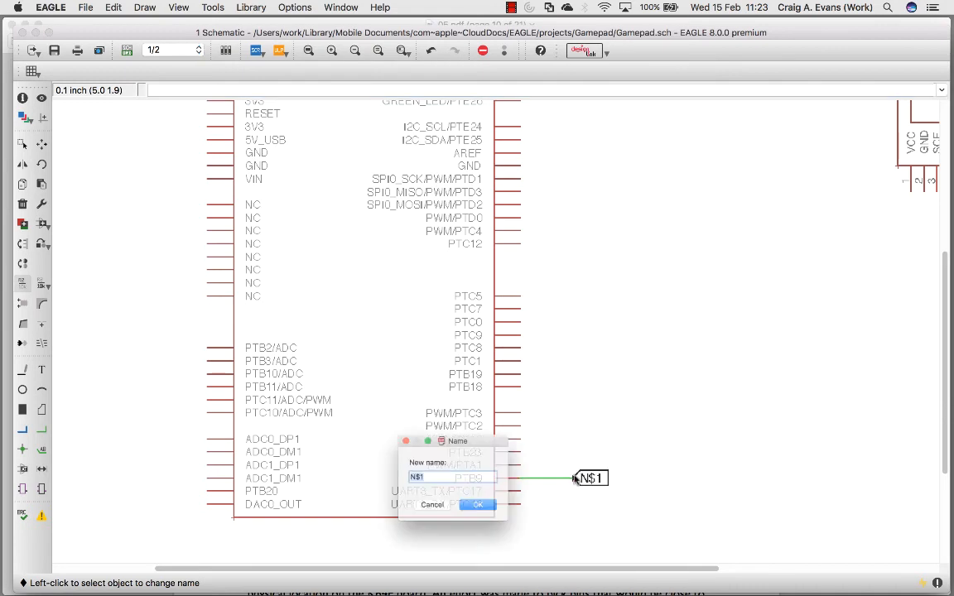
type("A")
key("Return")
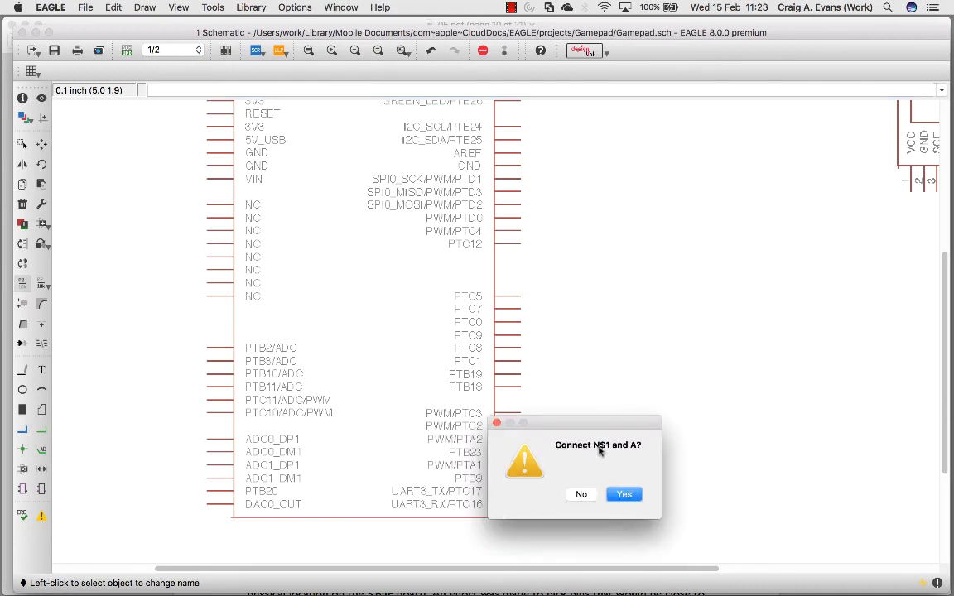
key("Return")
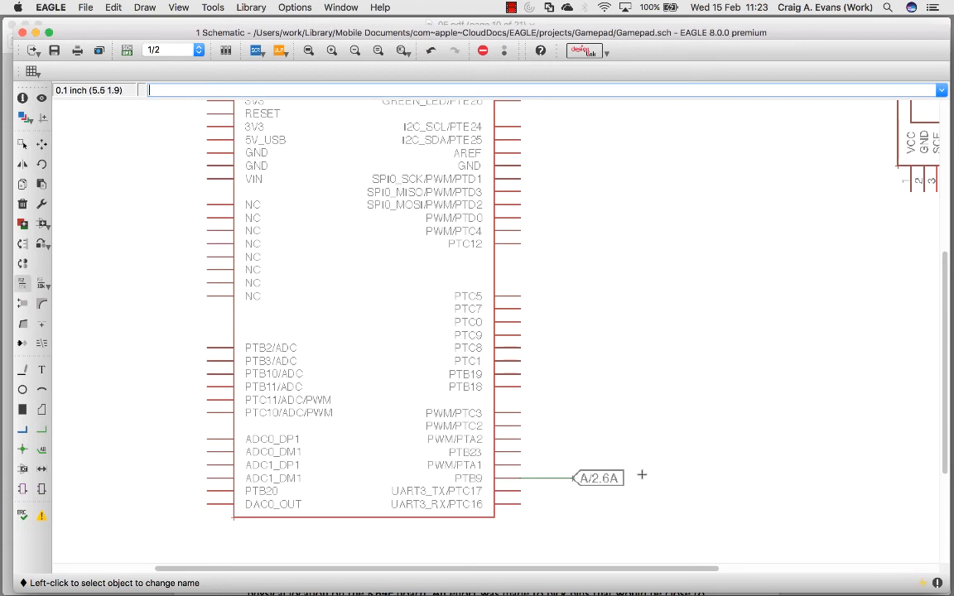
Examine the cross-references on the A net labels on both sheets
left_click(170, 51)
left_click(166, 64)
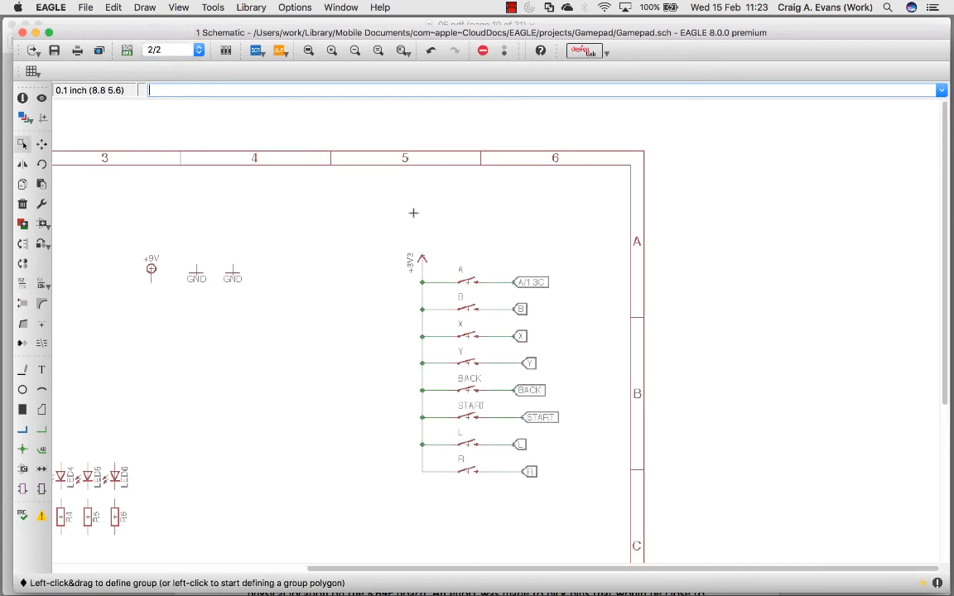
left_click(163, 52)
left_click(157, 47)
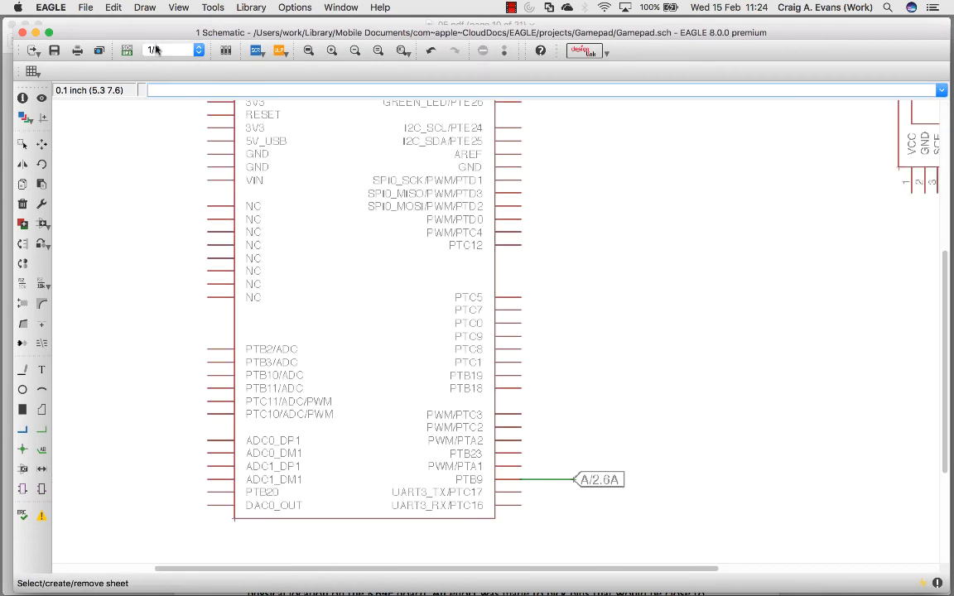
scroll(386, 287, "up", 2)
scroll(386, 287, "down", 5)
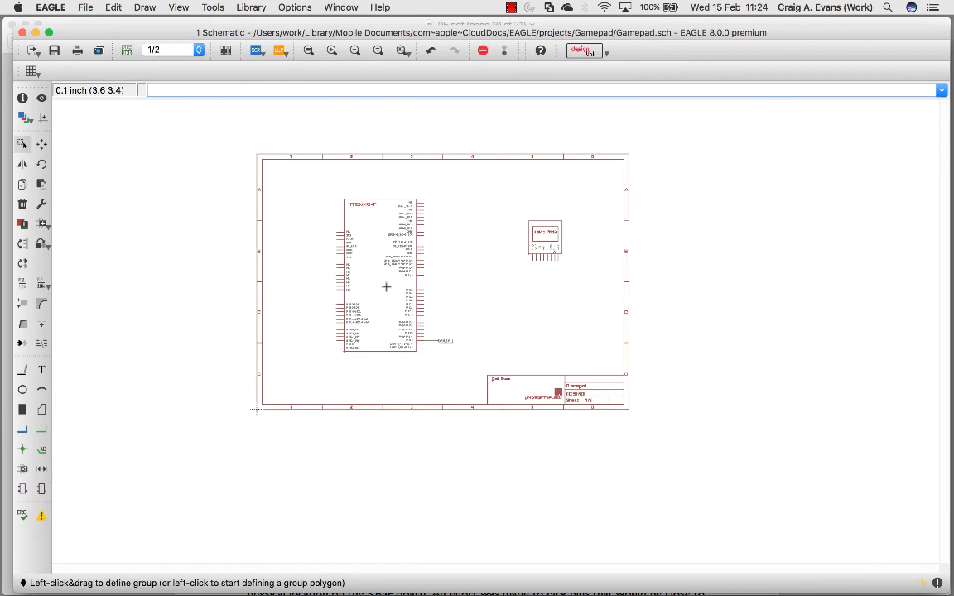
scroll(386, 286, "up", 5)
scroll(386, 286, "down", 2)
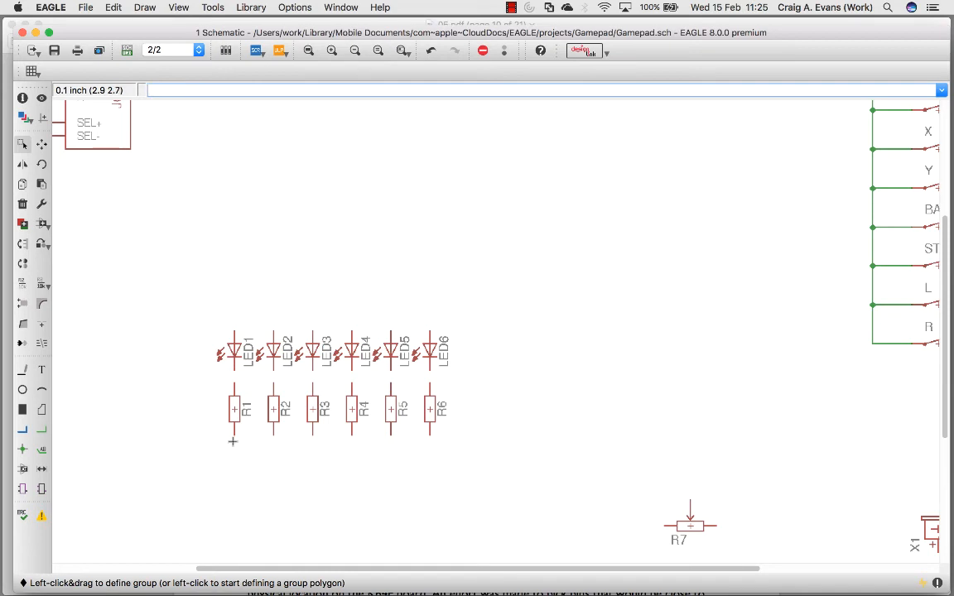
Copy the +3V3 supply symbol from the buttons on sheet 2 and place the copy above LED1
scroll(377, 305, "down", 5)
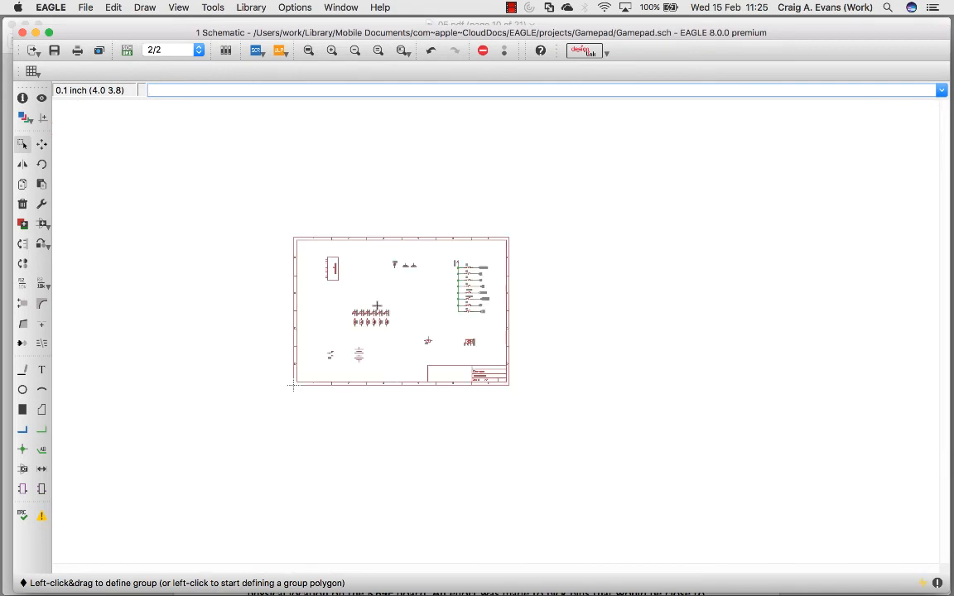
scroll(376, 306, "up", 2)
left_click(22, 184)
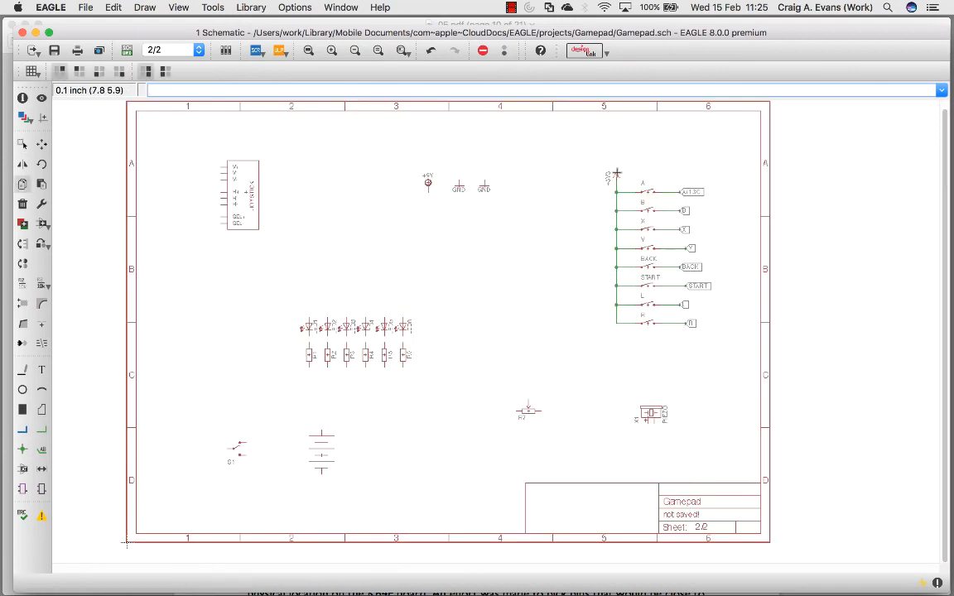
left_click(616, 173)
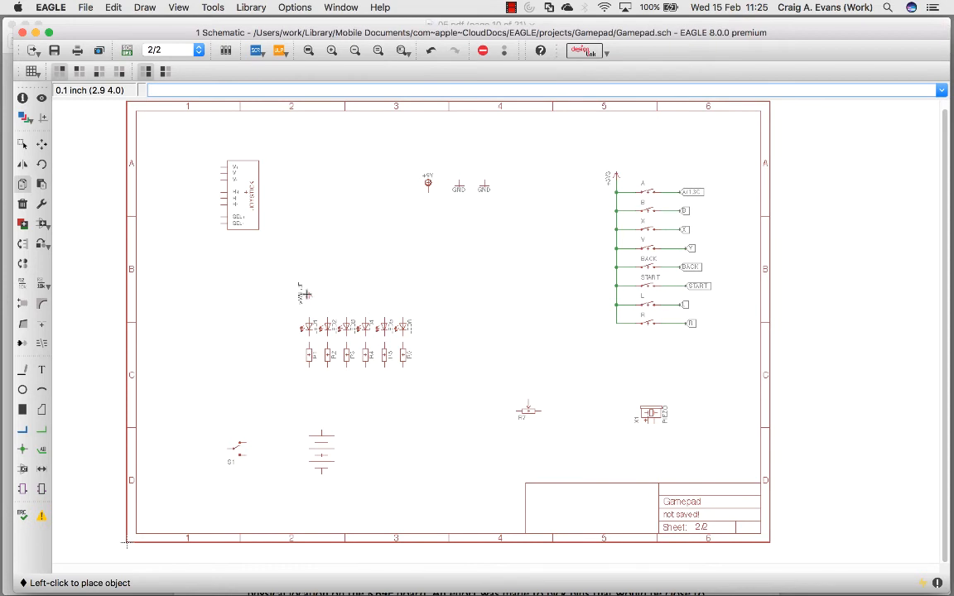
left_click(306, 294)
scroll(319, 311, "up", 5)
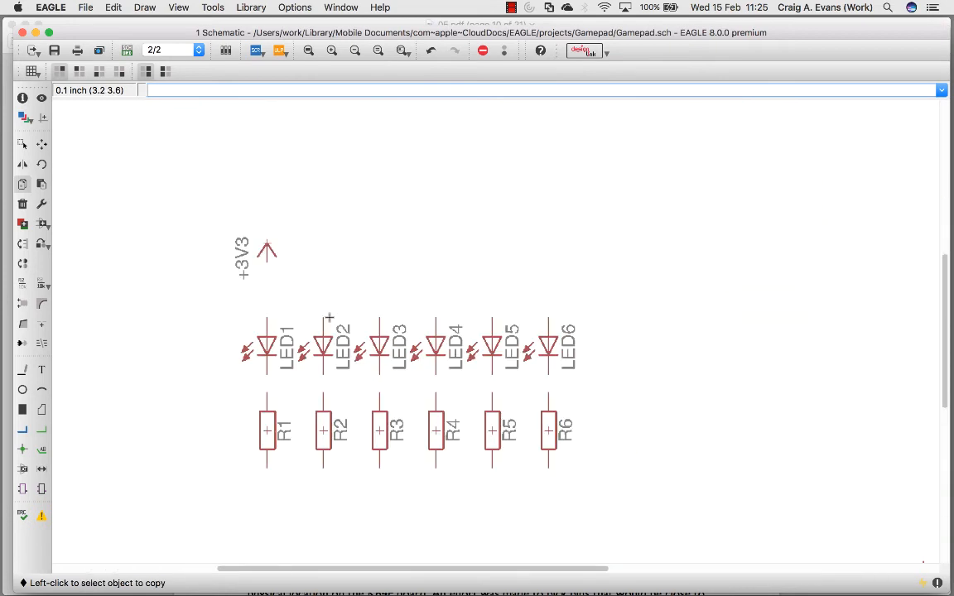
Wire LED1's upper pin to the +3V3 symbol and run a supply rail from LED6's upper pin across to that net
left_click(22, 369)
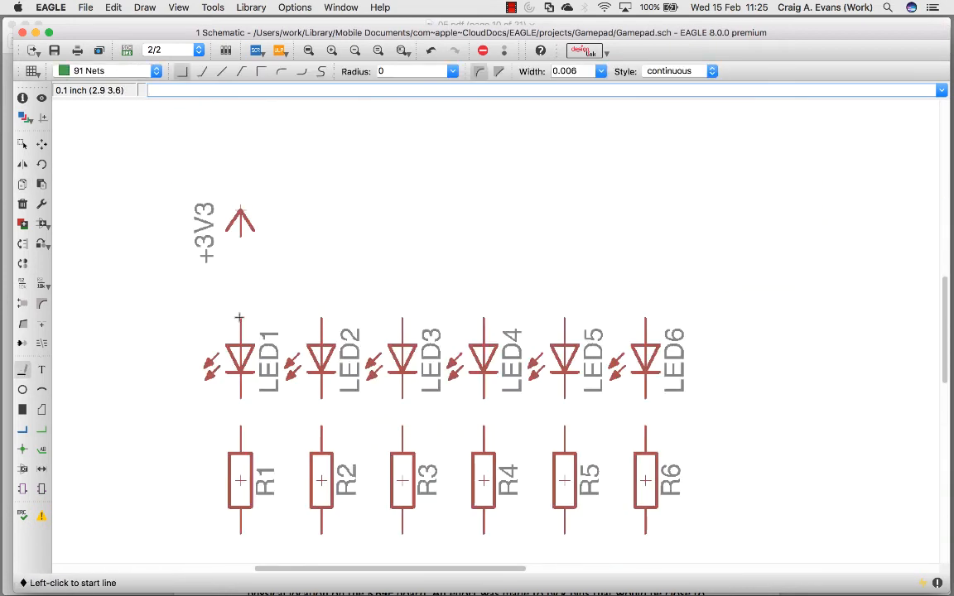
left_click(240, 318)
left_click(240, 217)
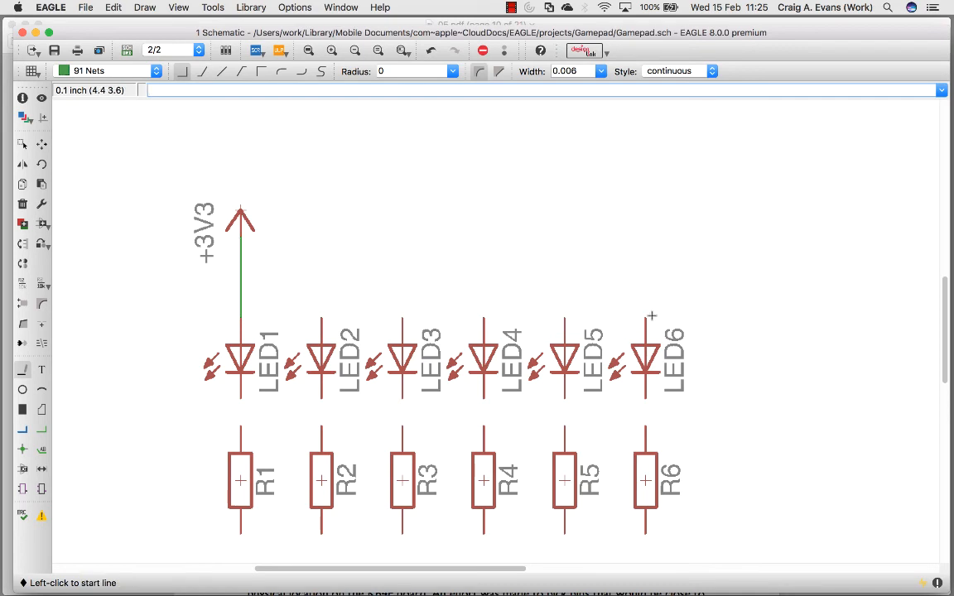
left_click(645, 317)
left_click(645, 290)
left_click(240, 291)
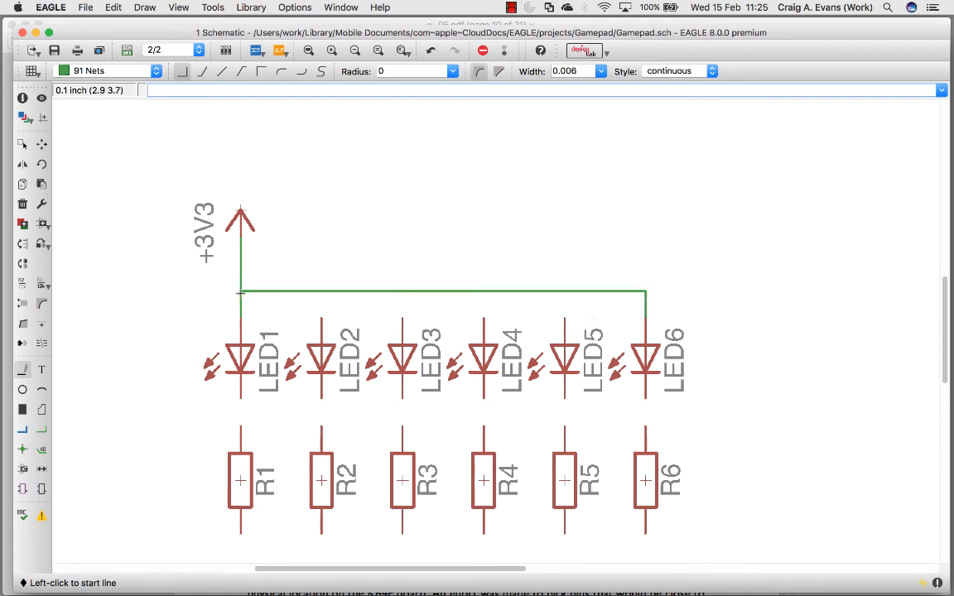
Wire the upper pins of LED2, LED3, LED4 and LED5 up to the +3V3 rail
left_click(322, 317)
left_click(322, 291)
left_click(402, 317)
left_click(402, 290)
left_click(485, 318)
left_click(485, 293)
left_click(565, 312)
left_click(565, 291)
Place junctions where the LED2, LED3, LED4 and LED5 wires meet the +3V3 rail
left_click(22, 448)
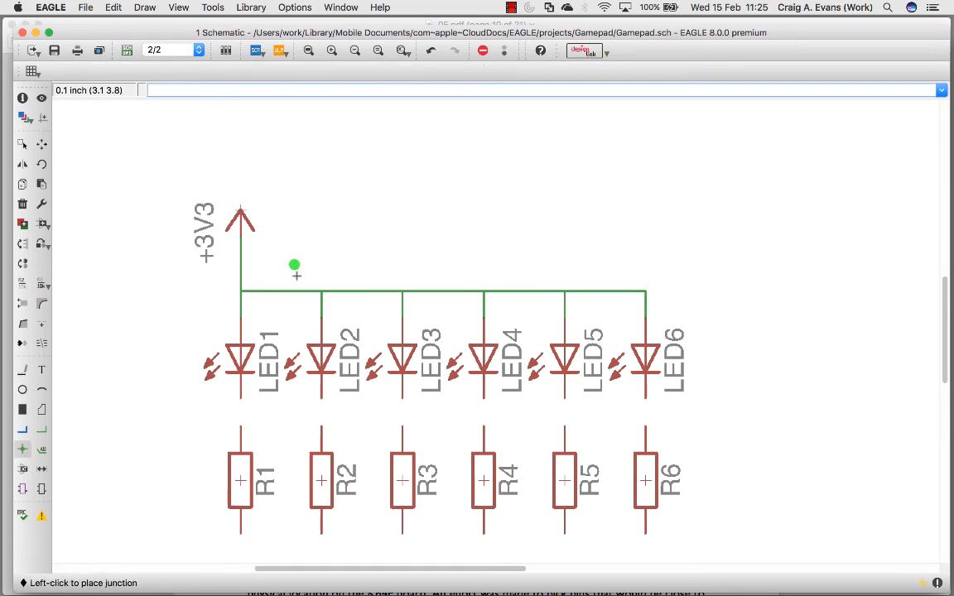
left_click(321, 291)
left_click(403, 291)
left_click(483, 290)
left_click(565, 290)
Wire the lower pins of LED1 to LED6 to the resistors R1 to R6 directly beneath them
left_click(25, 374)
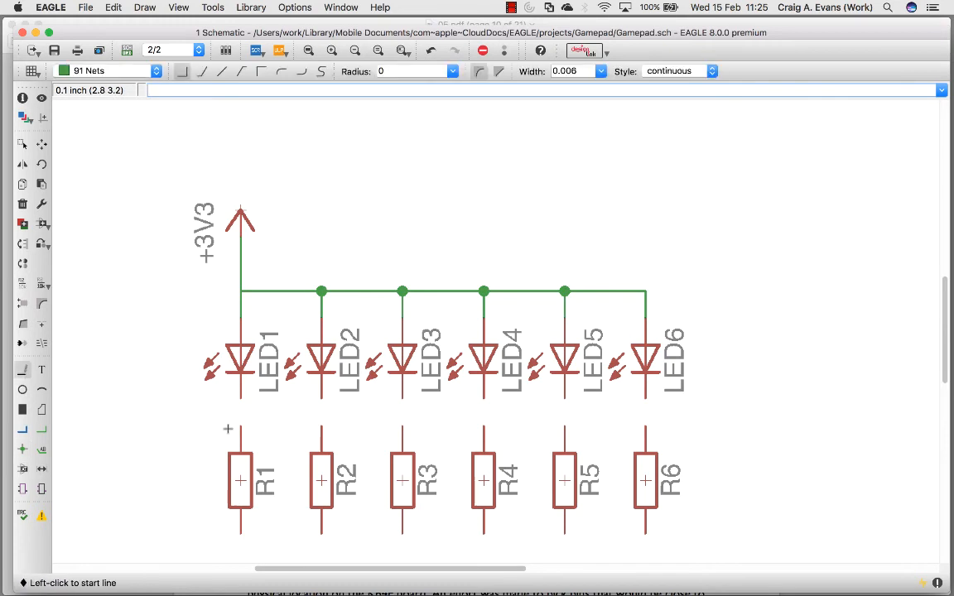
left_click(240, 397)
left_click(241, 425)
left_click(322, 425)
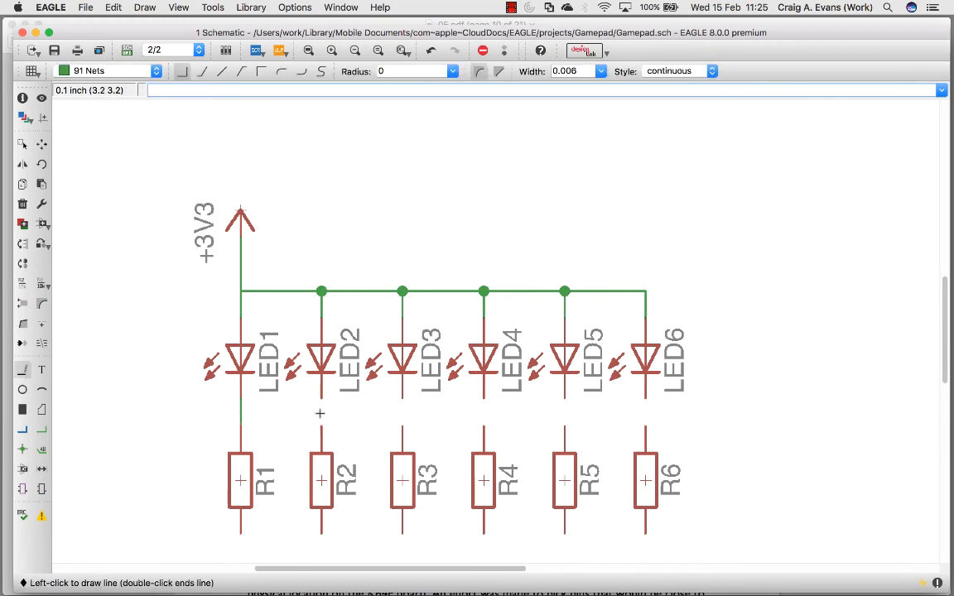
left_click(321, 399)
left_click(403, 425)
left_click(402, 398)
left_click(484, 398)
left_click(565, 425)
left_click(565, 398)
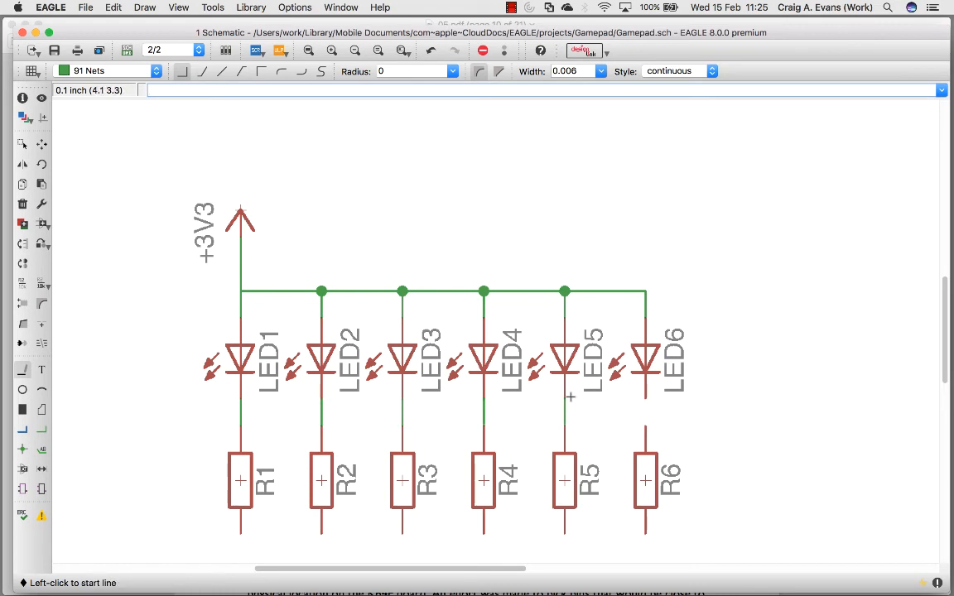
left_click(646, 425)
left_click(646, 399)
Draw a short net stub down from R1 and add a cross-reference label at its end, rotated to point upwards
left_click_drag(947, 341, 946, 375)
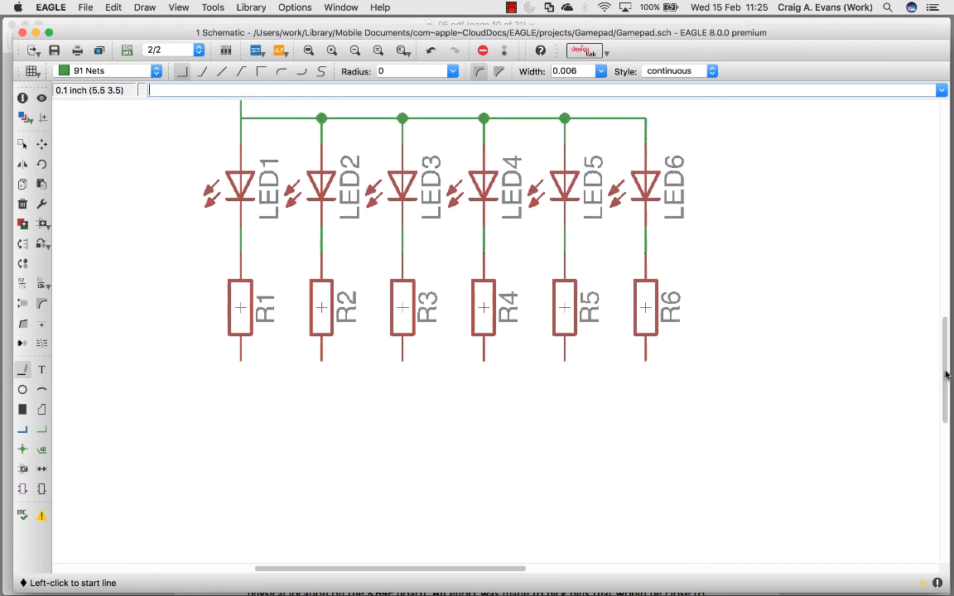
left_click(240, 362)
double_click(240, 415)
left_click(42, 449)
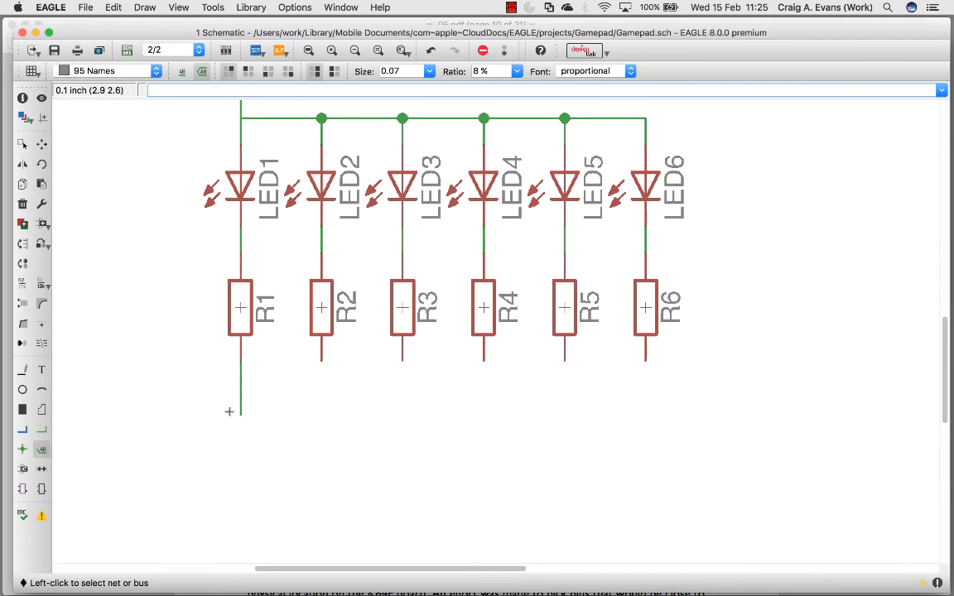
left_click(240, 416)
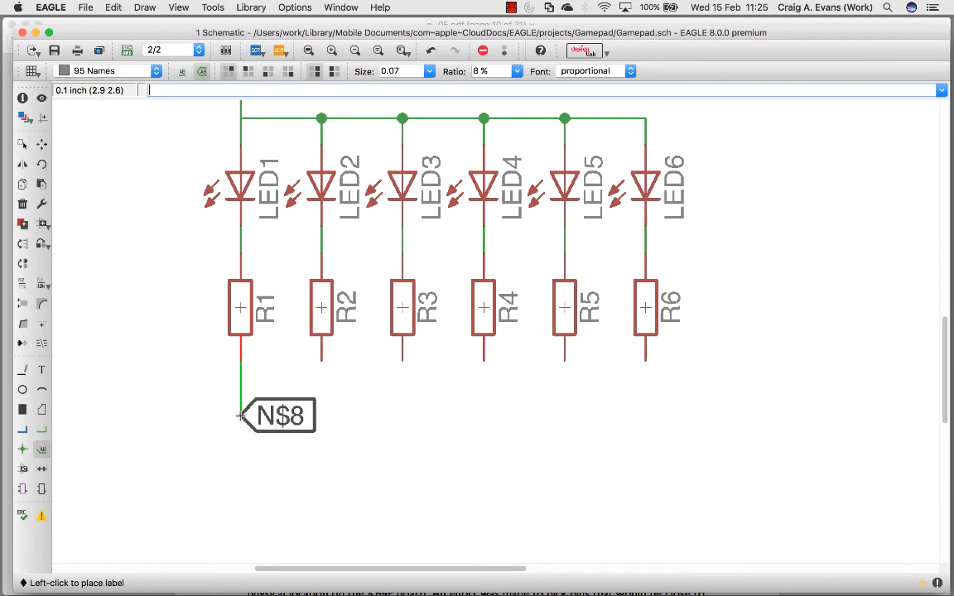
right_click(240, 415)
right_click(240, 416)
right_click(240, 416)
left_click(240, 416)
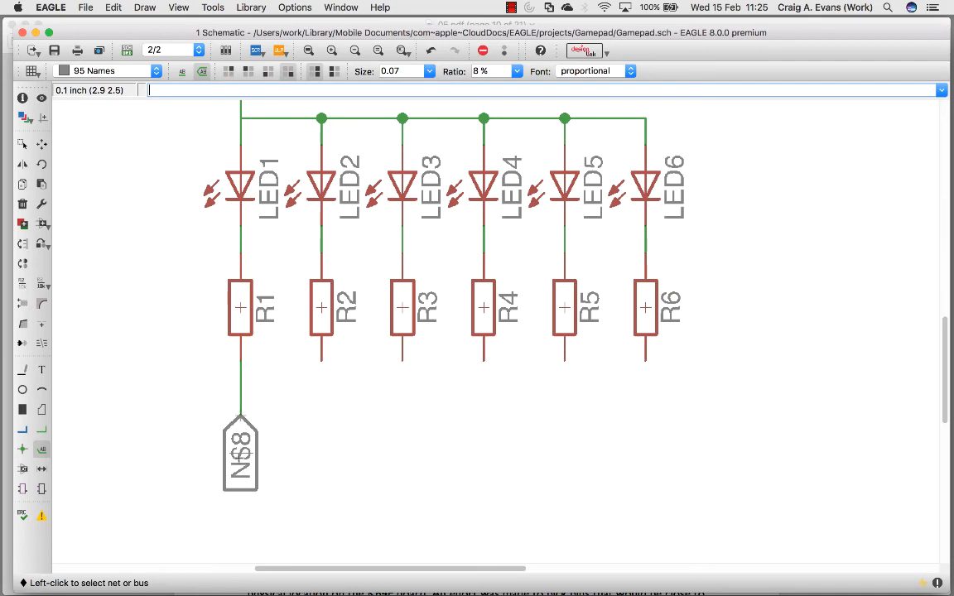
Name the net running down from R1 LED1
left_click(23, 284)
left_click(239, 448)
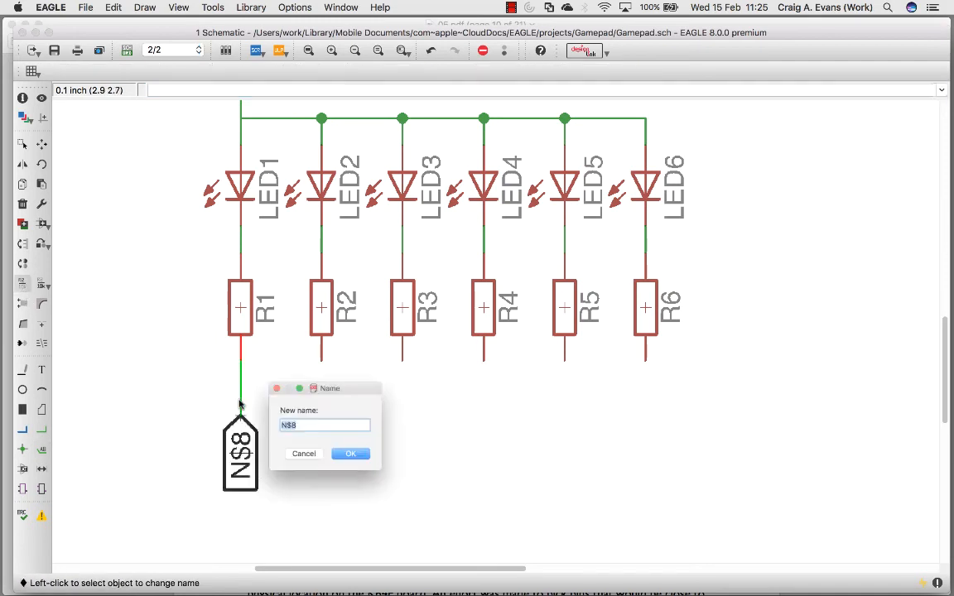
type("LED1")
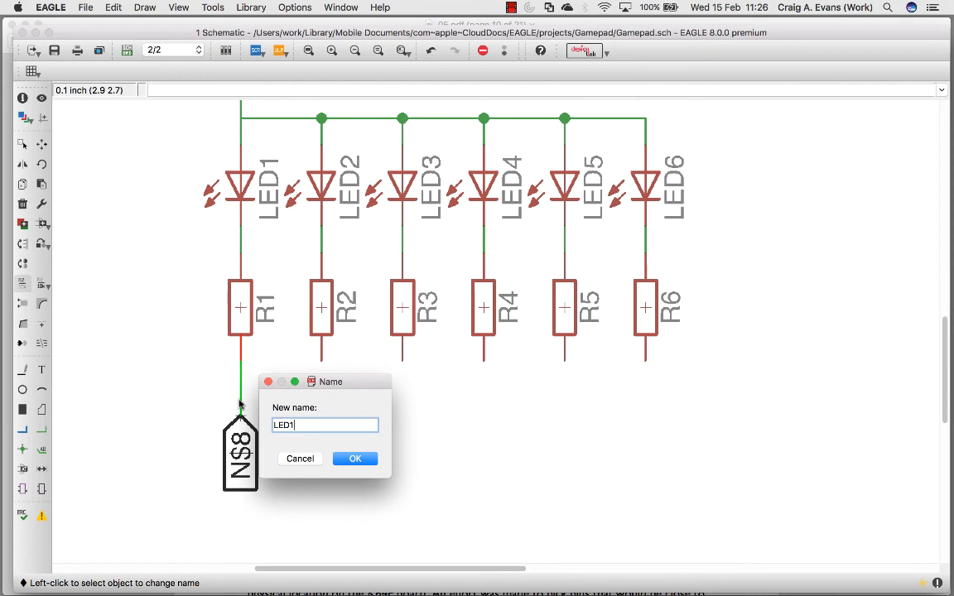
key("Return")
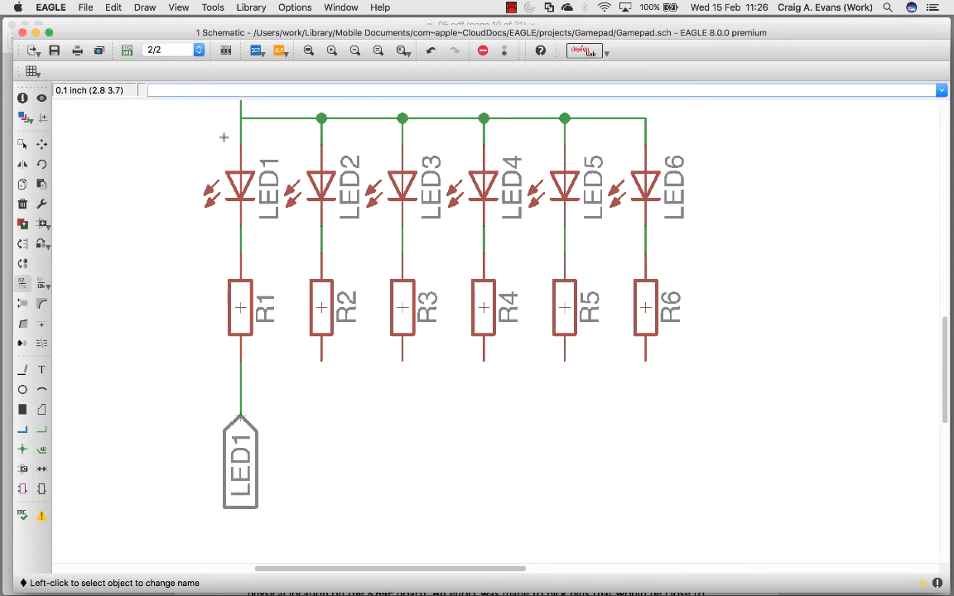
Switch to Preview and look up the K64F pin assigned to LED1 in the pinout table
key("super+Tab")
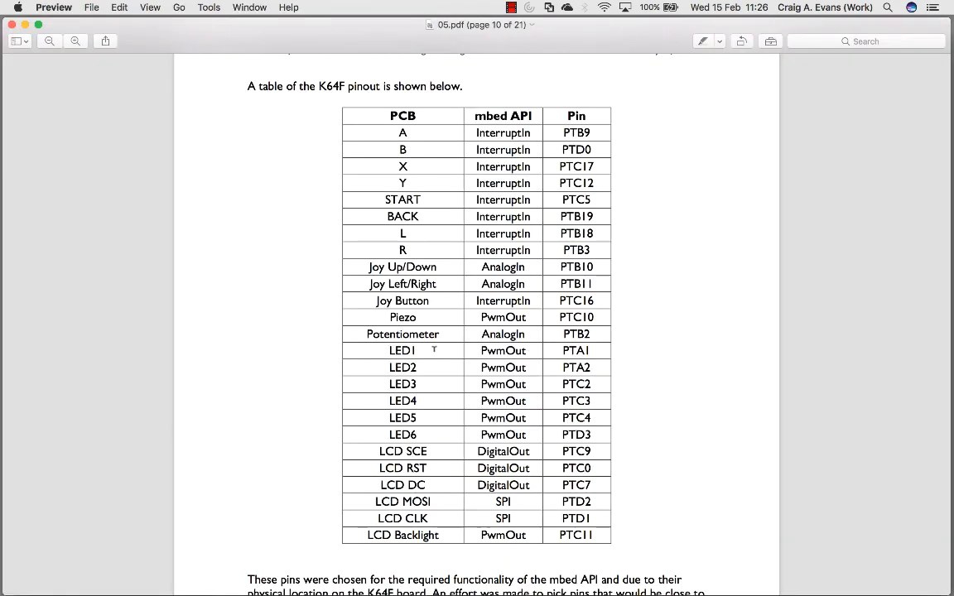
left_click_drag(560, 349, 588, 350)
left_click_drag(374, 348, 581, 351)
left_click(590, 351)
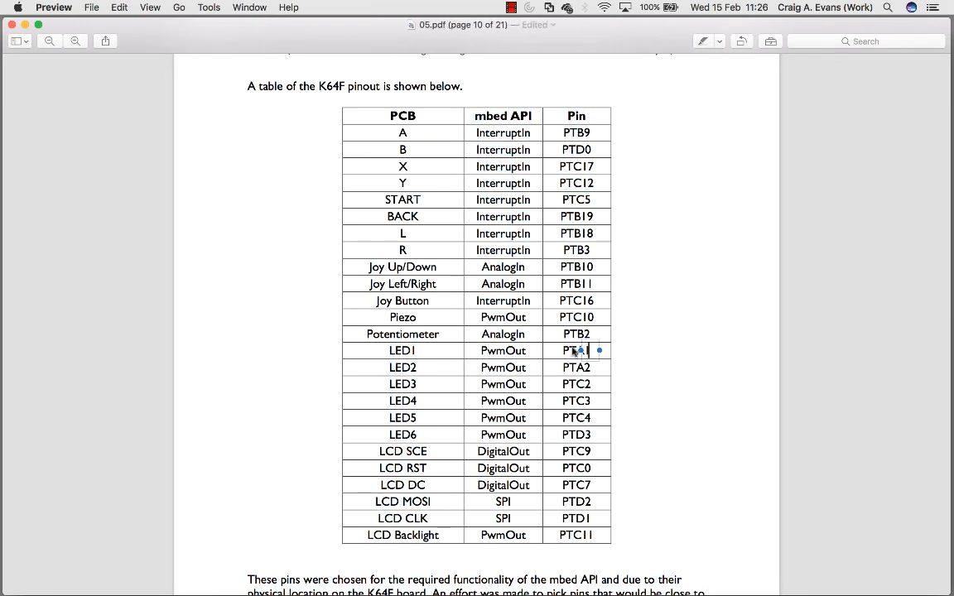
key("super+Tab")
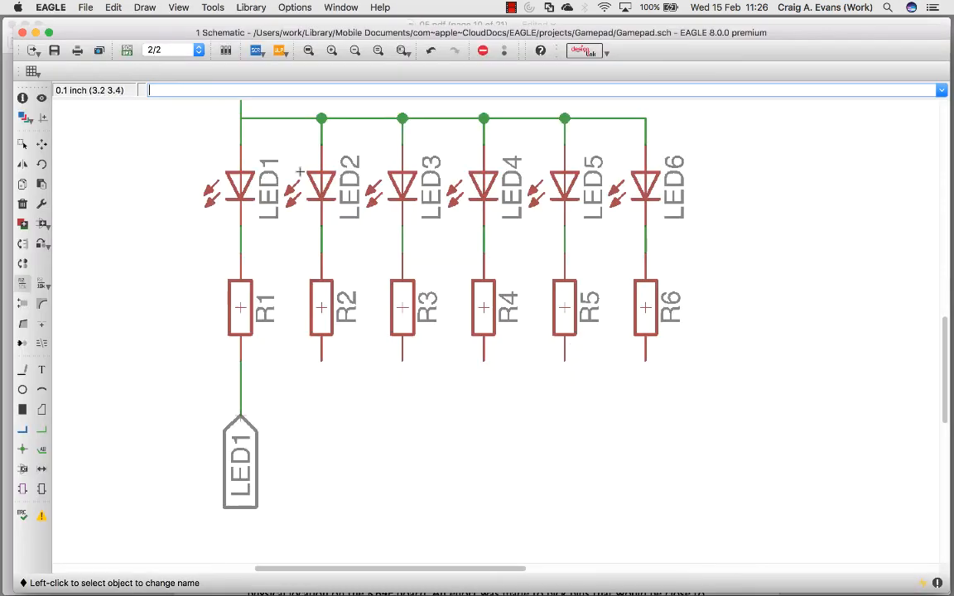
Back in EAGLE, draw a net stub out from the K64F's PTA1 pin on sheet 1 and add a cross-reference label at its end
left_click(162, 51)
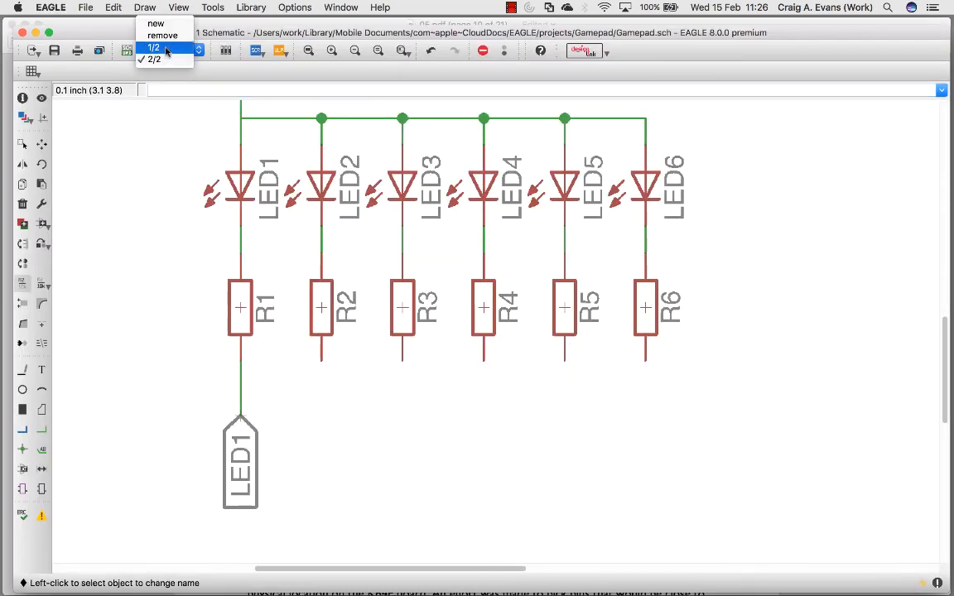
left_click(153, 47)
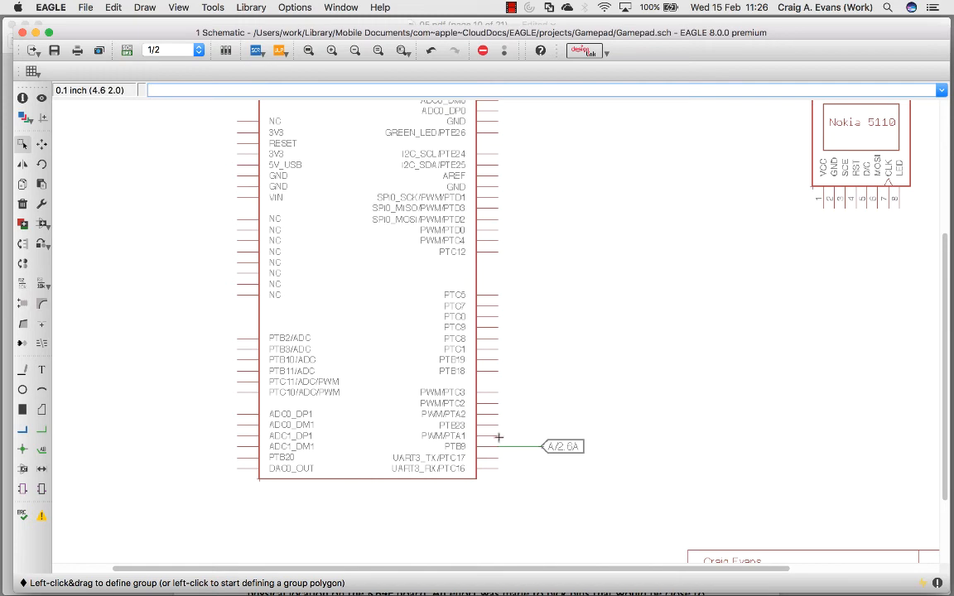
left_click(23, 370)
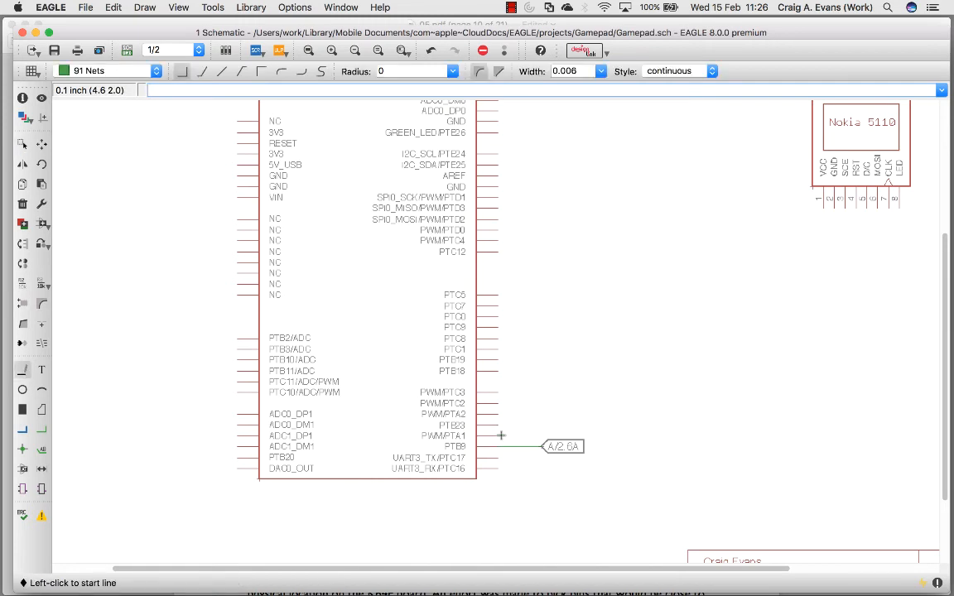
left_click(497, 436)
double_click(593, 435)
left_click(47, 452)
left_click(584, 435)
left_click(598, 436)
Name the PTA1 net LED1 and connect it to the existing net of that name
left_click(23, 283)
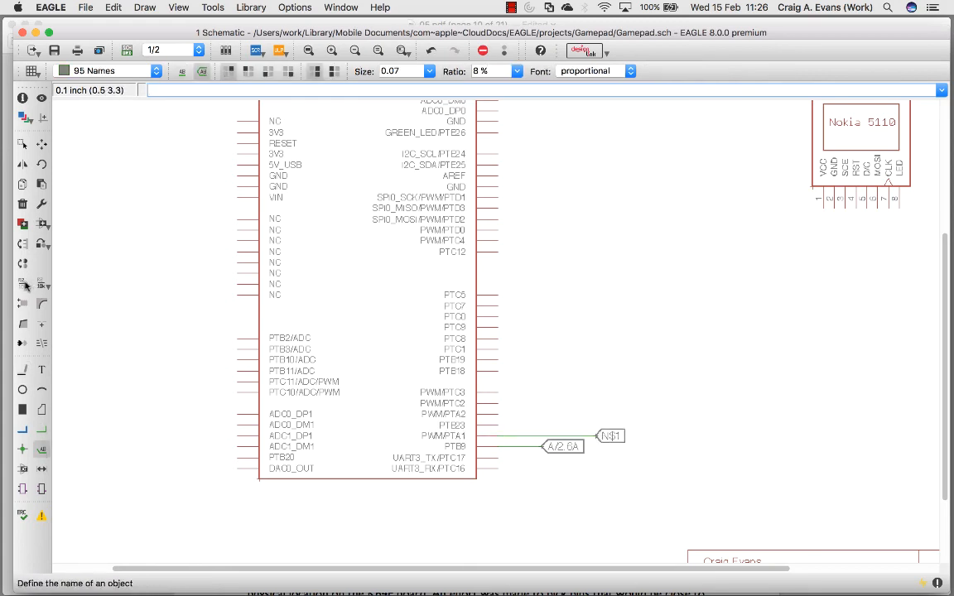
left_click(598, 435)
type("LED1")
key("Return")
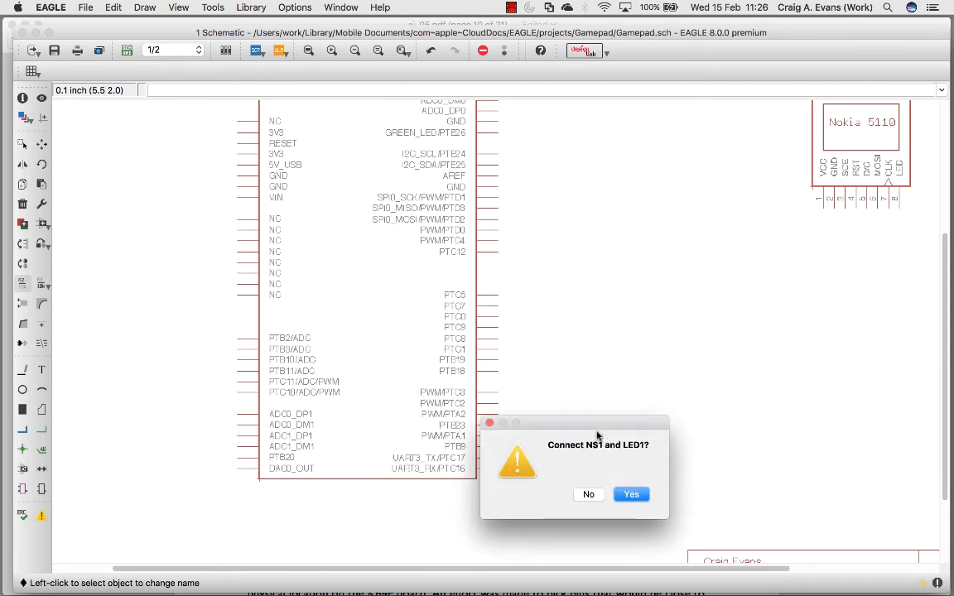
key("Return")
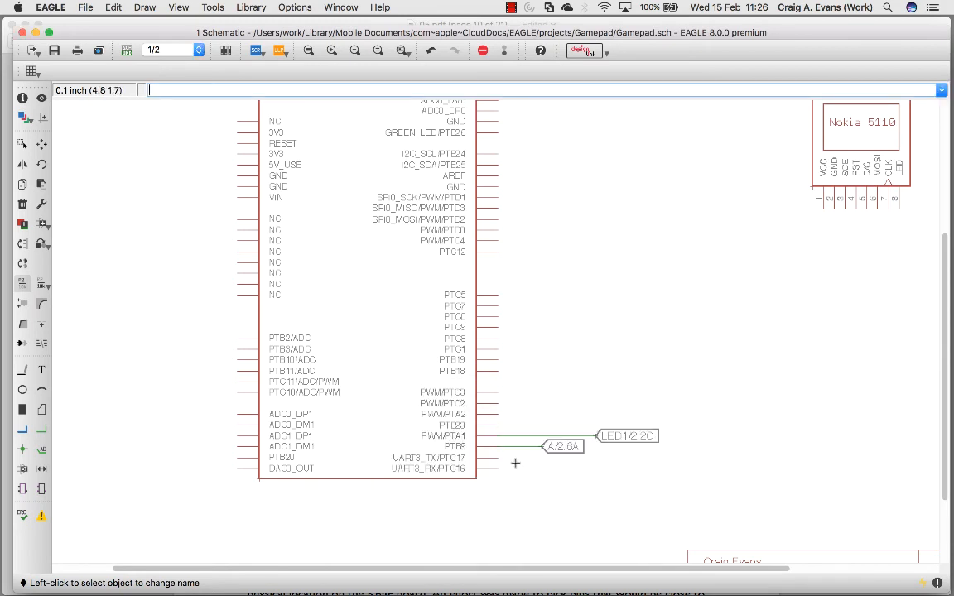
On sheet 2, move the battery symbol into the free area to the left of the LED1 label, above switch S1
left_click(306, 54)
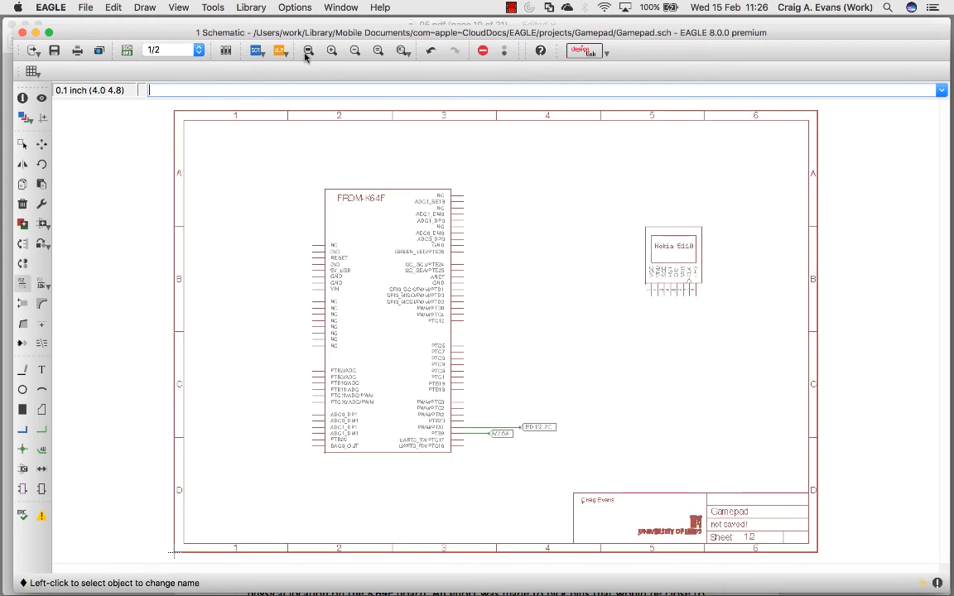
left_click(169, 50)
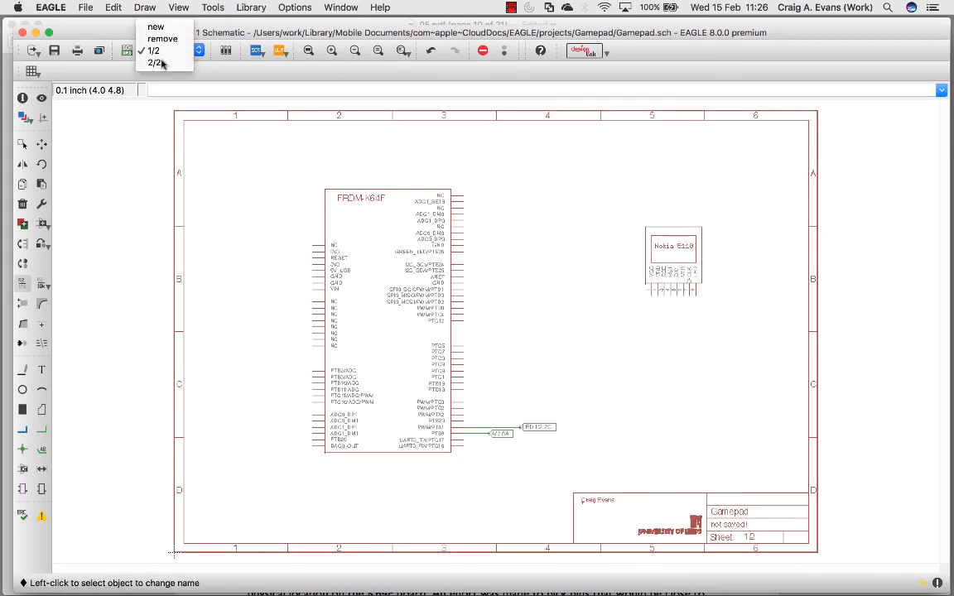
left_click(154, 62)
scroll(349, 294, "down", 5)
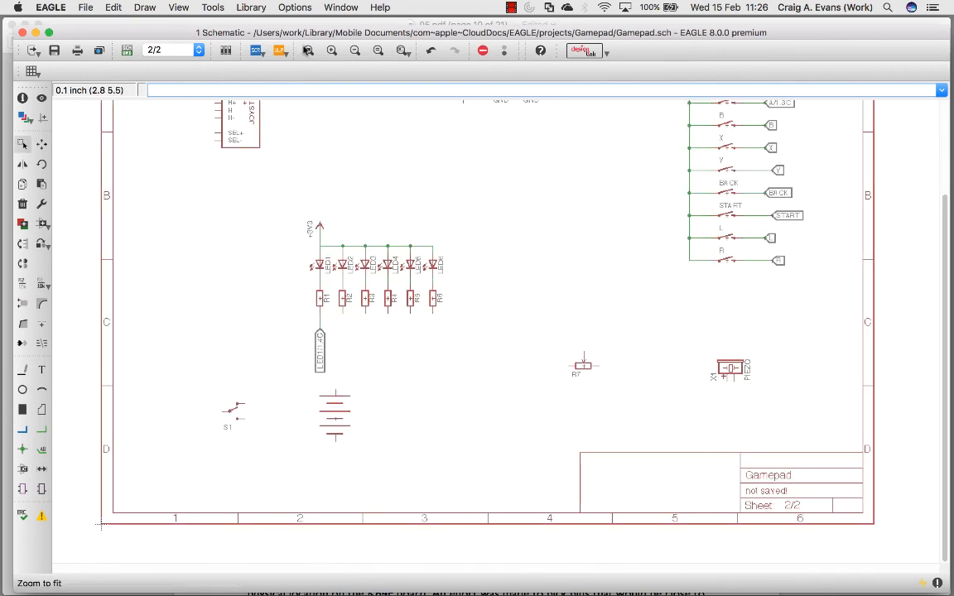
left_click(308, 50)
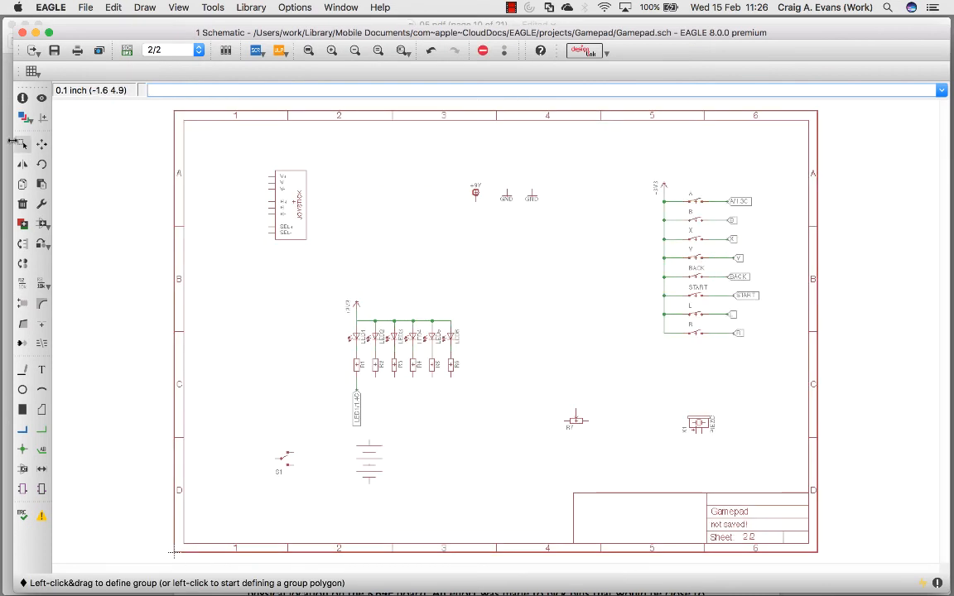
left_click(41, 144)
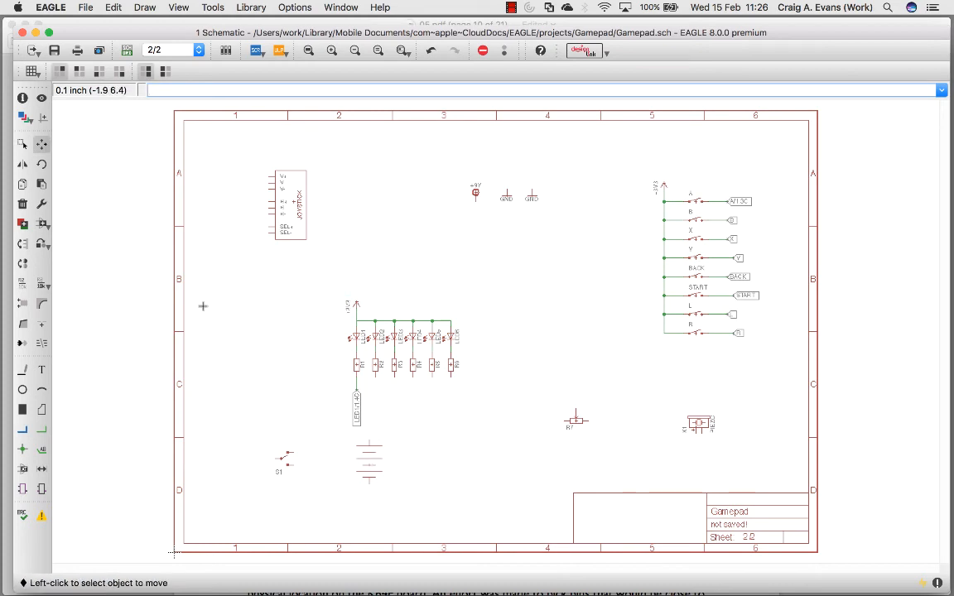
left_click(369, 472)
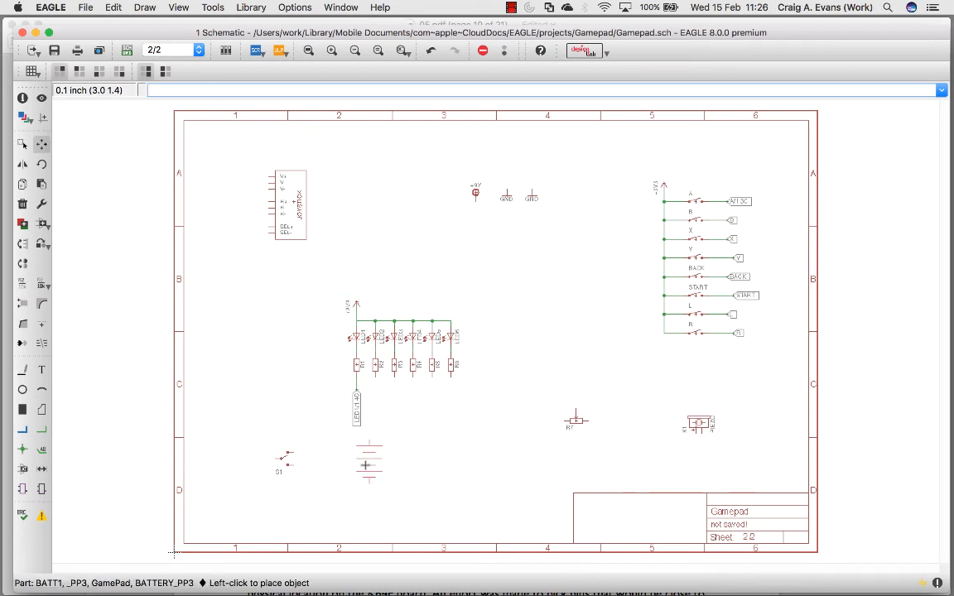
left_click(241, 398)
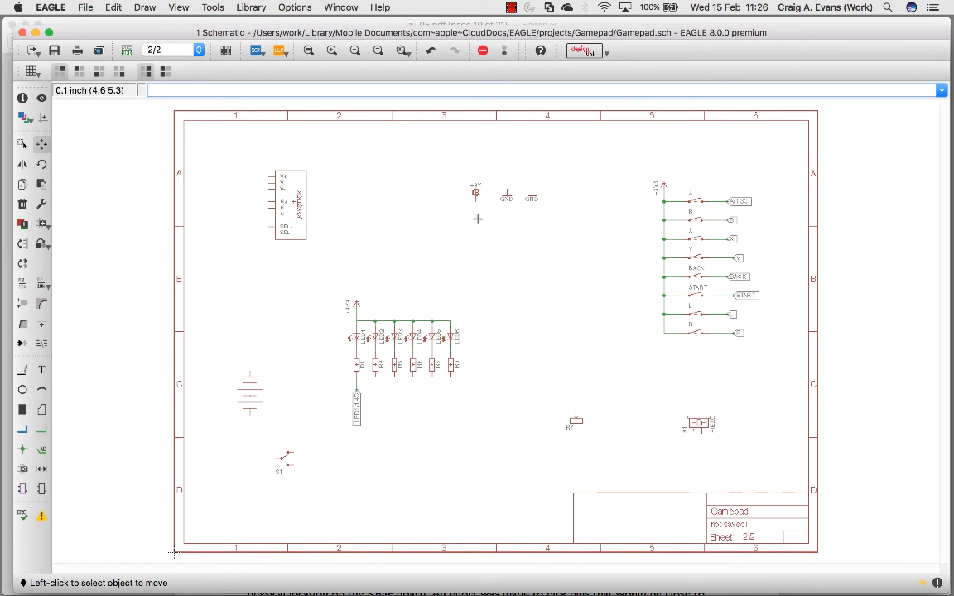
Move a GND symbol directly beneath the battery and wire it to the battery's lower pin
left_click(507, 198)
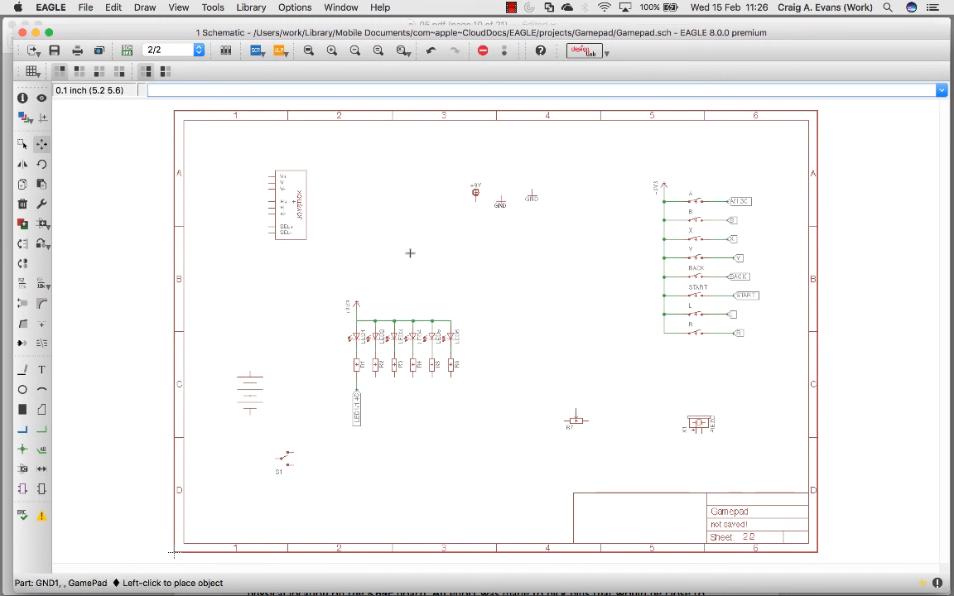
scroll(249, 428, "up", 3)
left_click(248, 427)
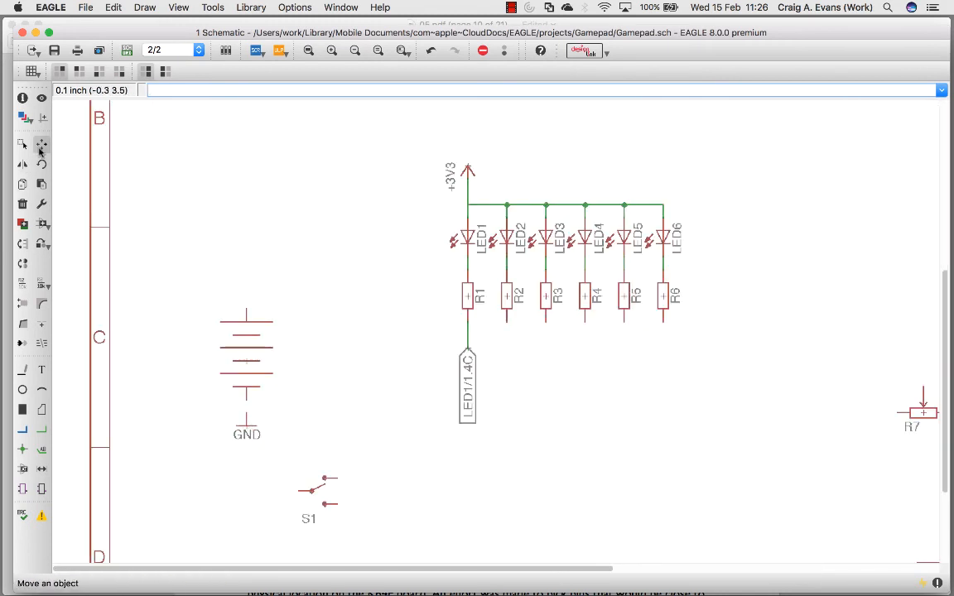
left_click(23, 373)
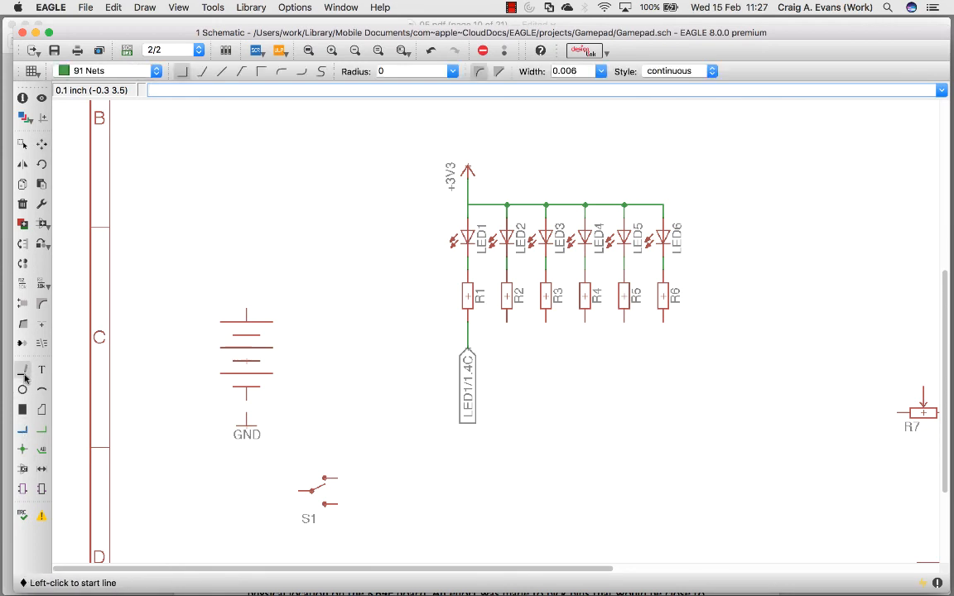
left_click(244, 414)
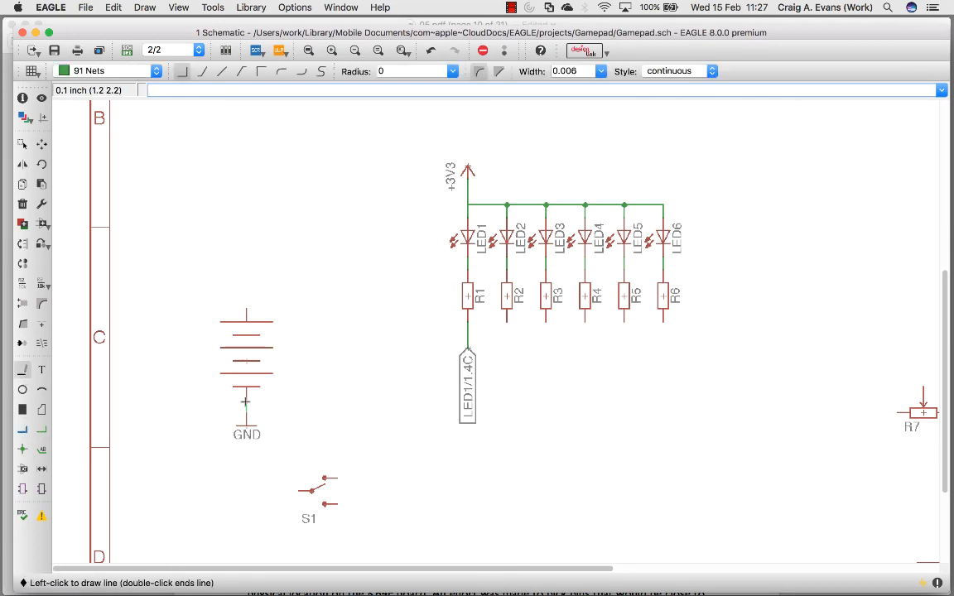
double_click(246, 402)
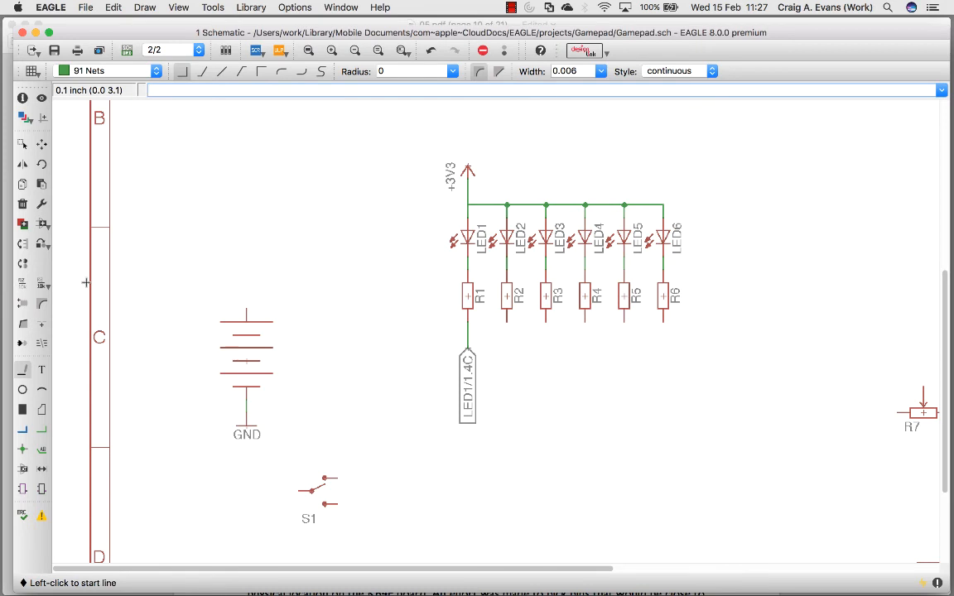
Move switch S1 above the battery, rotated 90 degrees, and wire its common pin to the battery's upper pin
left_click(42, 145)
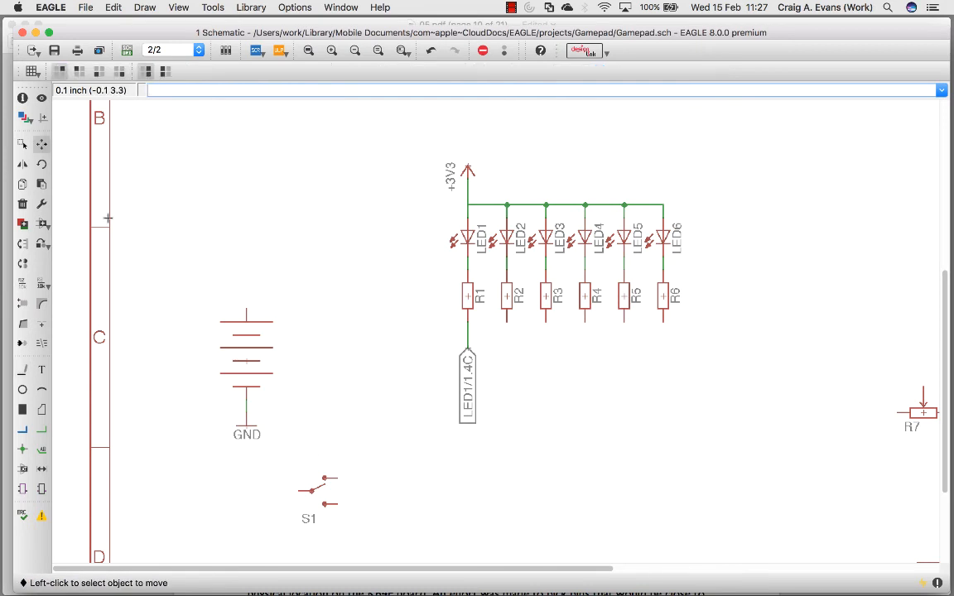
left_click(312, 489)
right_click(308, 281)
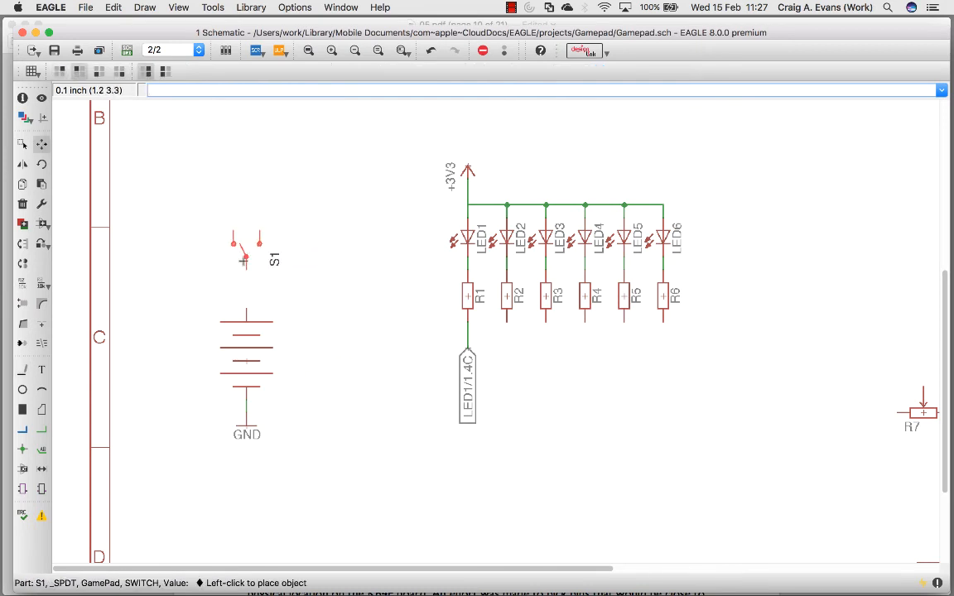
left_click(236, 292)
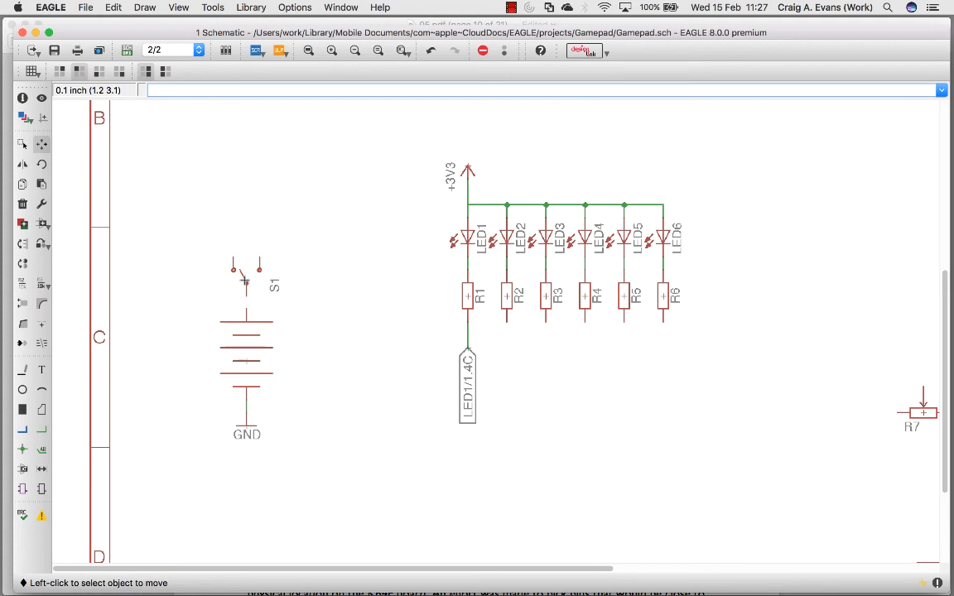
left_click(23, 374)
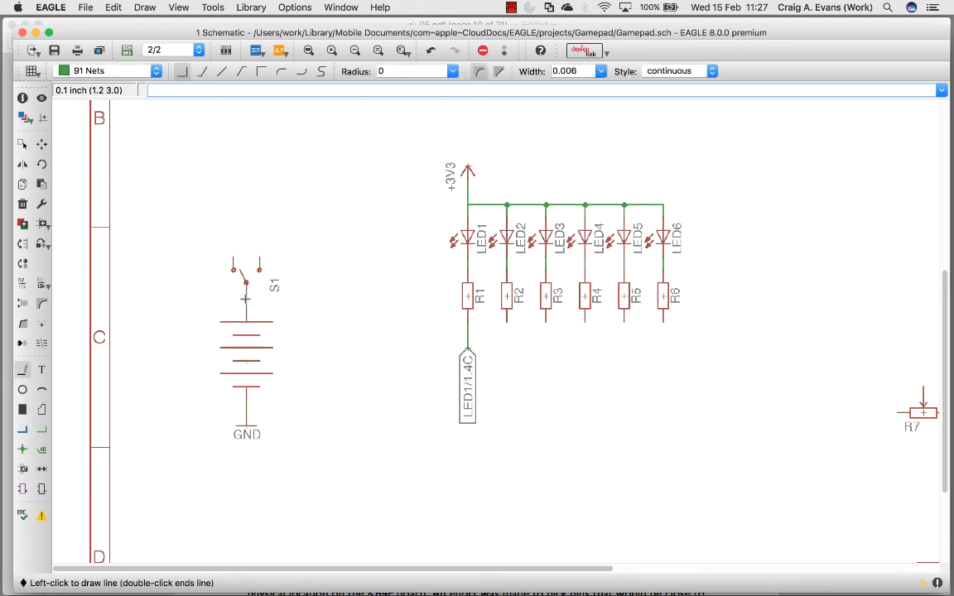
key("Escape")
Move the +9V supply symbol directly above the right-hand contact of switch S1
left_click_drag(946, 325, 944, 257)
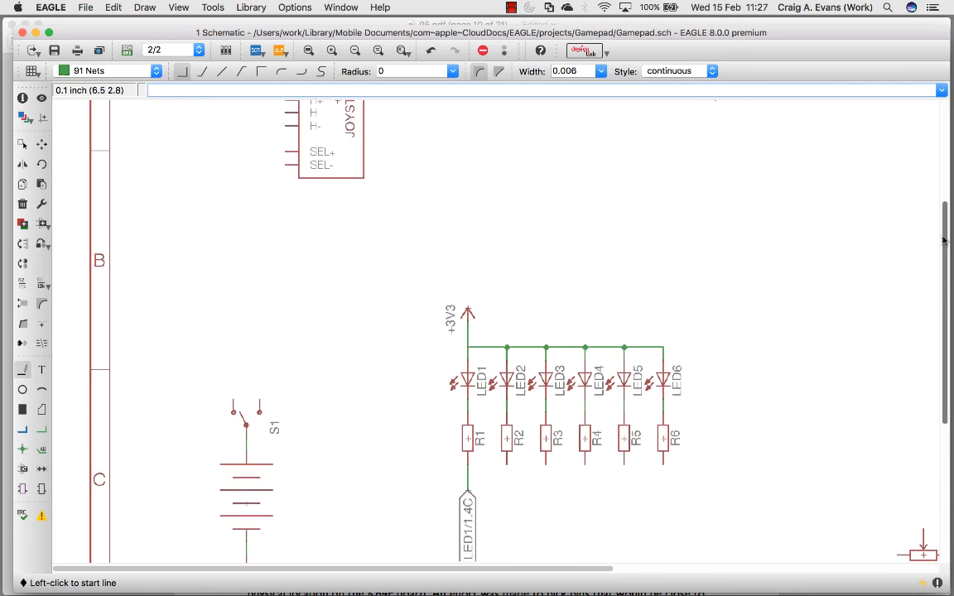
left_click_drag(944, 257, 944, 199)
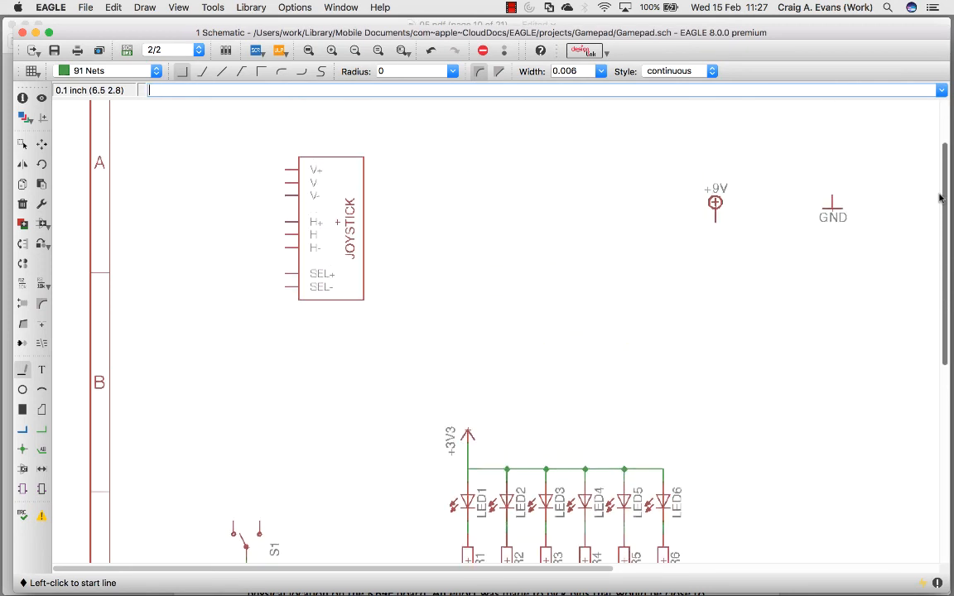
left_click(42, 144)
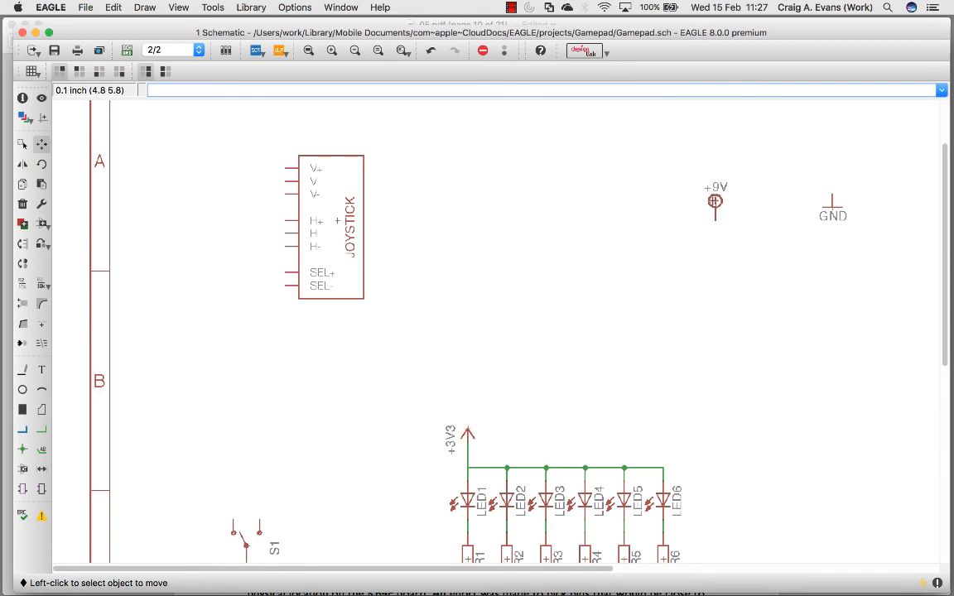
left_click(712, 197)
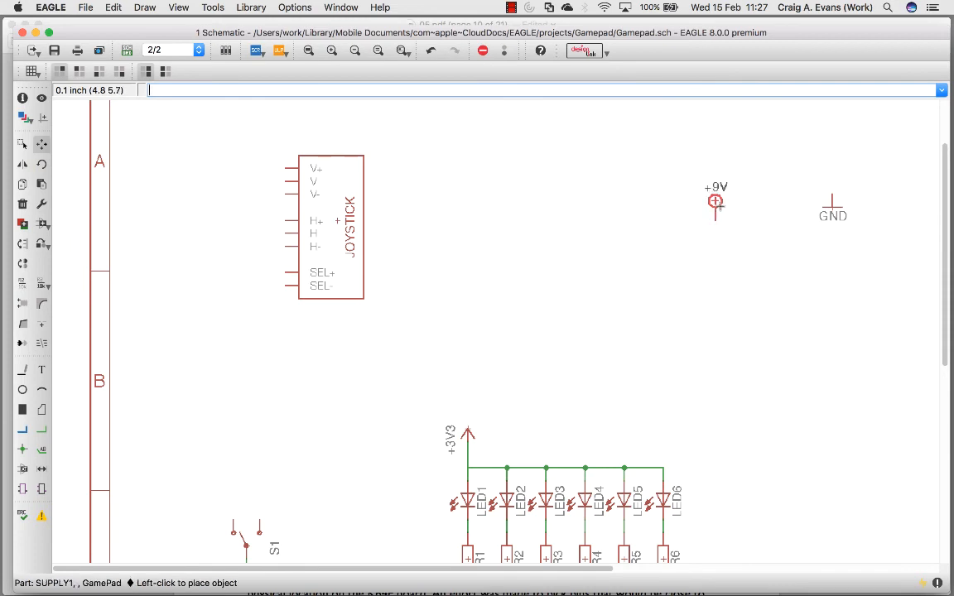
left_click(258, 487)
Wire the right-hand contact of switch S1 up to the +9V supply
scroll(944, 330, "down", 2)
scroll(944, 330, "down", 5)
left_click(23, 372)
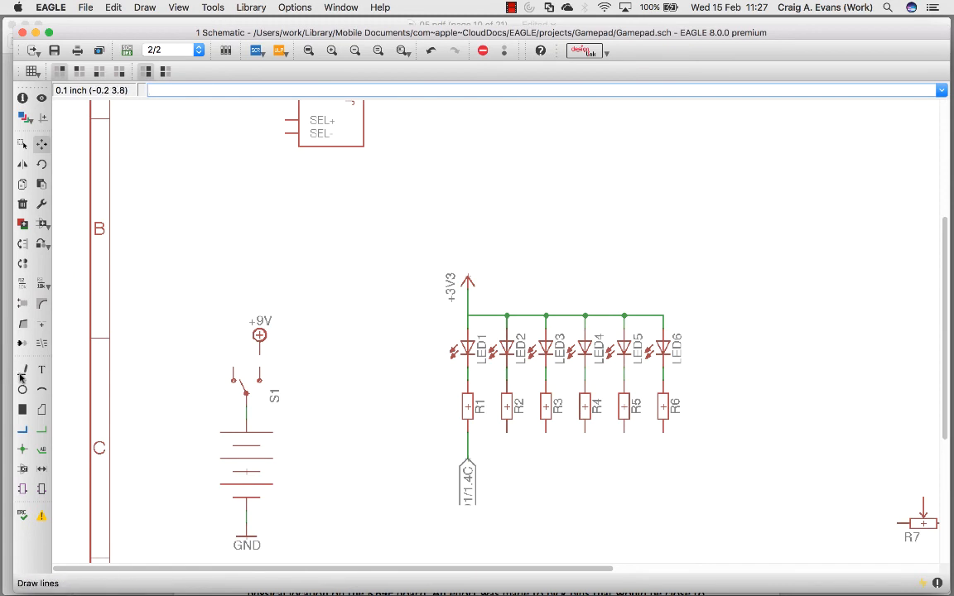
left_click(23, 373)
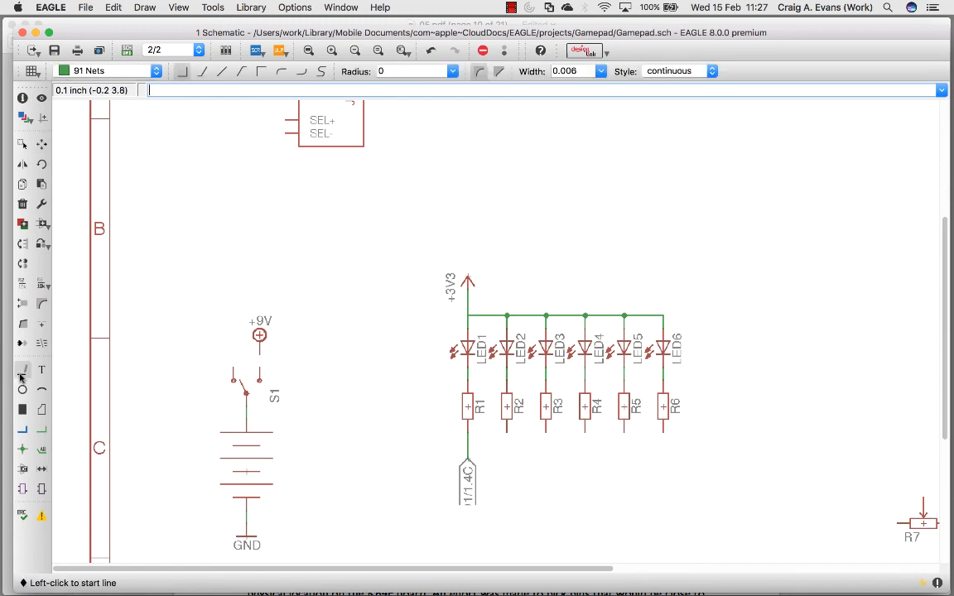
left_click(260, 380)
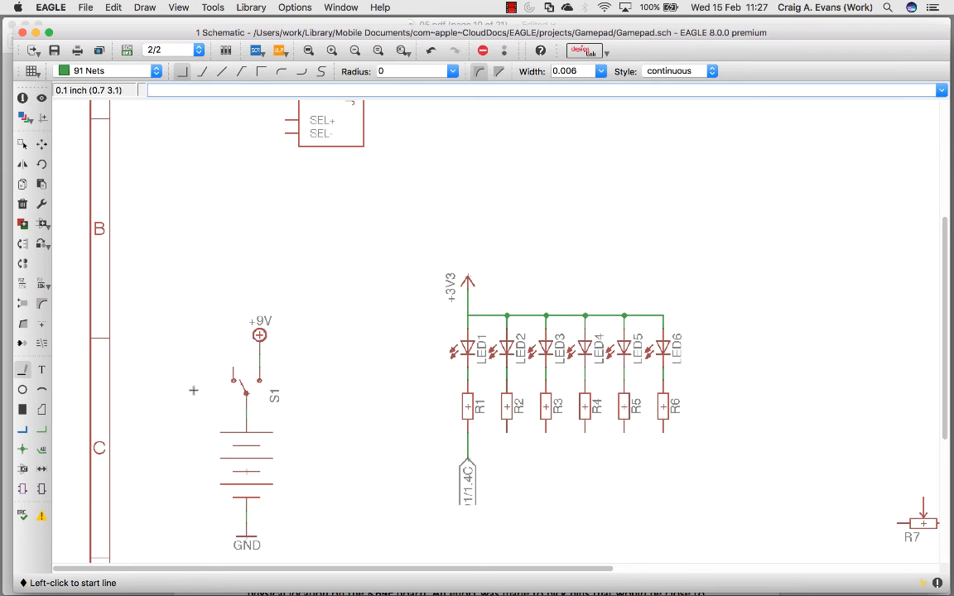
Wire the unused left contact of switch S1 around to its common-pin net and mark the connection with a junction
left_click(234, 367)
left_click(234, 354)
left_click(209, 407)
double_click(245, 407)
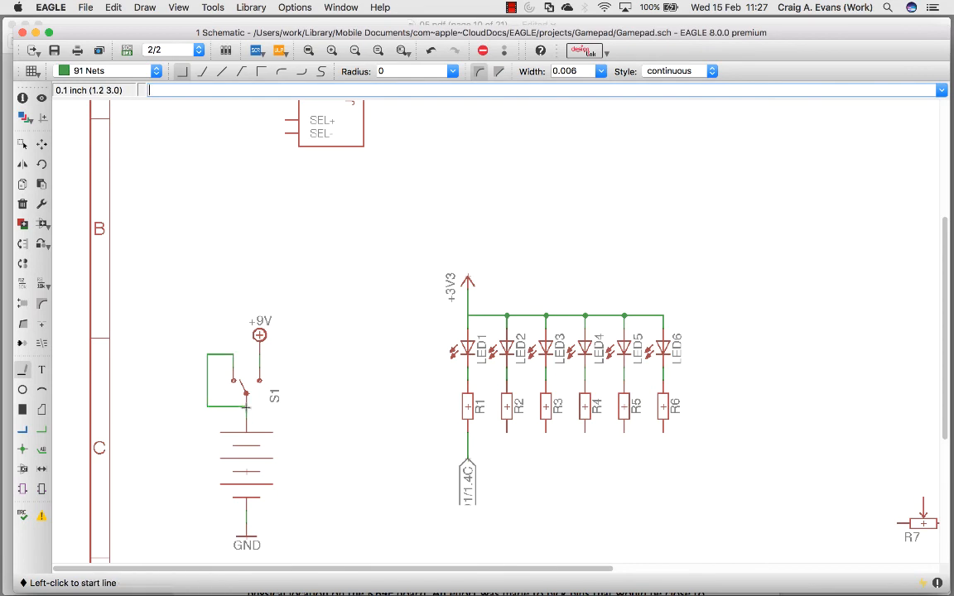
left_click(28, 449)
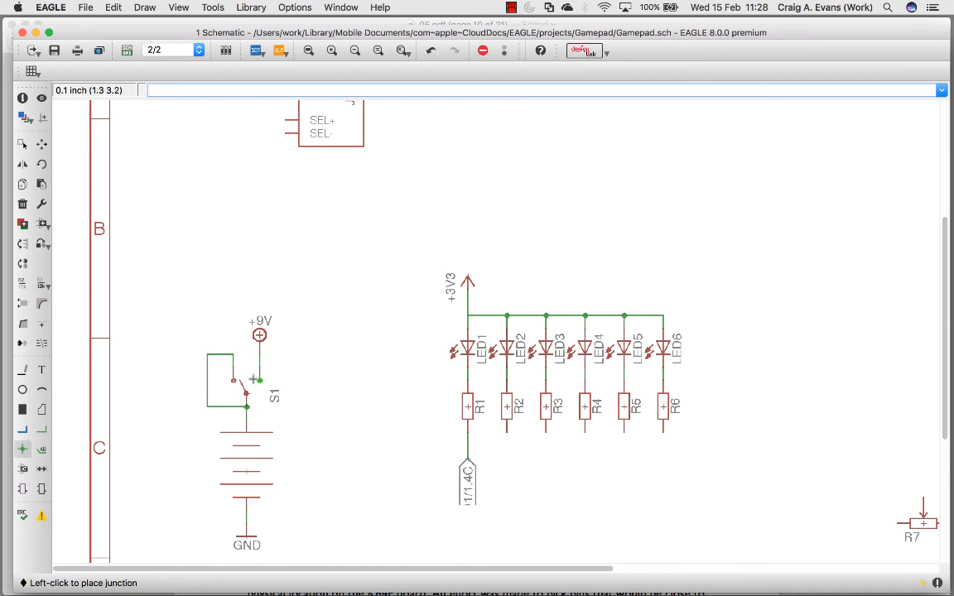
Switch to sheet 1/2 and place a +9V supply symbol from the GamePad library to the left of the K64F's VIN pin
left_click(354, 51)
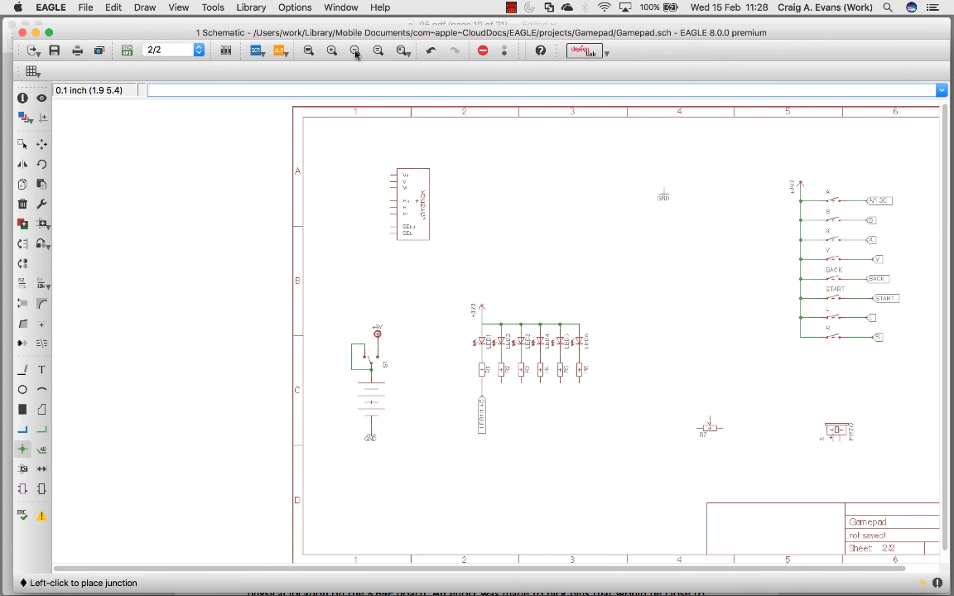
left_click(22, 184)
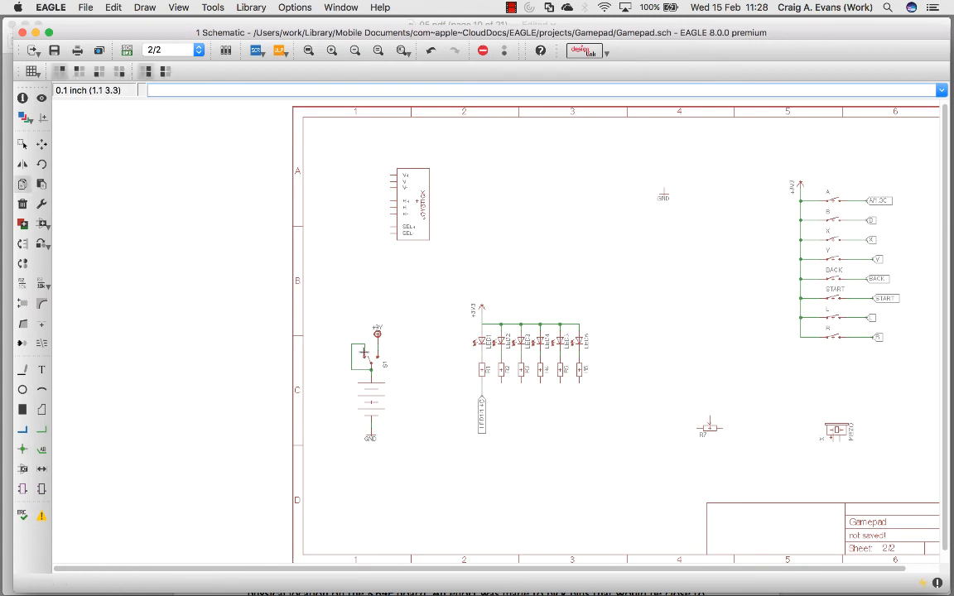
left_click(158, 50)
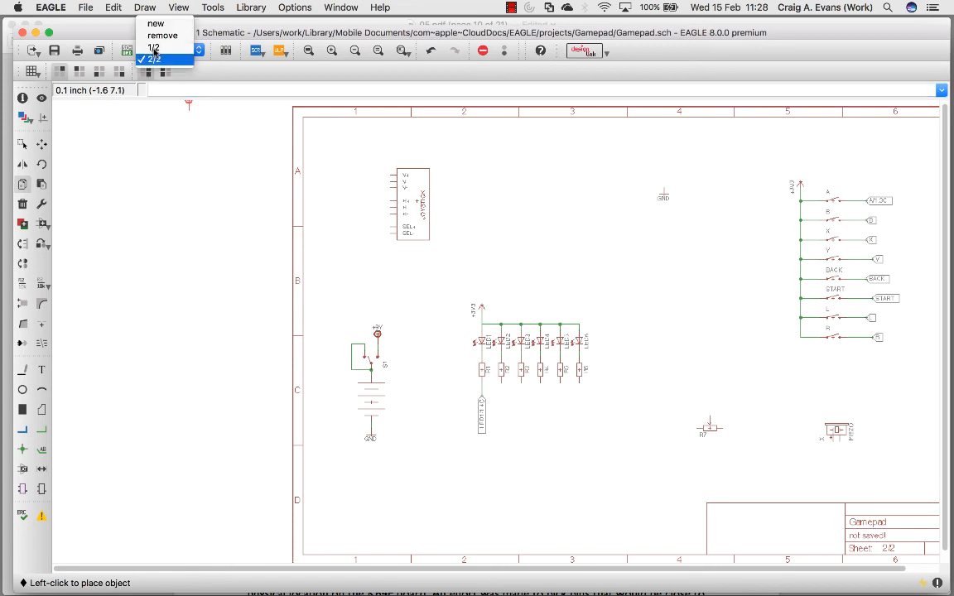
left_click(154, 47)
left_click(23, 144)
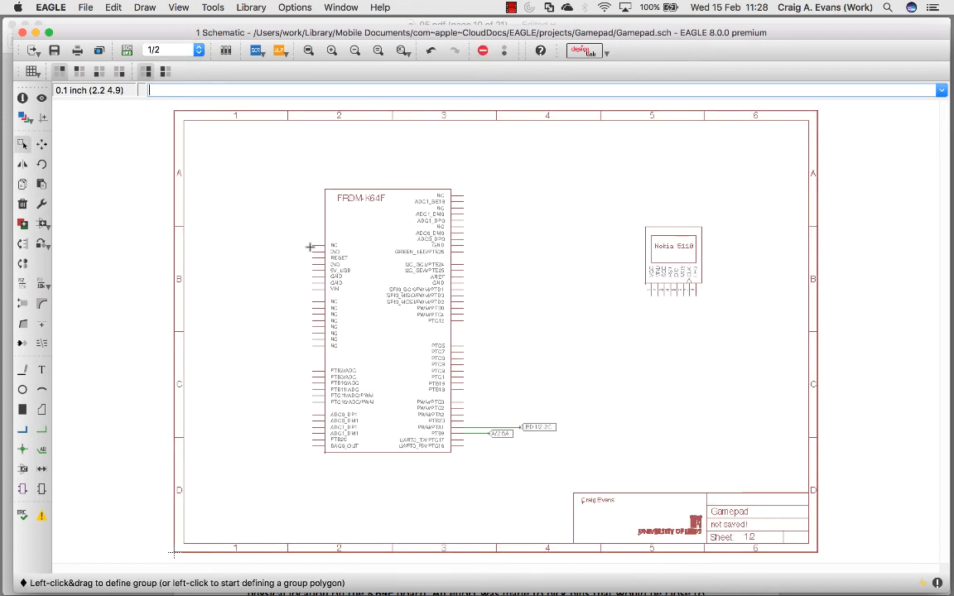
left_click(22, 224)
left_click(53, 121)
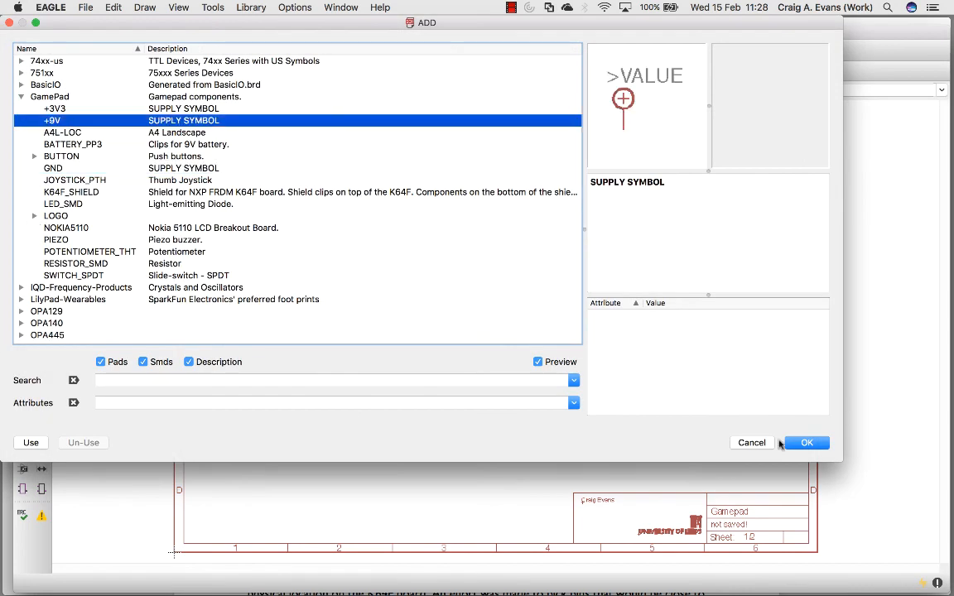
key("Return")
scroll(282, 265, "up", 5)
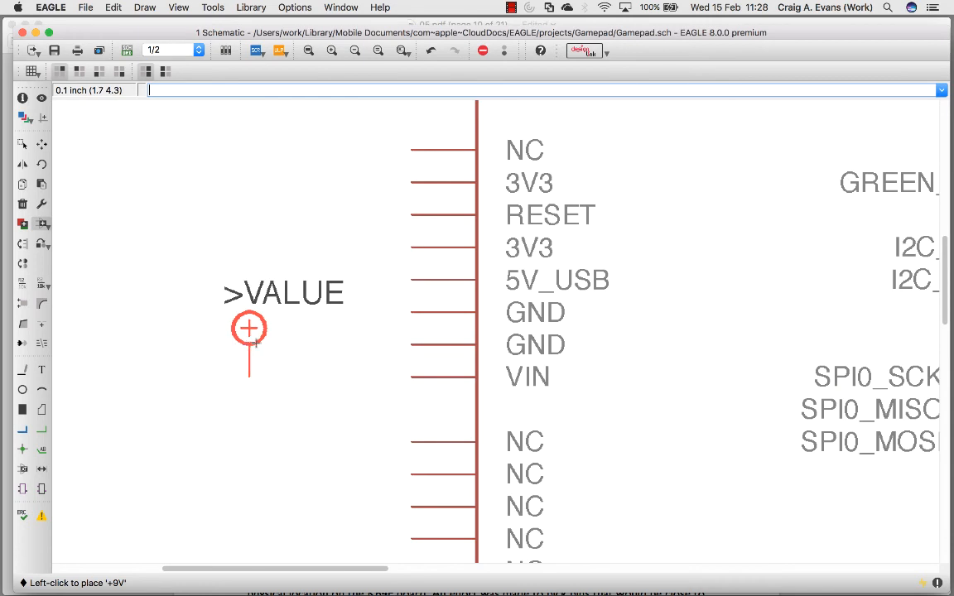
left_click(249, 329)
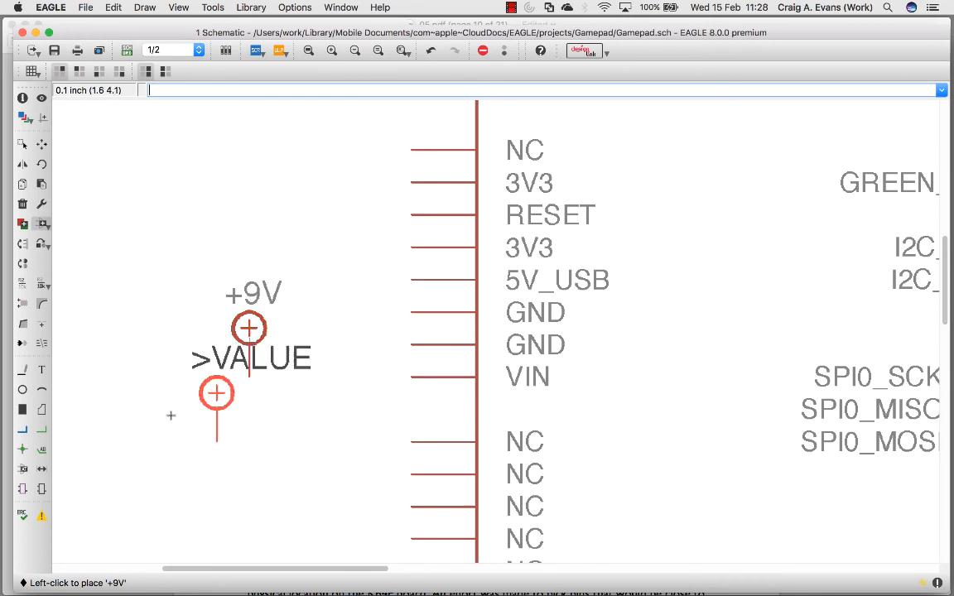
Wire the K64F's VIN pin to the +9V supply symbol
left_click(22, 371)
left_click(411, 376)
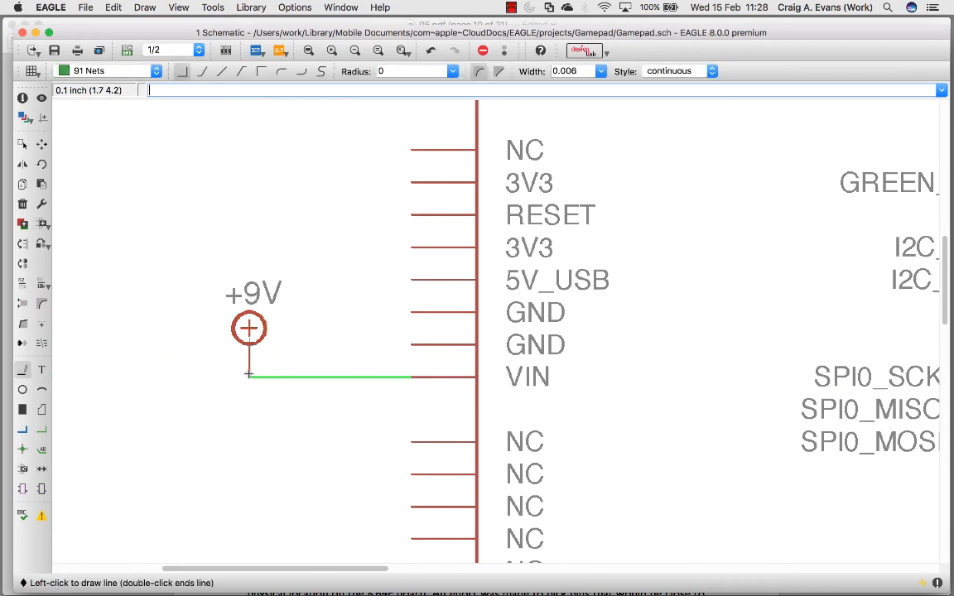
left_click(248, 376)
Add a GND symbol from the GamePad library, rotated to face the K64F's lower left-side GND pin
scroll(217, 333, "down", 5)
scroll(217, 334, "up", 2)
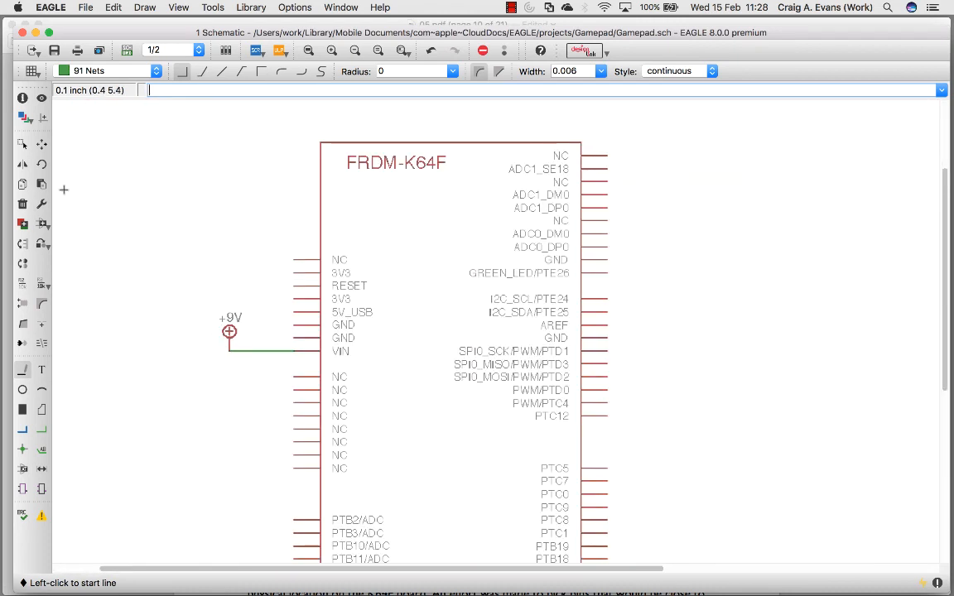
left_click(43, 224)
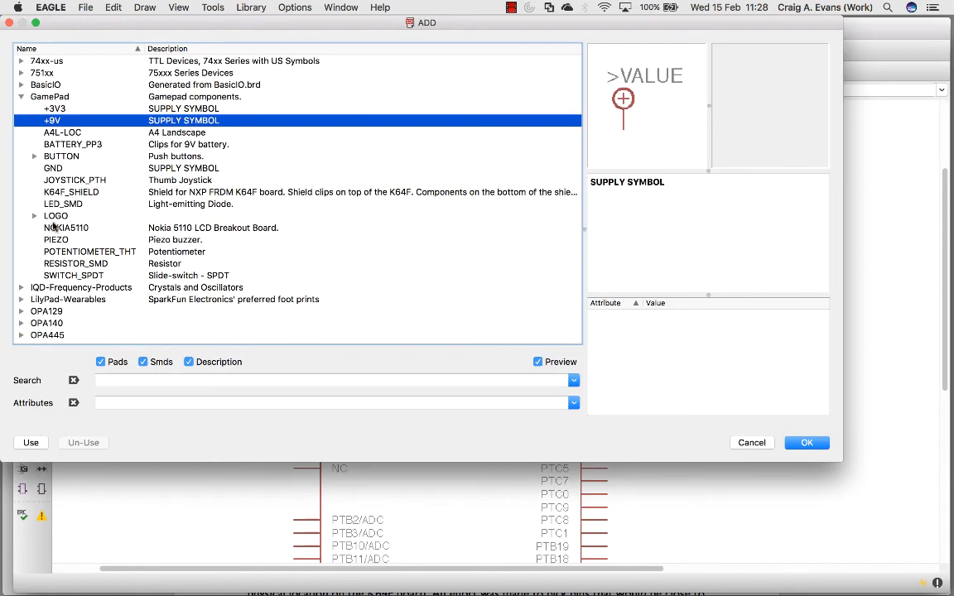
left_click(56, 167)
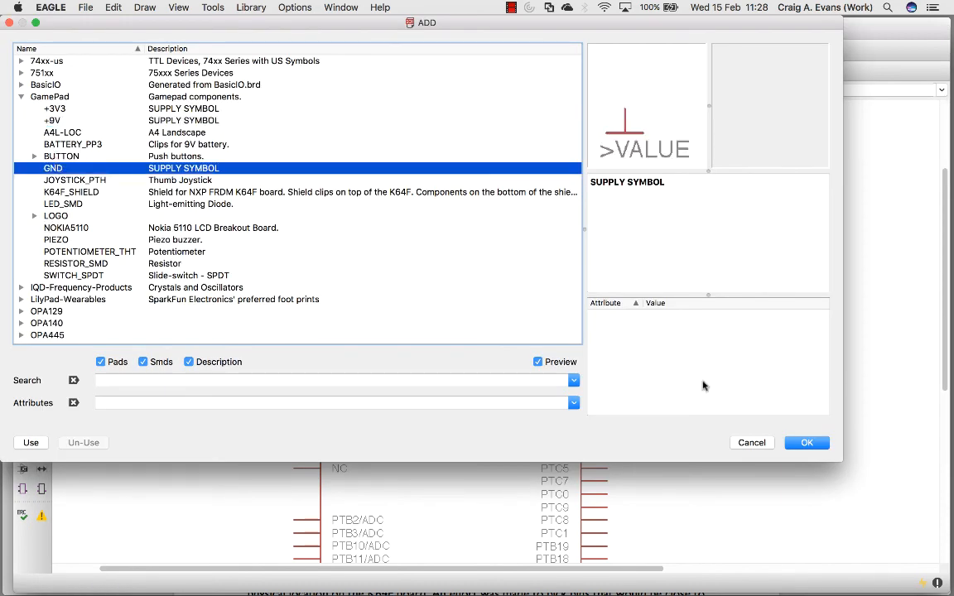
left_click(795, 443)
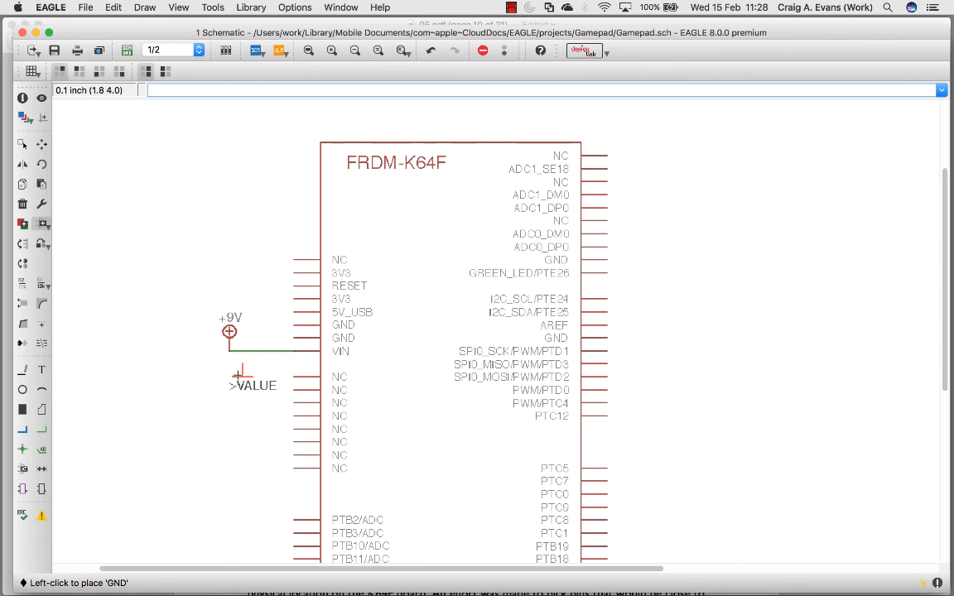
scroll(247, 364, "up", 2)
right_click(263, 377)
left_click(290, 304)
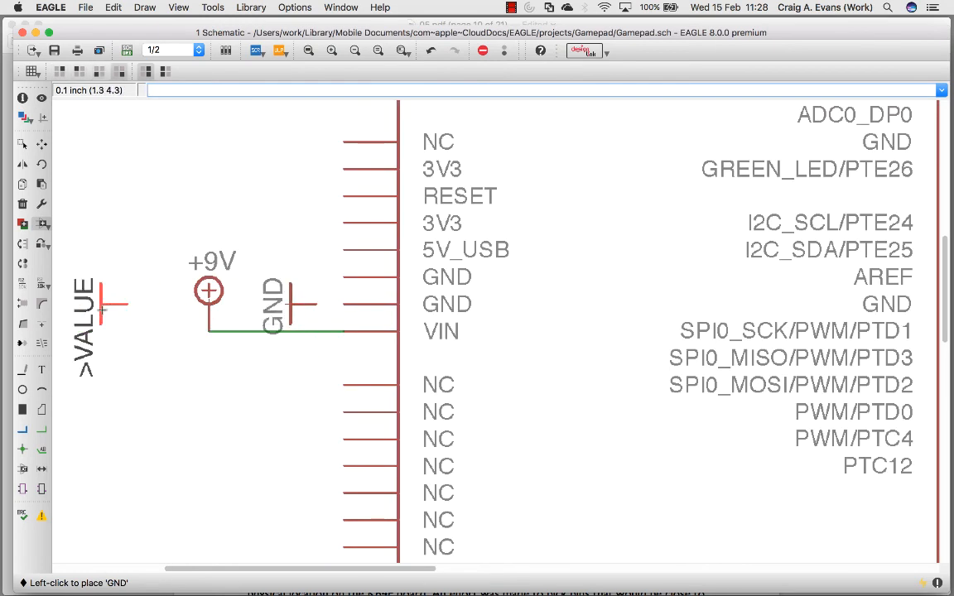
Wire both left-side GND pins of the K64F to the GND symbol and add a junction where they meet
left_click(23, 370)
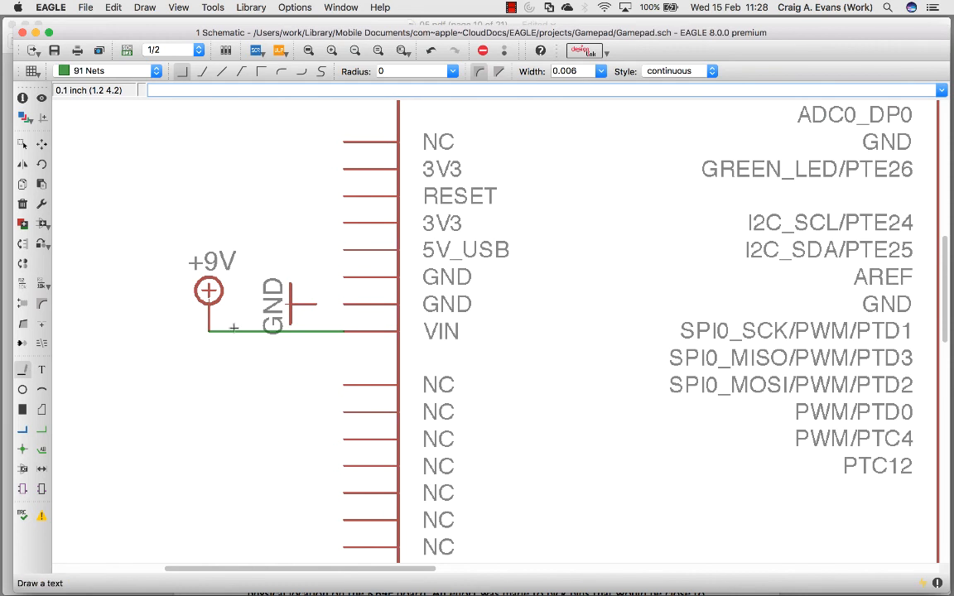
left_click(343, 279)
left_click(318, 304)
left_click(318, 303)
key("Escape")
left_click(22, 449)
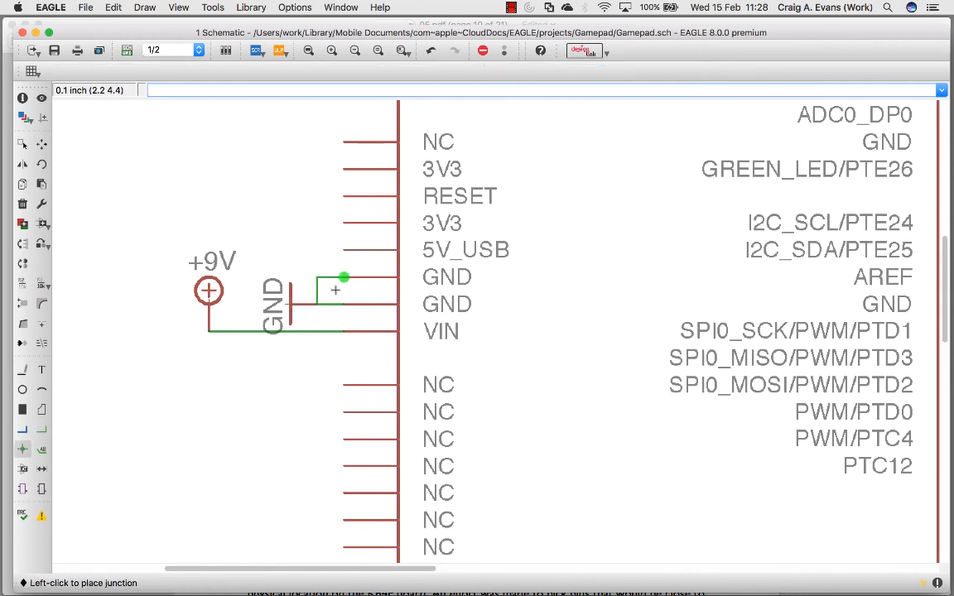
scroll(294, 384, "up", 2)
scroll(294, 383, "down", 5)
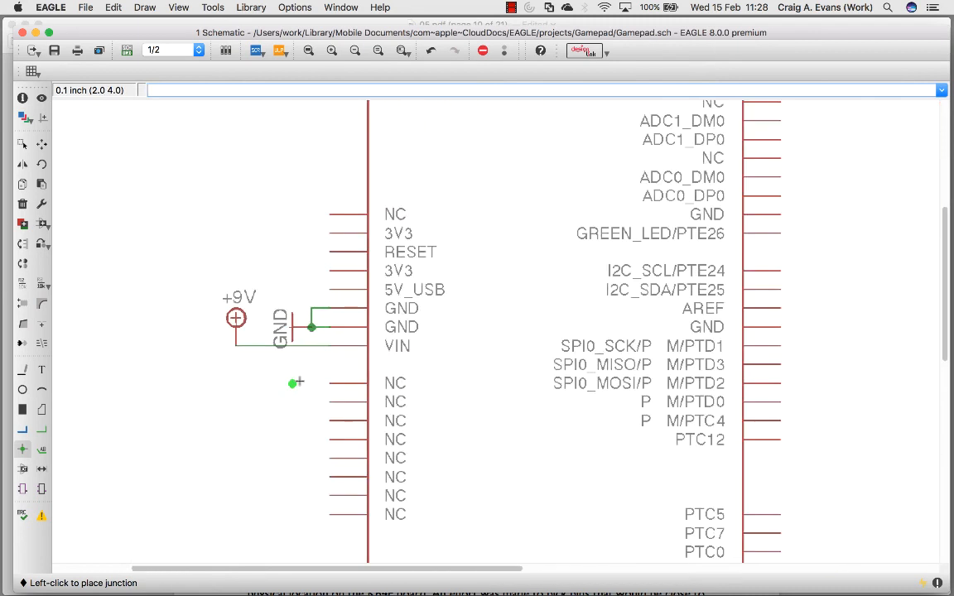
Copy the GND symbol, turned to face the K64F's upper right-side GND pin, attach it and pull it outward to form a short net
scroll(296, 382, "up", 2)
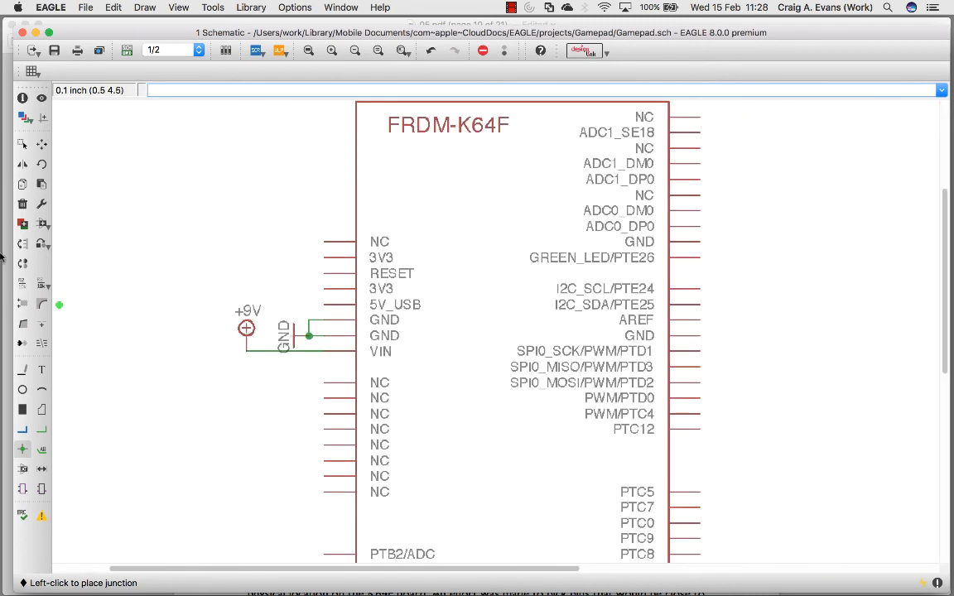
left_click(23, 184)
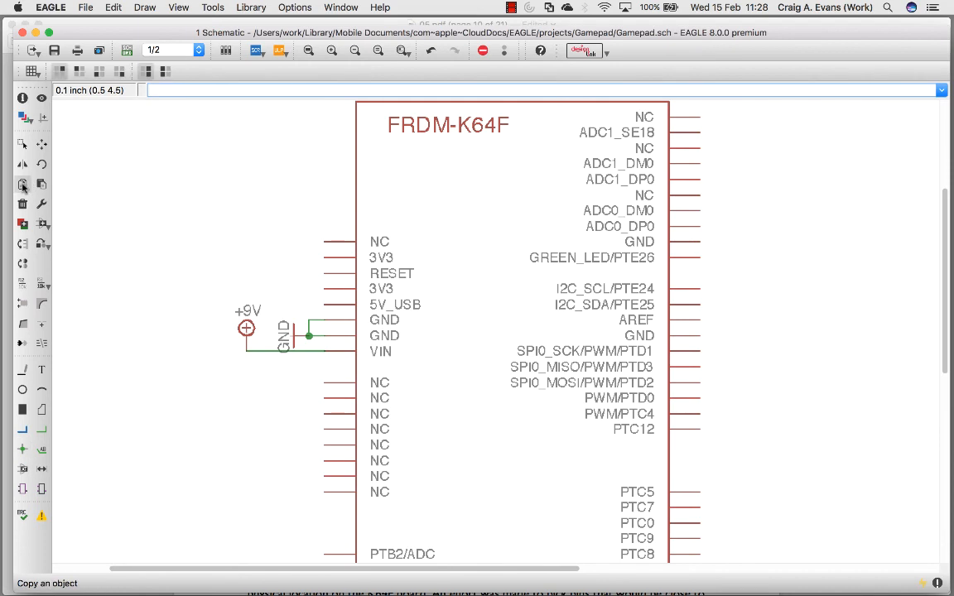
left_click(290, 335)
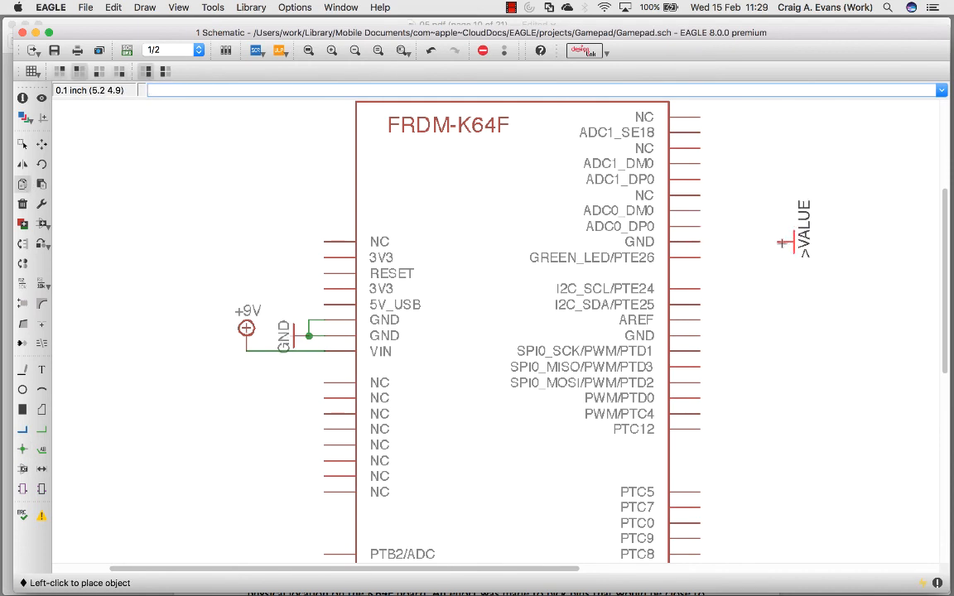
left_click(727, 241)
left_click(42, 143)
left_click(717, 241)
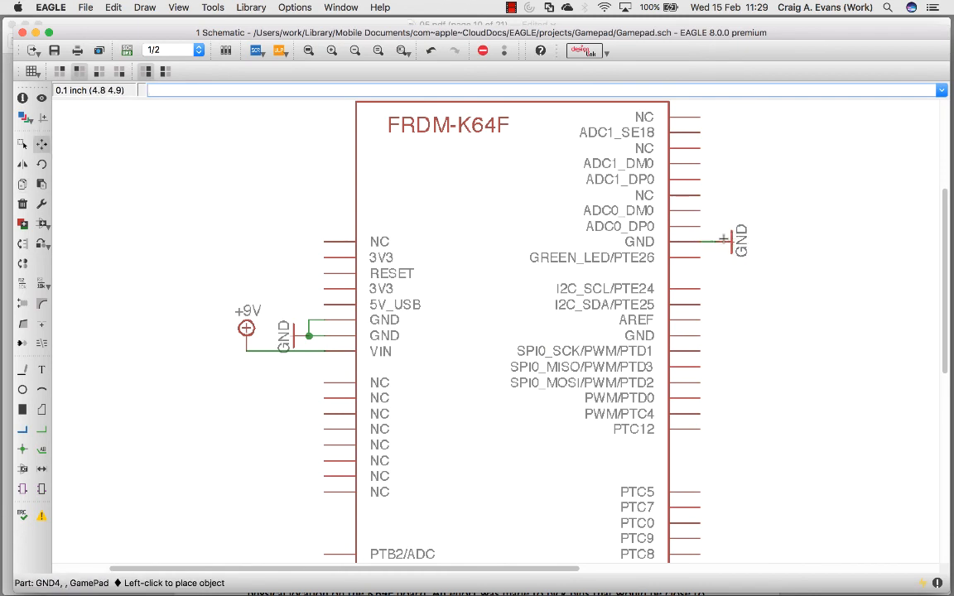
left_click(732, 241)
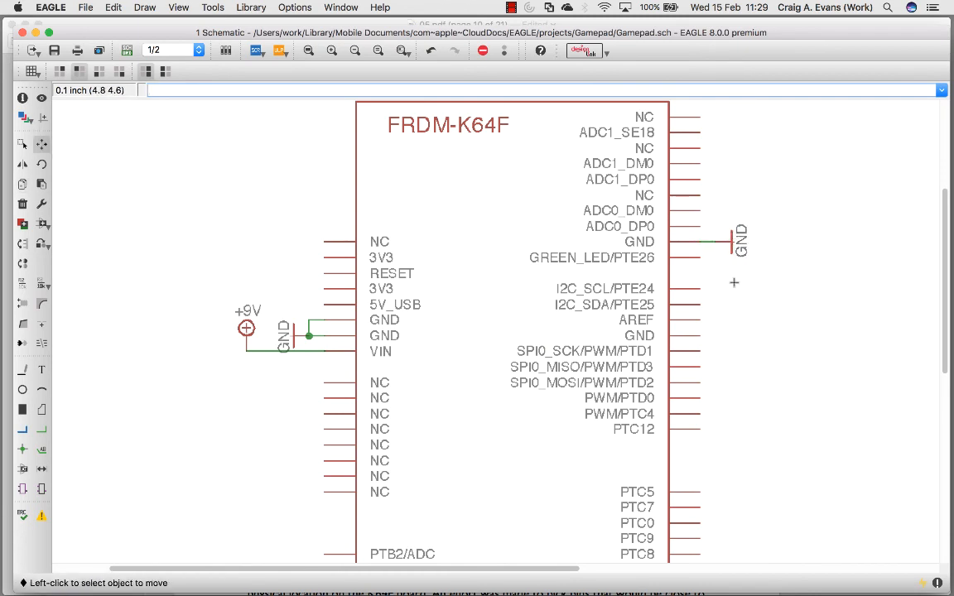
Copy the GND symbol to the K64F's lower right-side GND pin and move it outward in line with the copy above
left_click(23, 183)
left_click(732, 241)
left_click(732, 331)
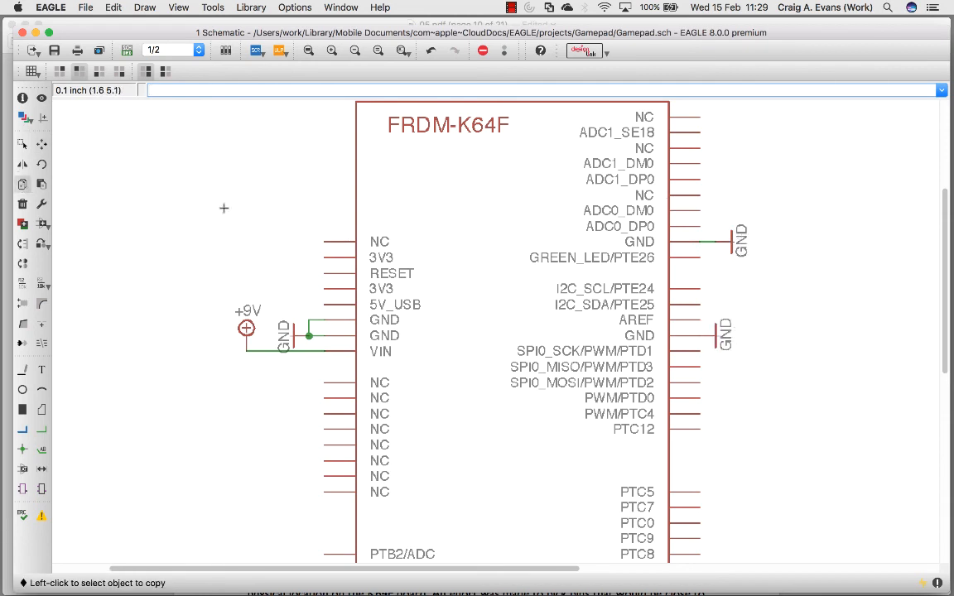
left_click(41, 145)
left_click(717, 335)
left_click(732, 335)
Add a +3V3 supply symbol from the GamePad library to the left of the K64F, above its left-side 3V3 pins
left_click_drag(944, 284, 937, 254)
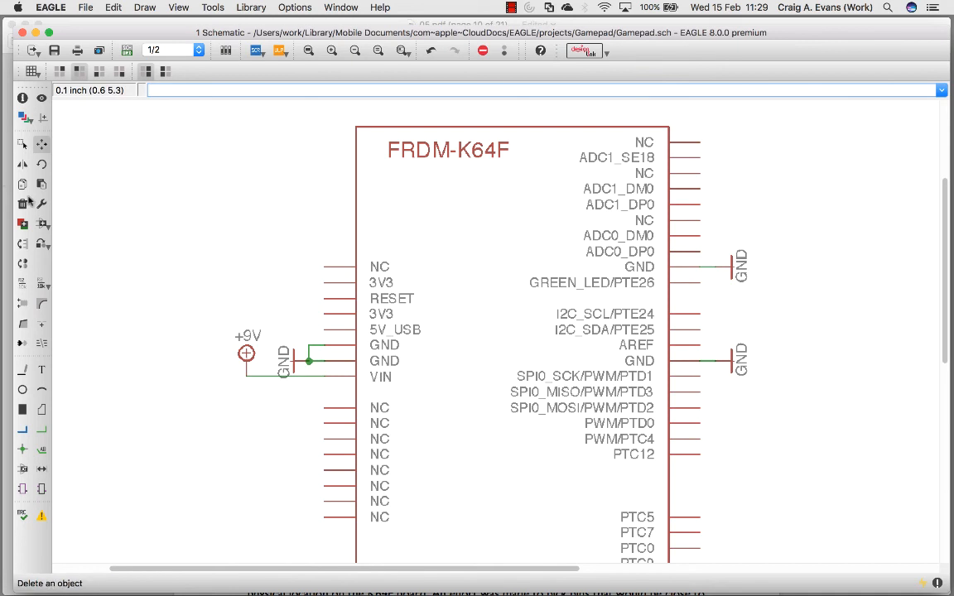
left_click(42, 244)
left_click(751, 442)
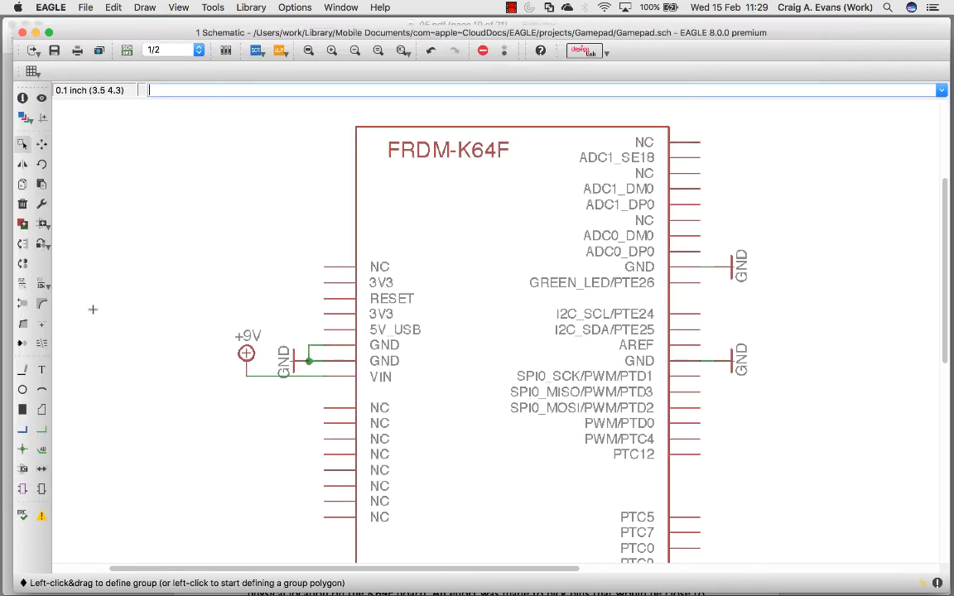
left_click(50, 156)
left_click(56, 109)
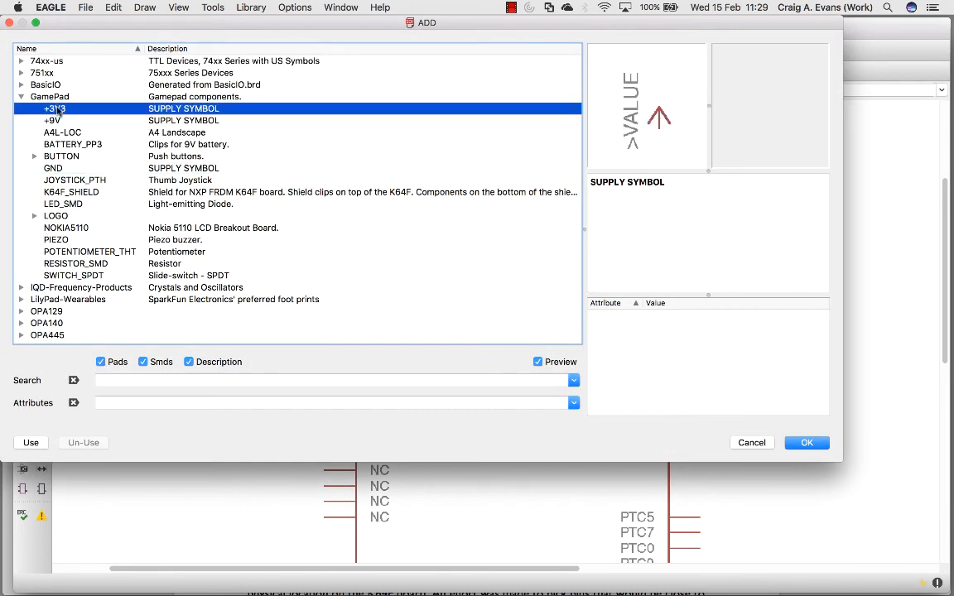
left_click(800, 440)
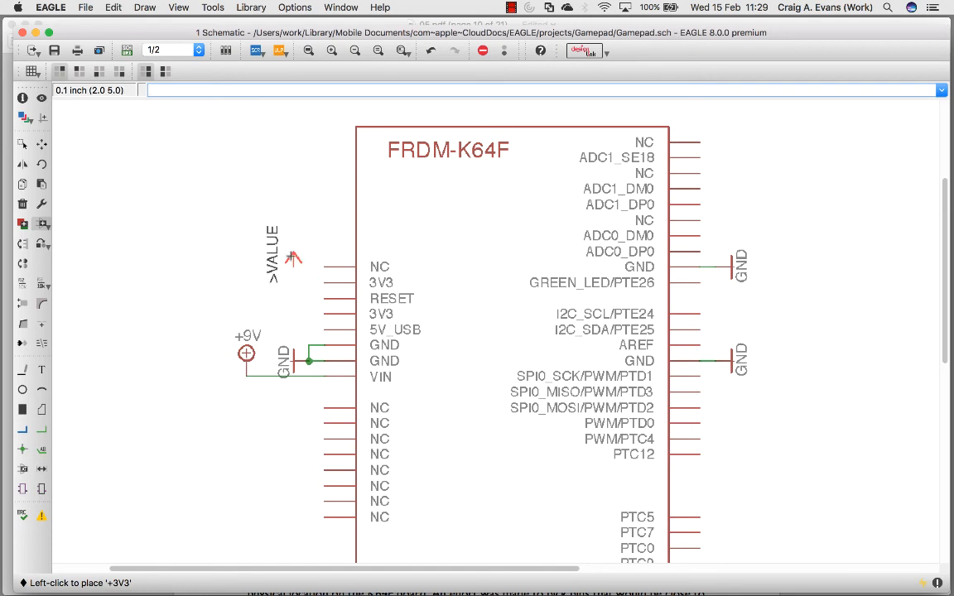
left_click(291, 241)
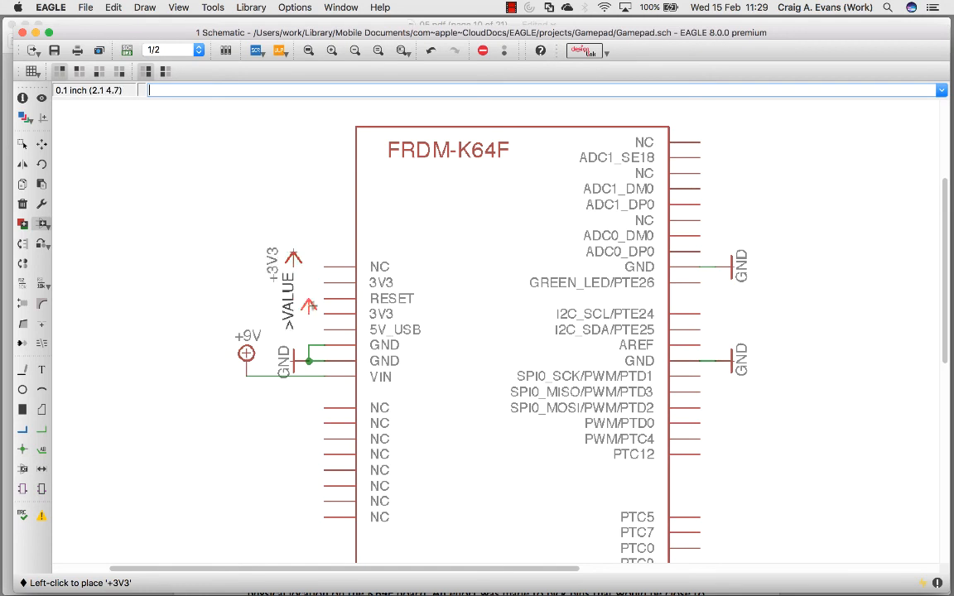
Wire both 3V3 pins of the K64F to the +3V3 symbol and add a junction where the two nets meet
left_click(23, 370)
left_click(323, 313)
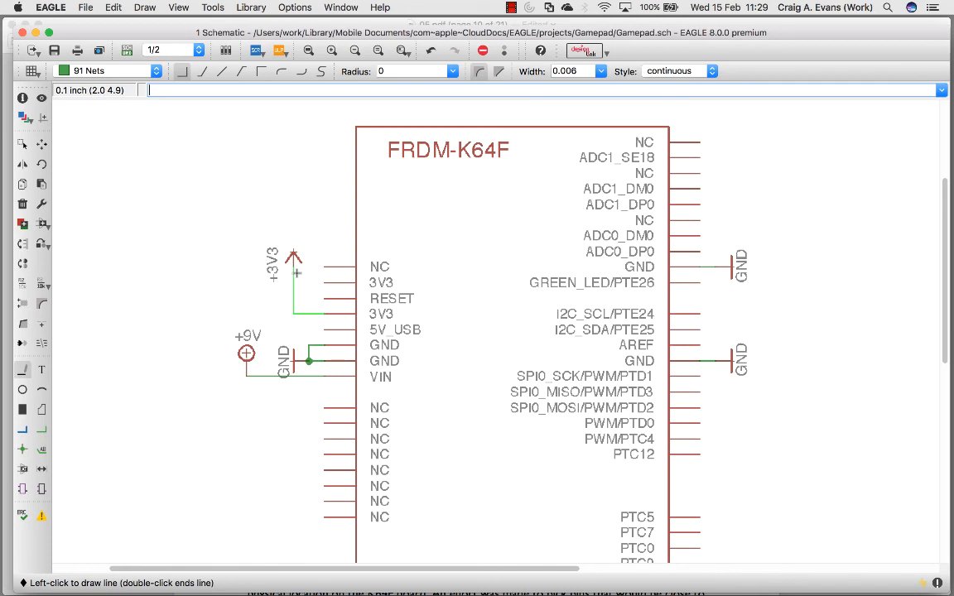
left_click(294, 266)
left_click(323, 283)
left_click(294, 282)
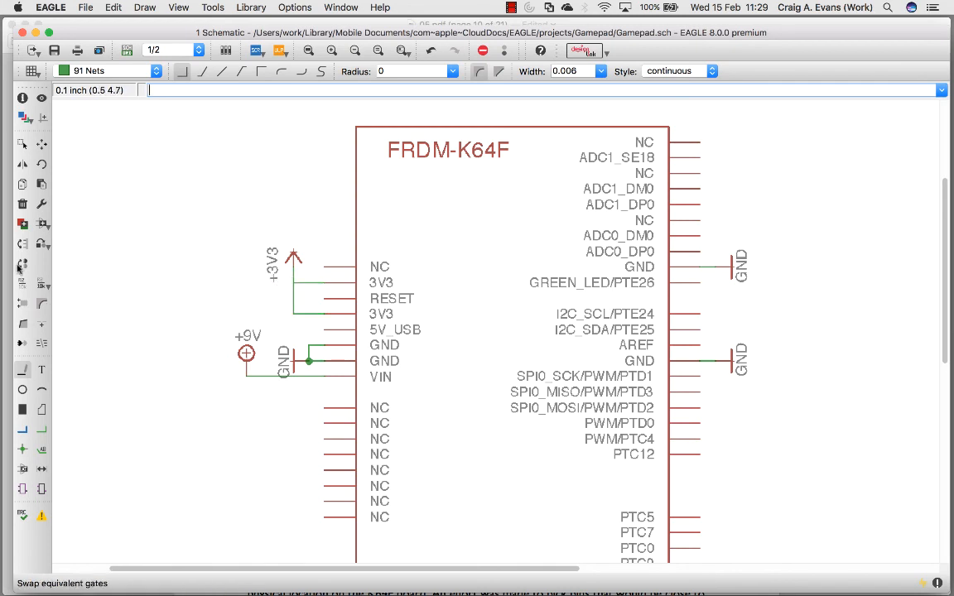
left_click(22, 448)
left_click(294, 283)
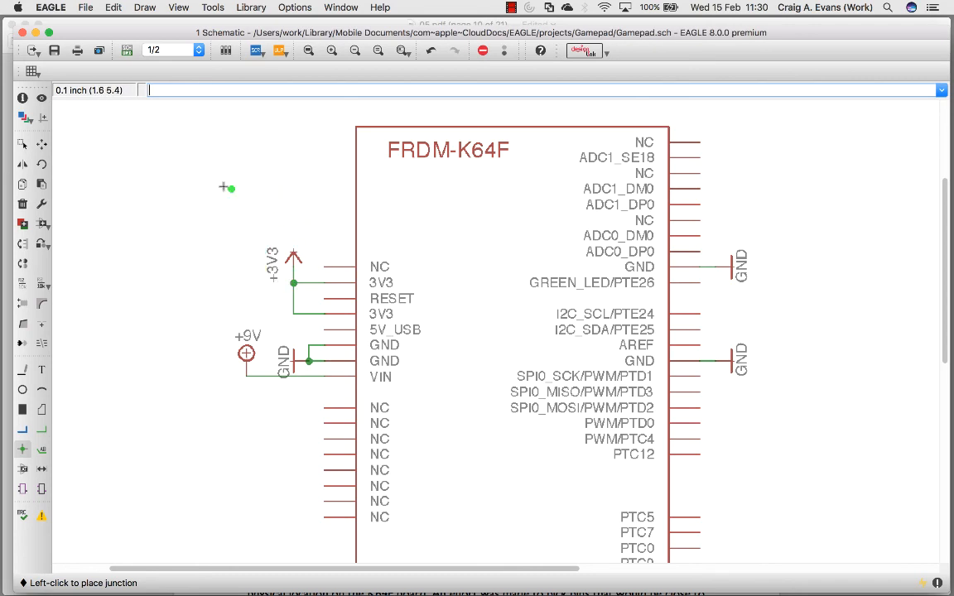
Return to sheet 2/2 and fit the whole sheet in view
left_click(170, 49)
left_click(157, 62)
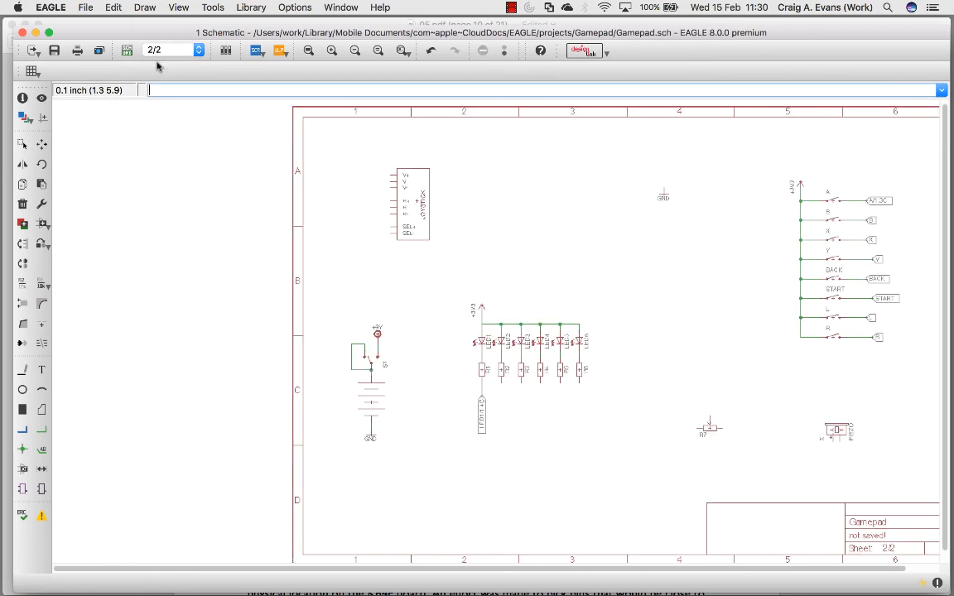
left_click(23, 144)
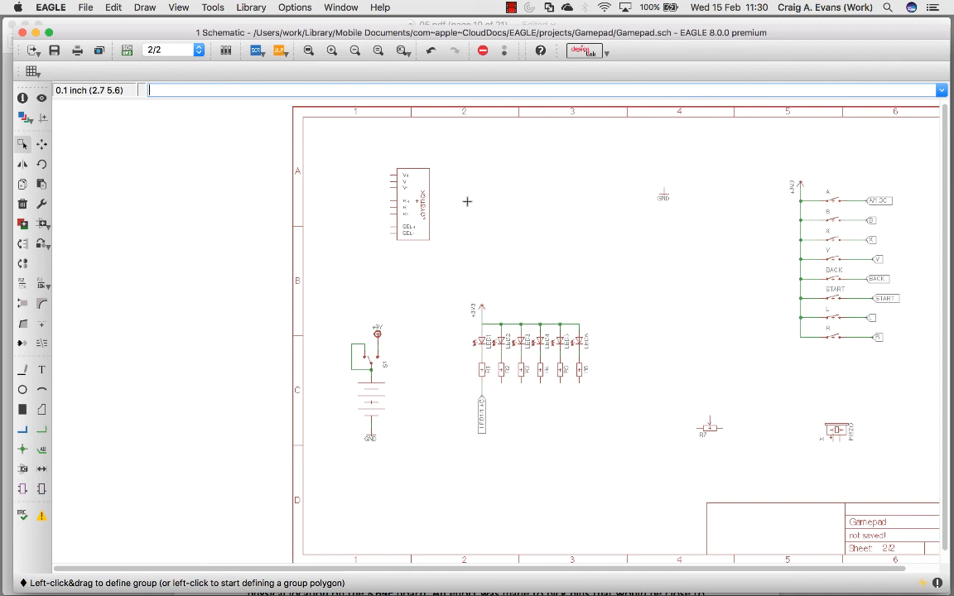
left_click(308, 50)
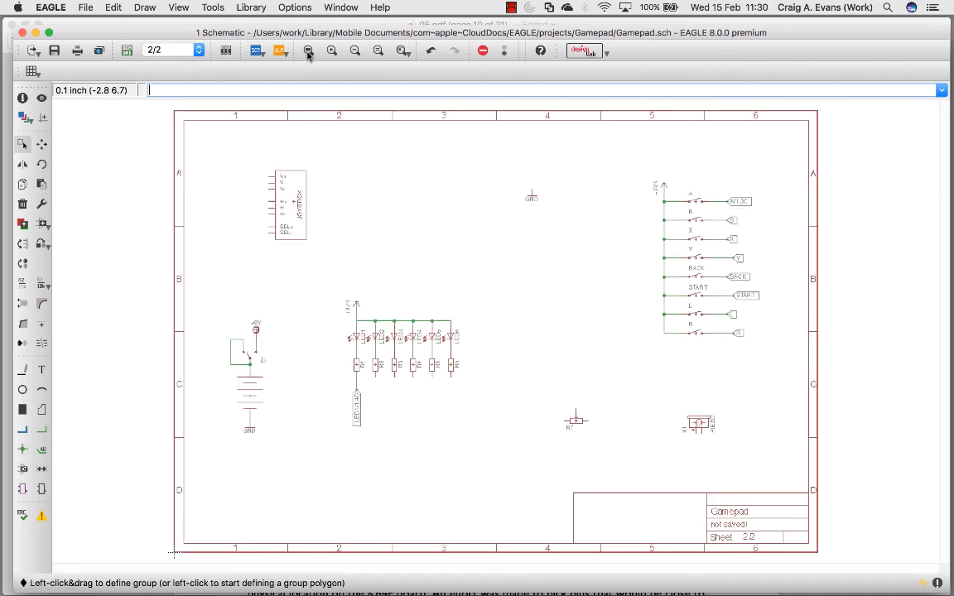
Move the joystick to the right so that it sits above the LED group
left_click(264, 184)
left_click(295, 208)
left_click(40, 147)
left_click(282, 199)
left_click(376, 207)
Copy the +3V3 symbol above the LEDs to a spot just above and left of the joystick's V+ pin
scroll(379, 205, "up", 2)
scroll(381, 203, "up", 1)
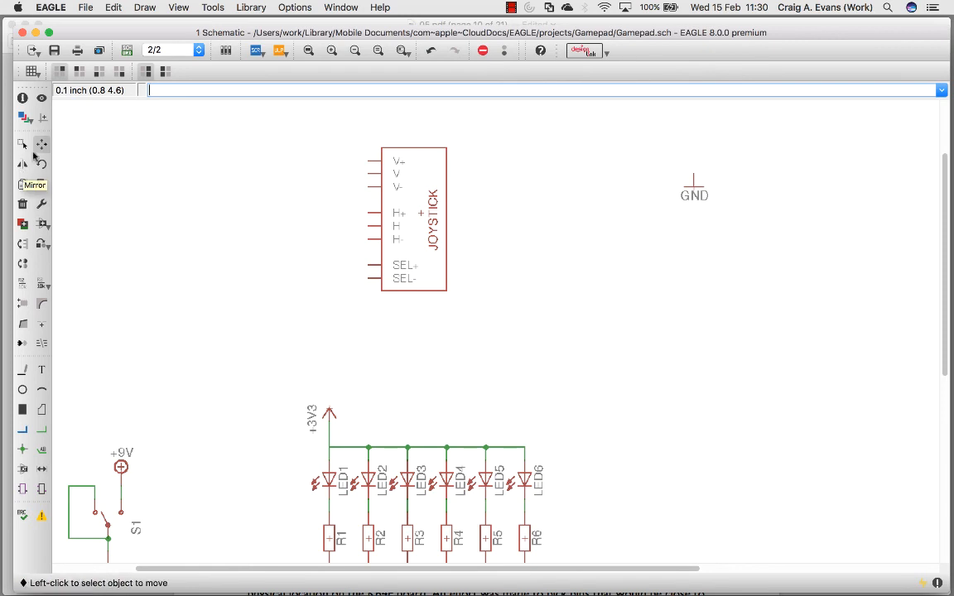
left_click(22, 184)
left_click(330, 411)
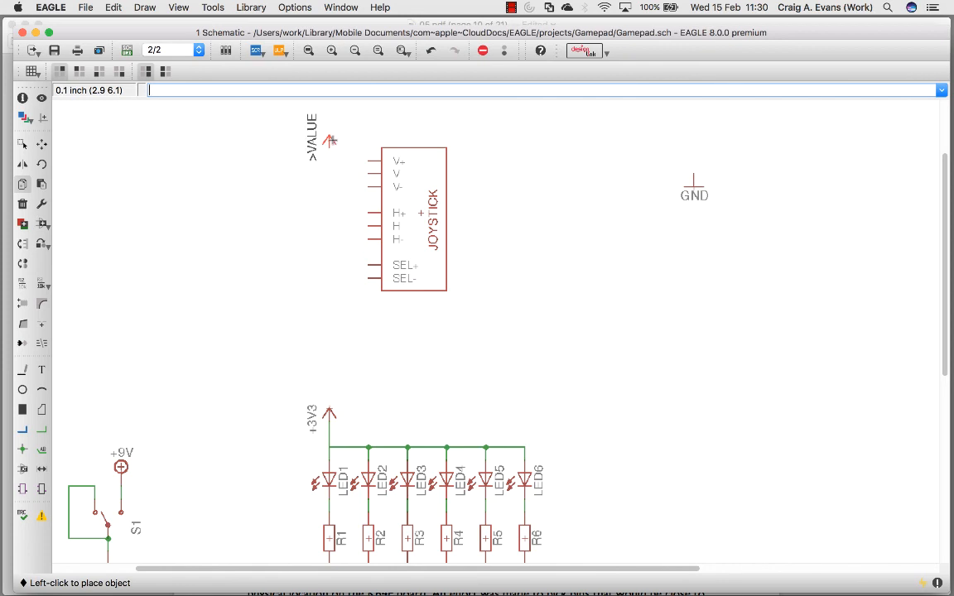
left_click(330, 141)
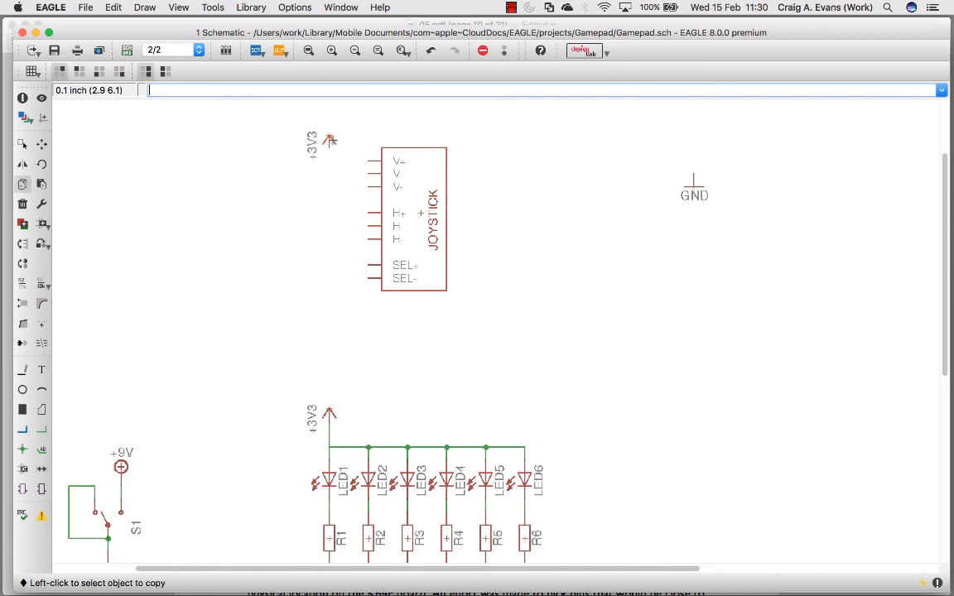
Wire the joystick's H+ and V+ pins to the copied +3V3 symbol and add a junction where the nets meet
left_click(22, 369)
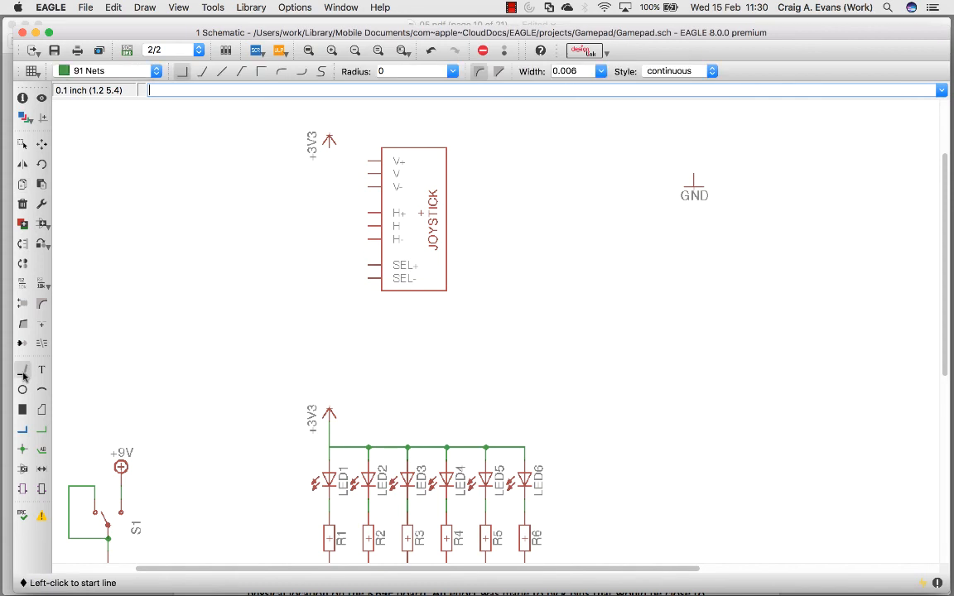
left_click(369, 213)
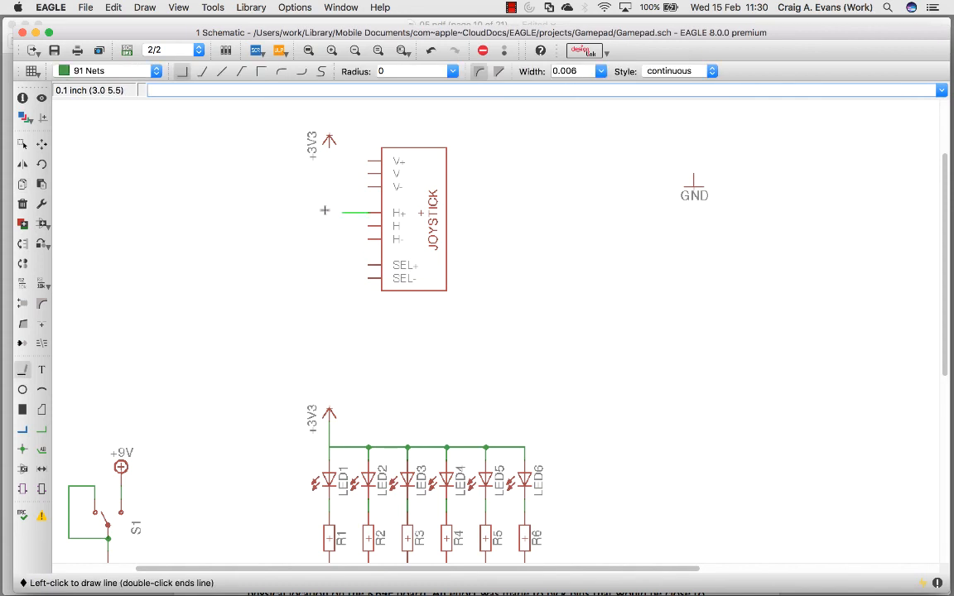
left_click(330, 145)
left_click(368, 160)
left_click(330, 160)
left_click(23, 450)
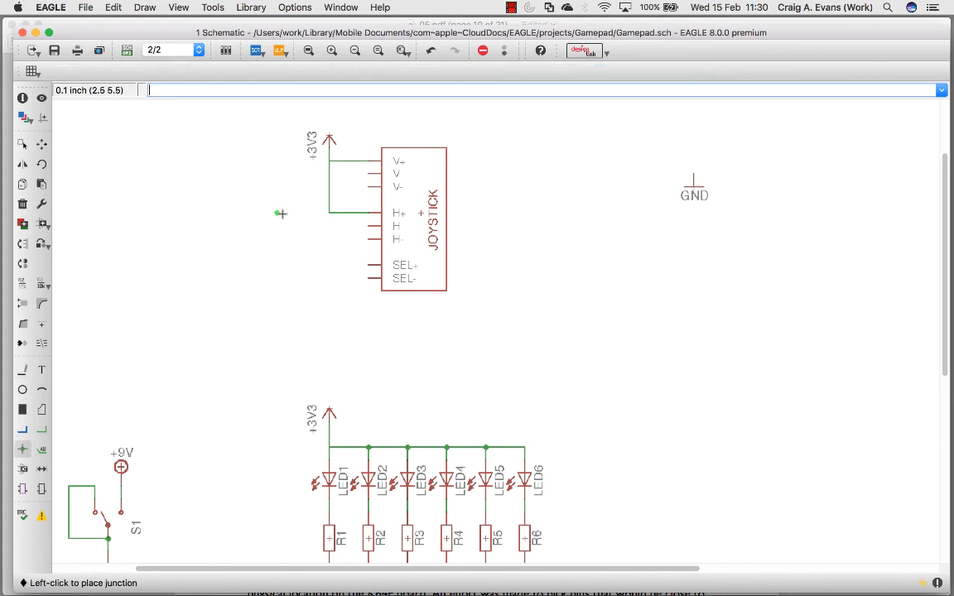
left_click(329, 162)
Move the loose GND symbol to just below and left of the joystick's SEL- pin
left_click(41, 145)
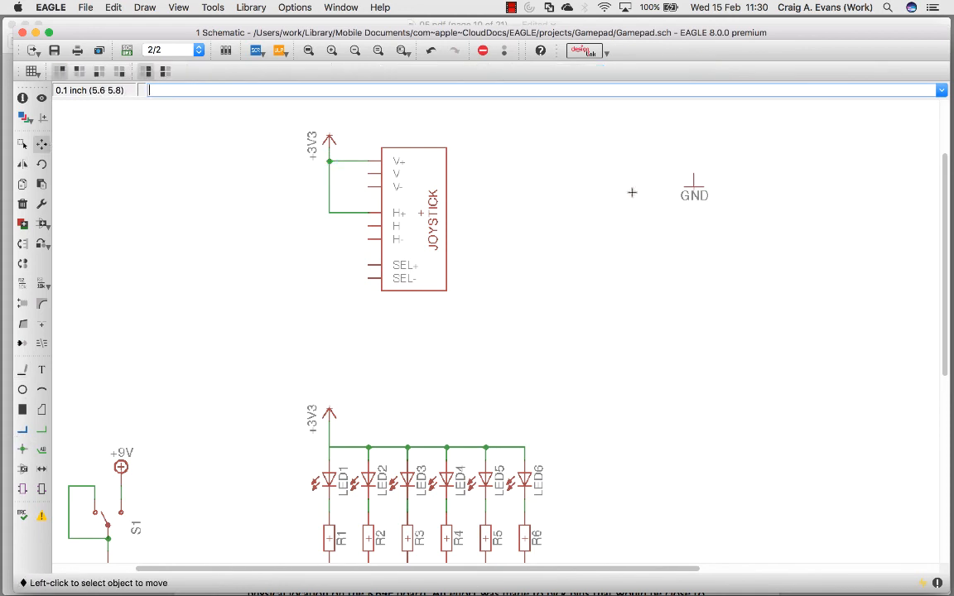
left_click(691, 191)
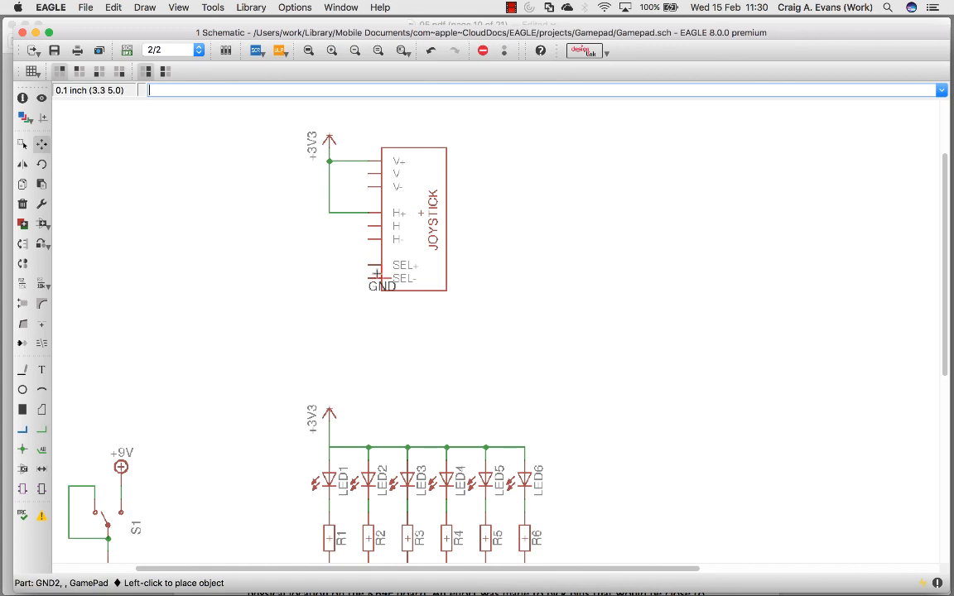
left_click(343, 312)
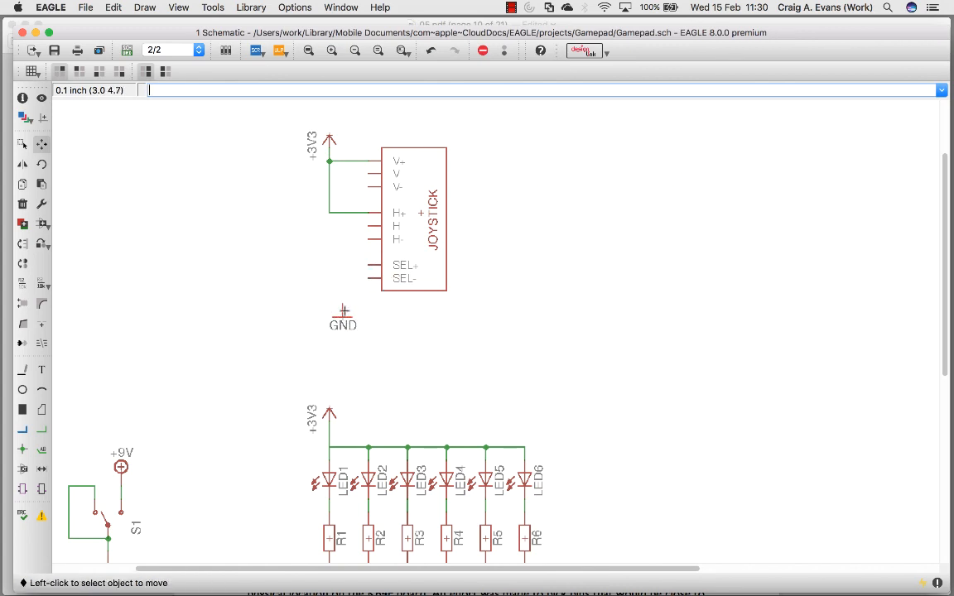
Wire the joystick's V- and H- pins to the GND symbol and add a junction where the nets meet
left_click(23, 369)
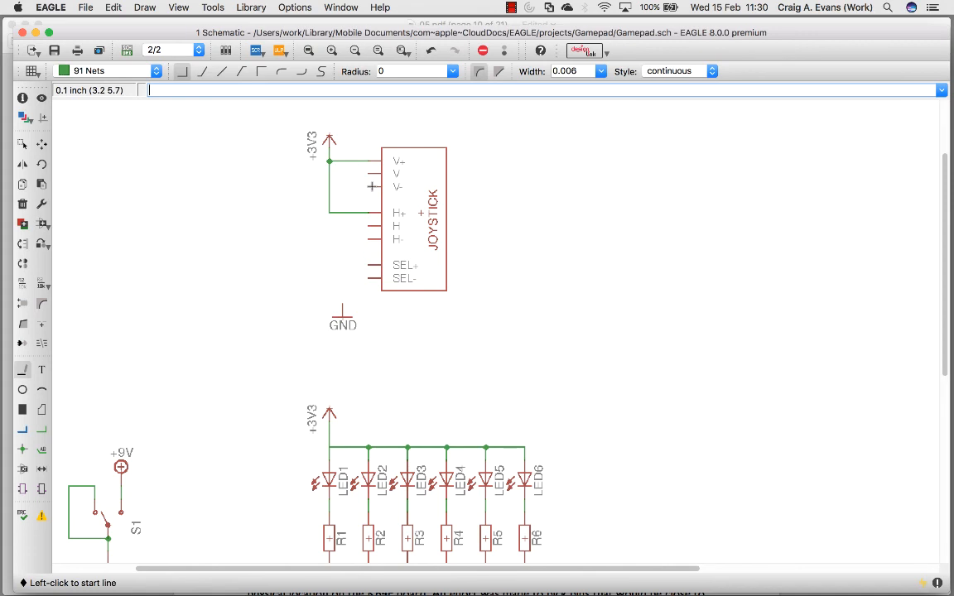
left_click(368, 186)
left_click(343, 307)
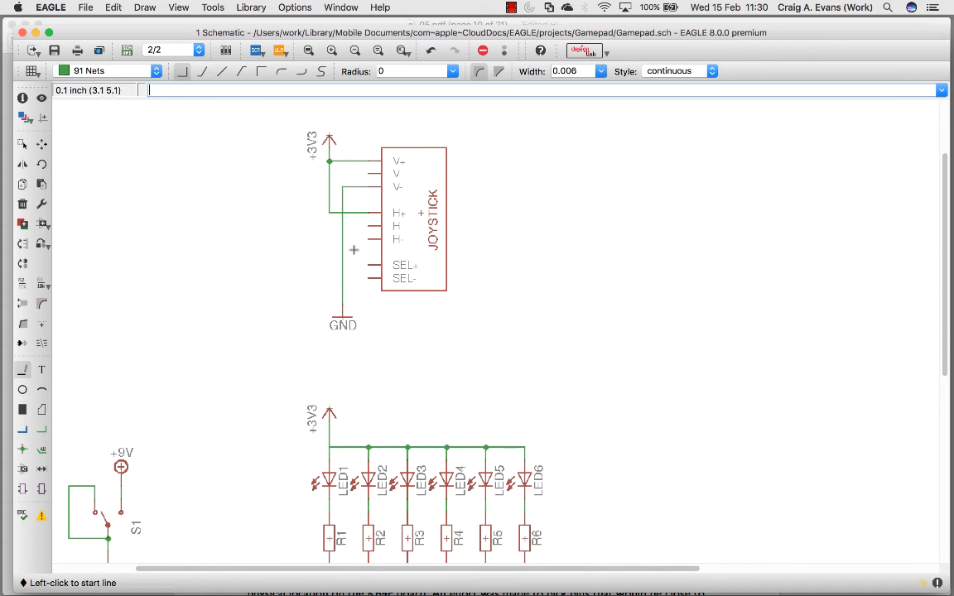
left_click(369, 238)
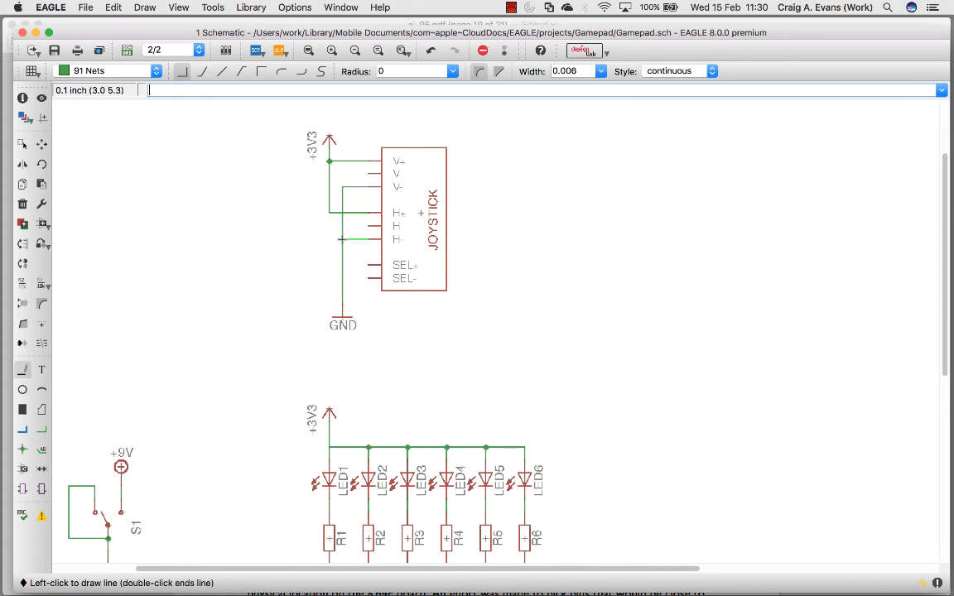
left_click(342, 239)
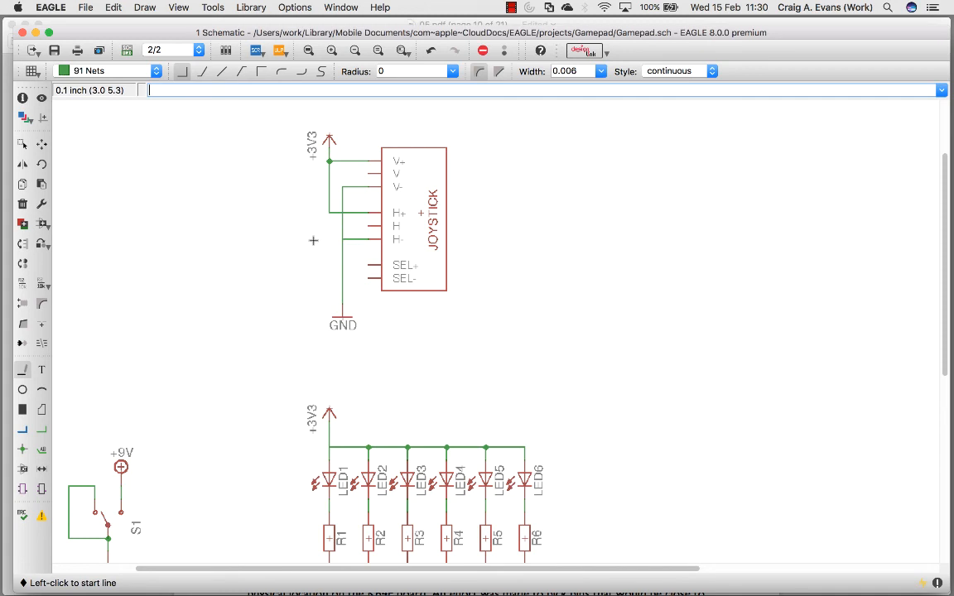
left_click(22, 452)
left_click(343, 239)
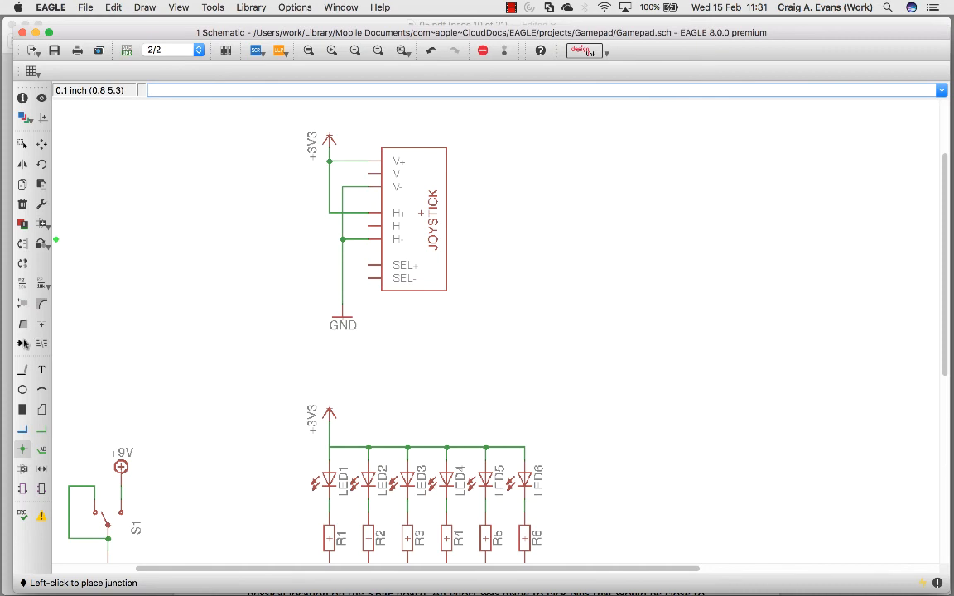
Draw a net leftwards from the joystick's V pin and attach a flag label to its free end
left_click(22, 370)
left_click(329, 173)
double_click(289, 173)
left_click(43, 450)
left_click(315, 173)
left_click(286, 174)
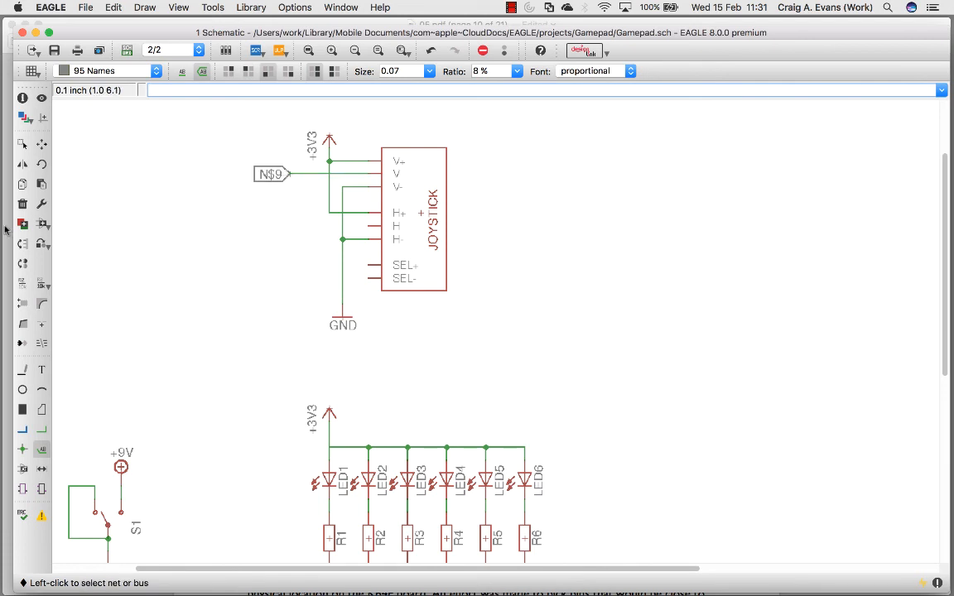
Name the labelled net on the joystick's V pin VERT
left_click(22, 283)
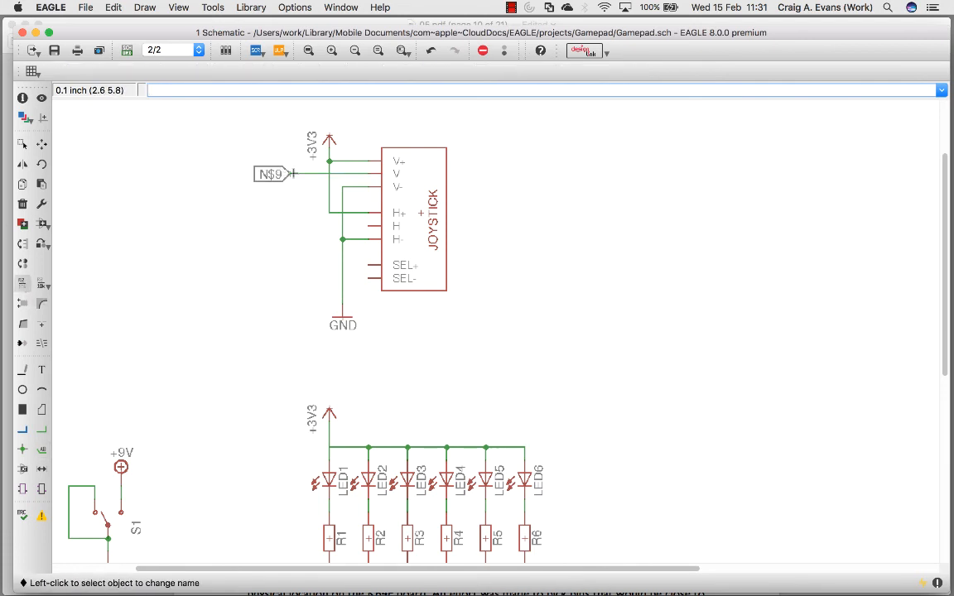
left_click(290, 173)
key("Return")
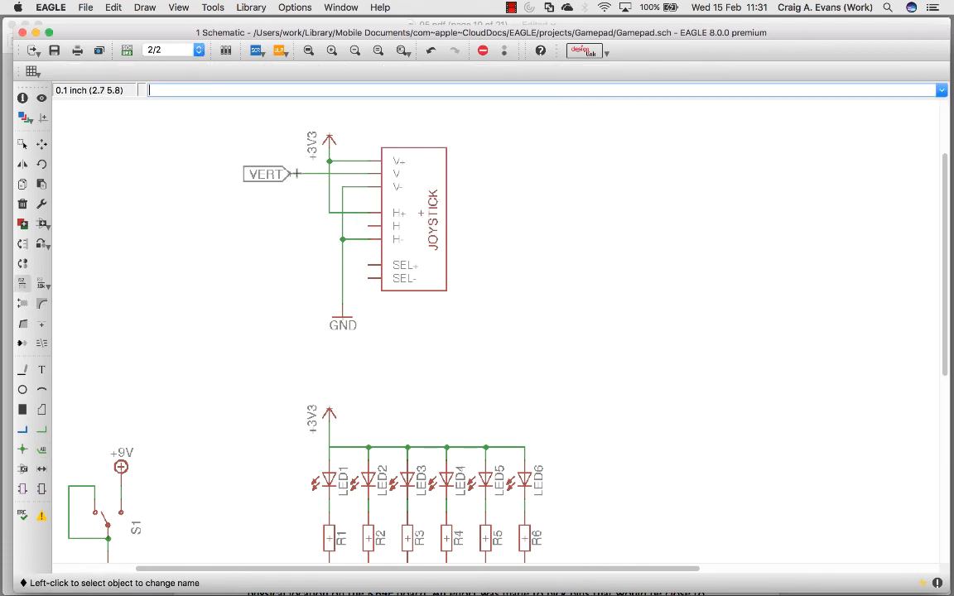
Draw a net leftwards from the joystick's H pin, ending below the VERT label, and attach a flag label to it
left_click(22, 369)
left_click(369, 226)
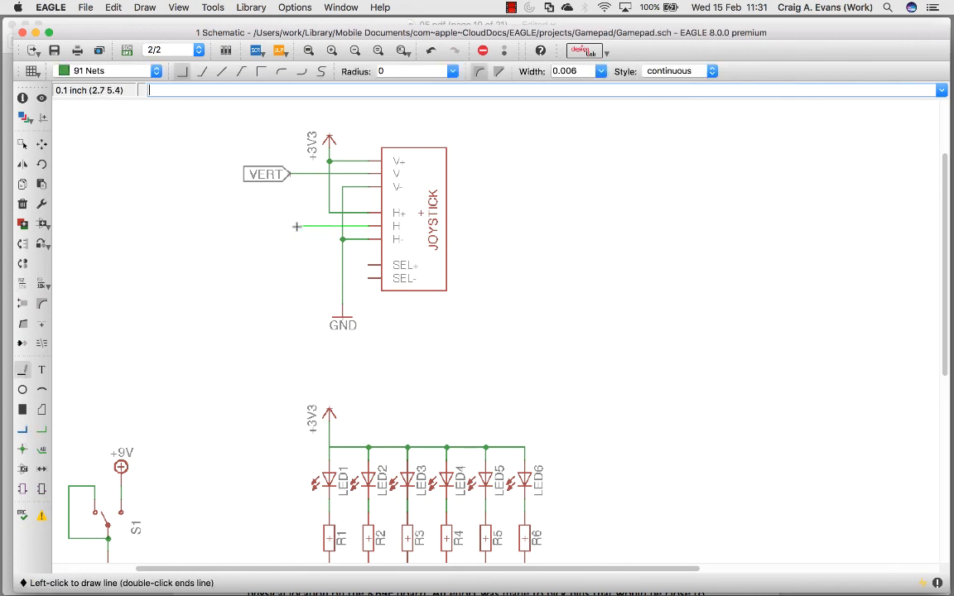
double_click(291, 226)
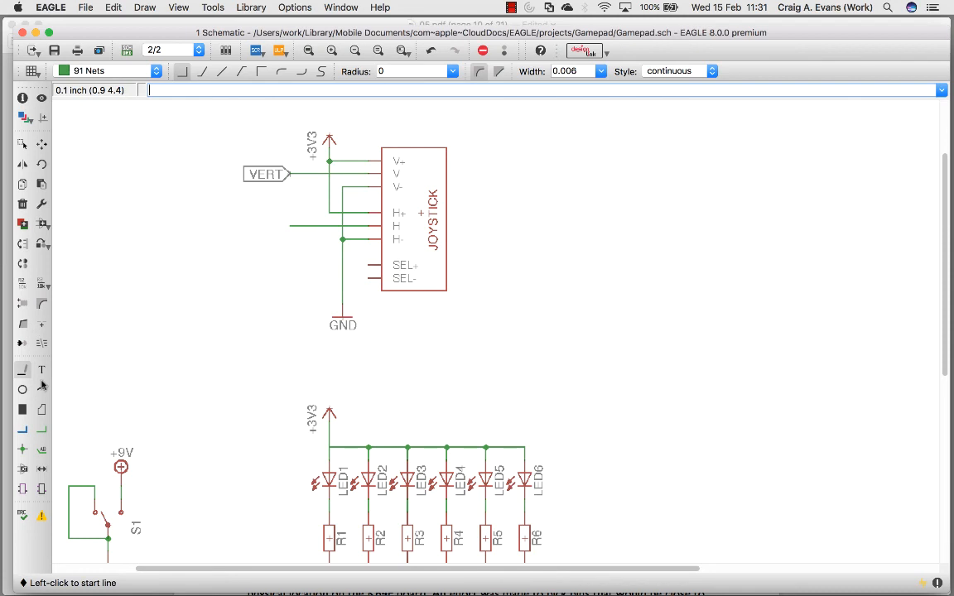
left_click(42, 449)
left_click(294, 226)
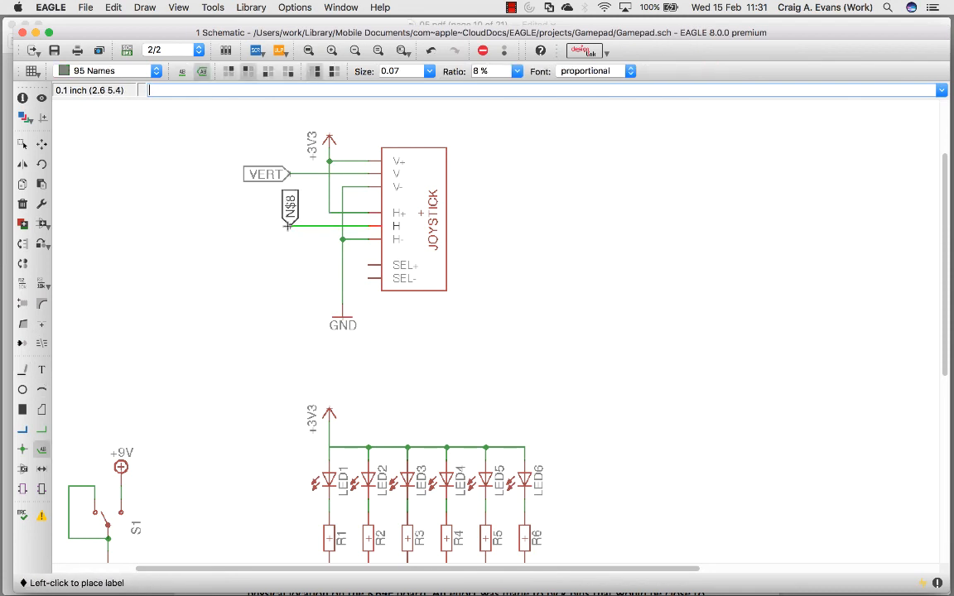
scroll(291, 226, "up", 3)
left_click(288, 225)
Name the labelled net on the joystick's H pin HORIZ
left_click(23, 283)
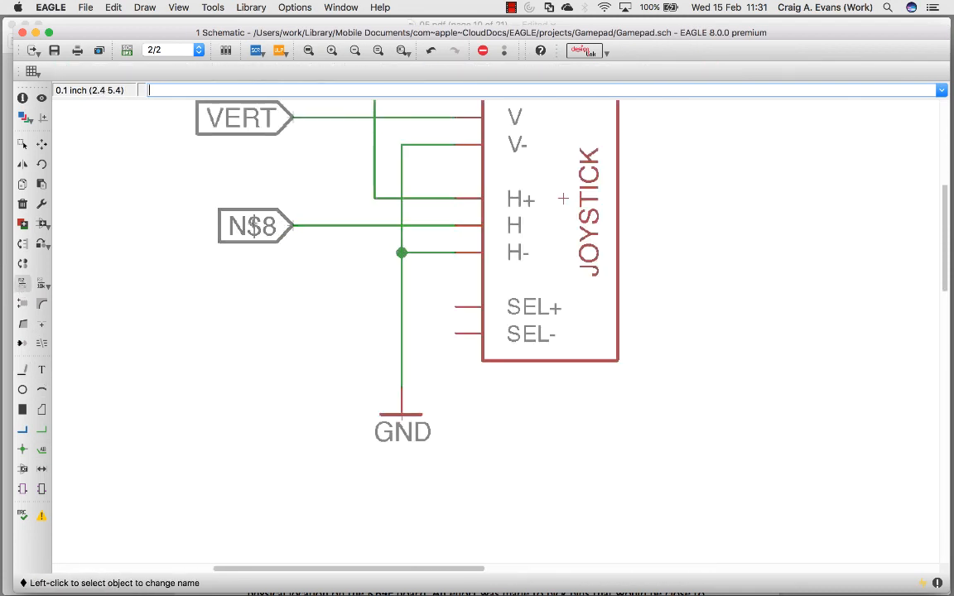
left_click(296, 229)
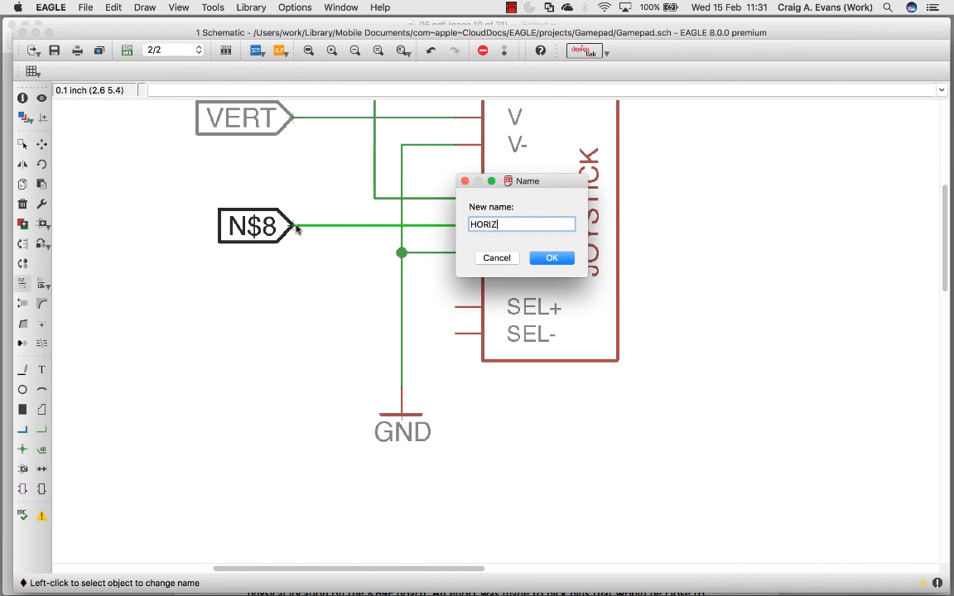
key("Return")
Switch to sheet 1/2 and check the joystick's pin assignments in the K64F pinout table of 05.pdf in Preview
left_click(308, 53)
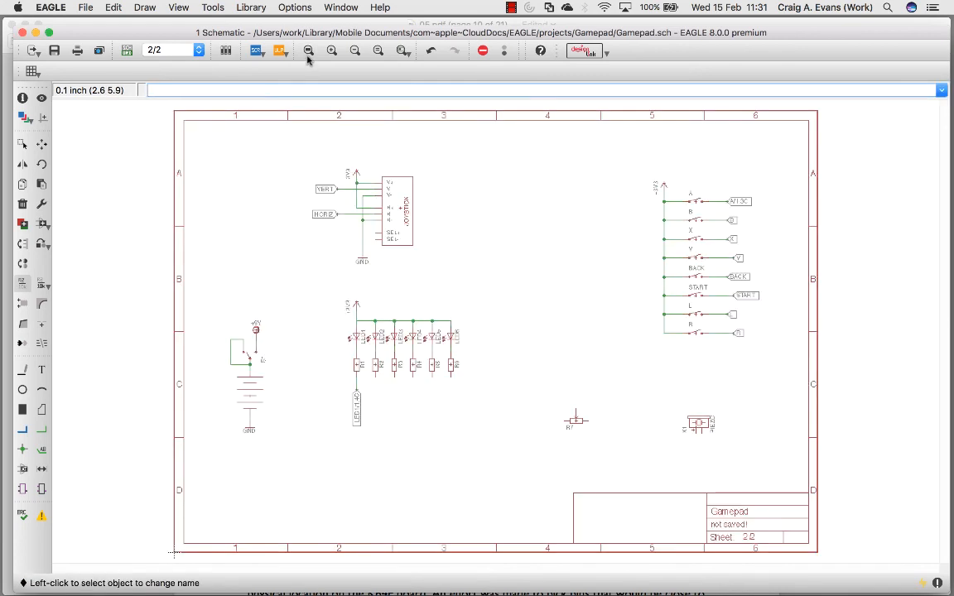
left_click(179, 51)
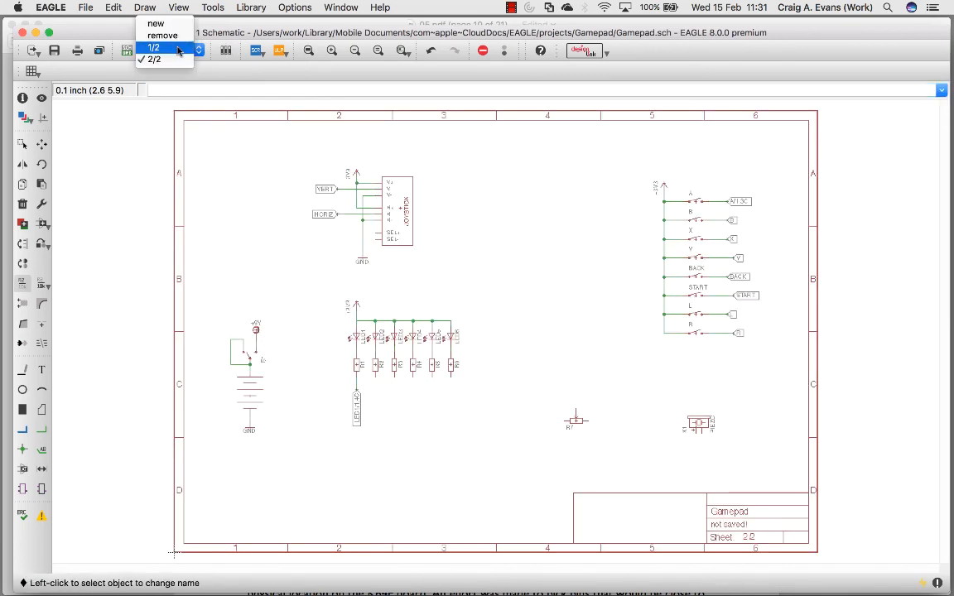
left_click(177, 48)
key("super+Tab")
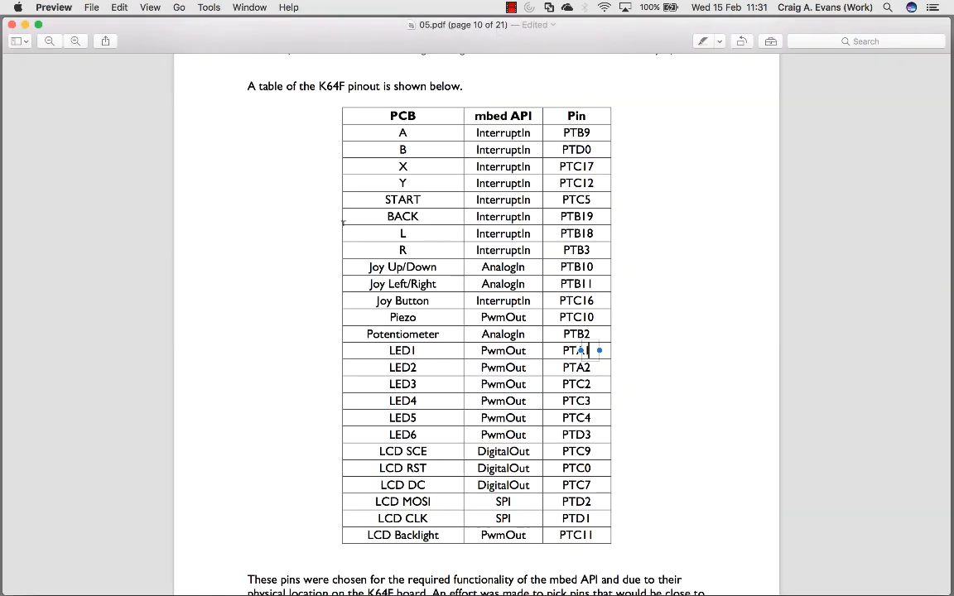
key("super+Tab")
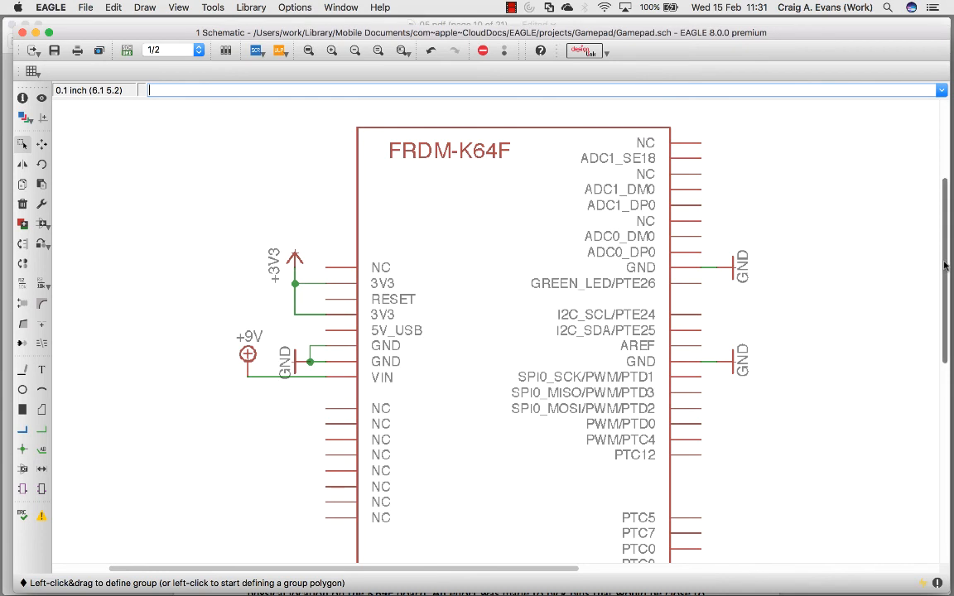
Draw a net leftwards from the K64F's PTB10/ADC pin and attach a flag label pointing away from the chip
scroll(945, 265, "down", 10)
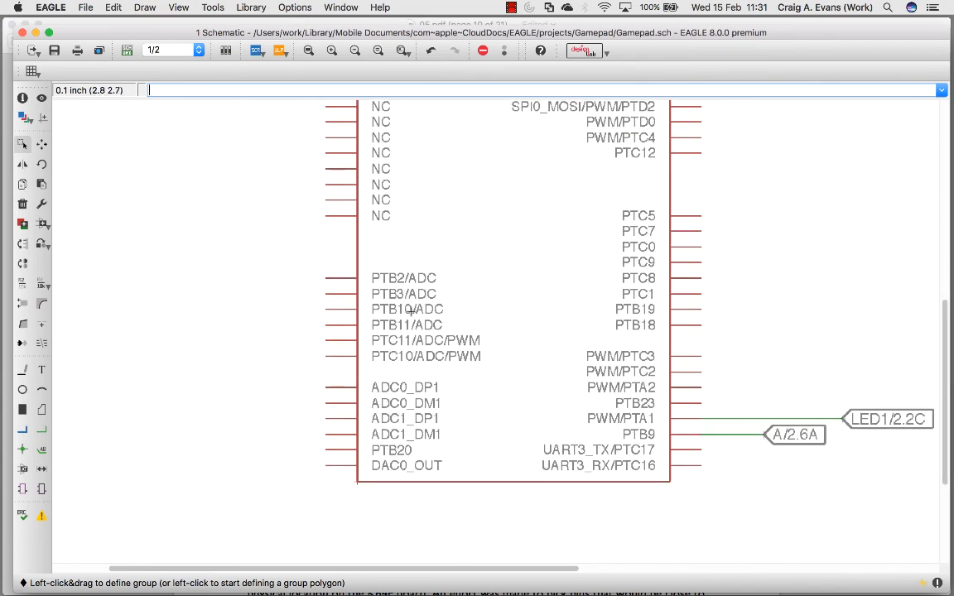
left_click(23, 369)
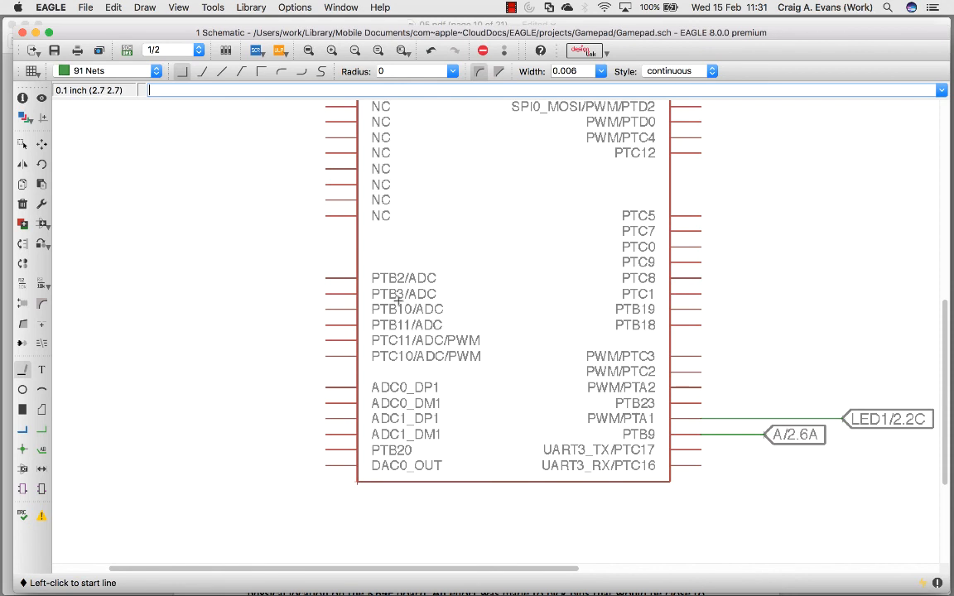
left_click(323, 310)
double_click(282, 309)
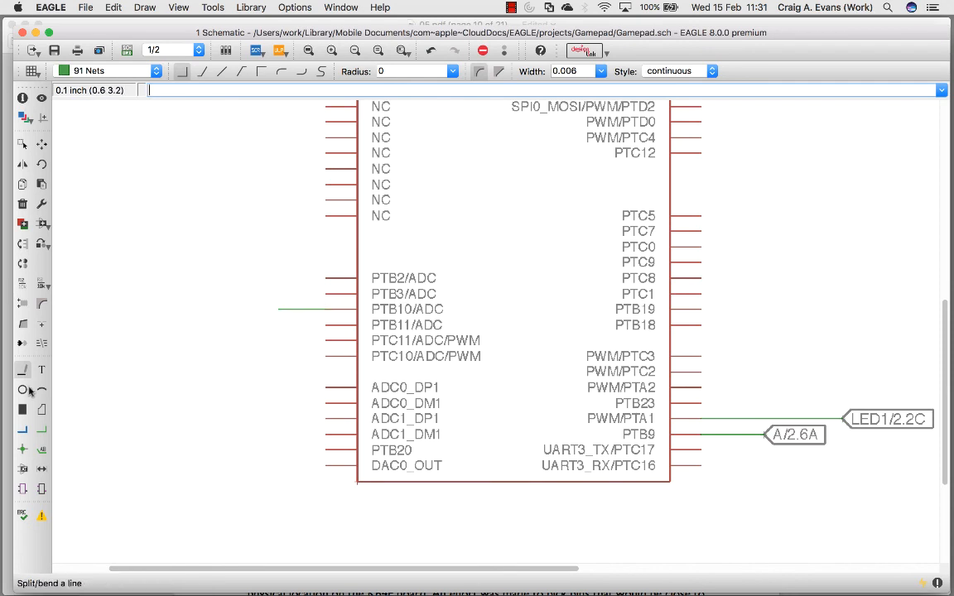
left_click(41, 449)
left_click(276, 311)
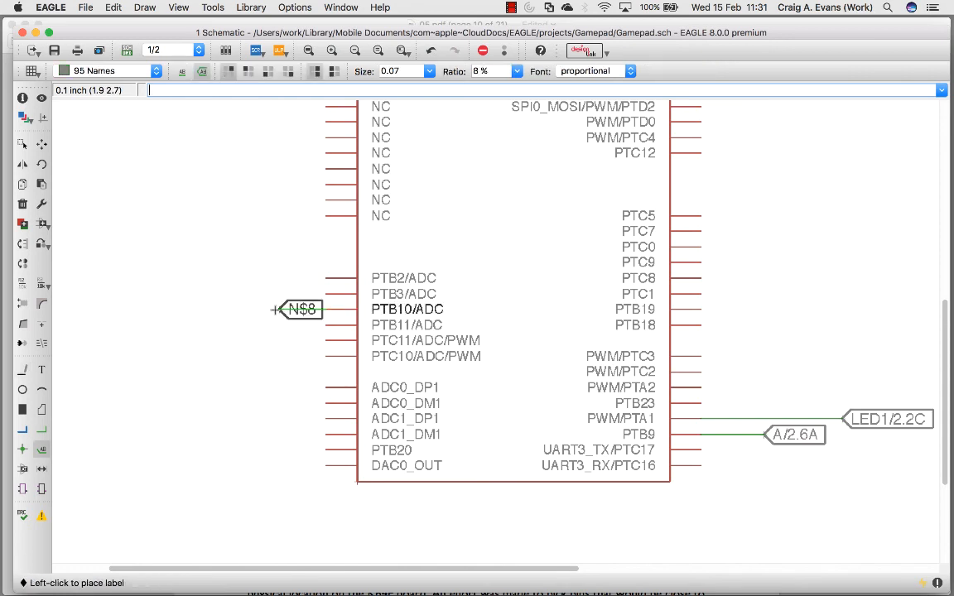
right_click(277, 310)
left_click(277, 310)
Recheck the pinout table in Preview, name the PTB10 net VERT and connect it to the existing net of that name
key("super+Tab")
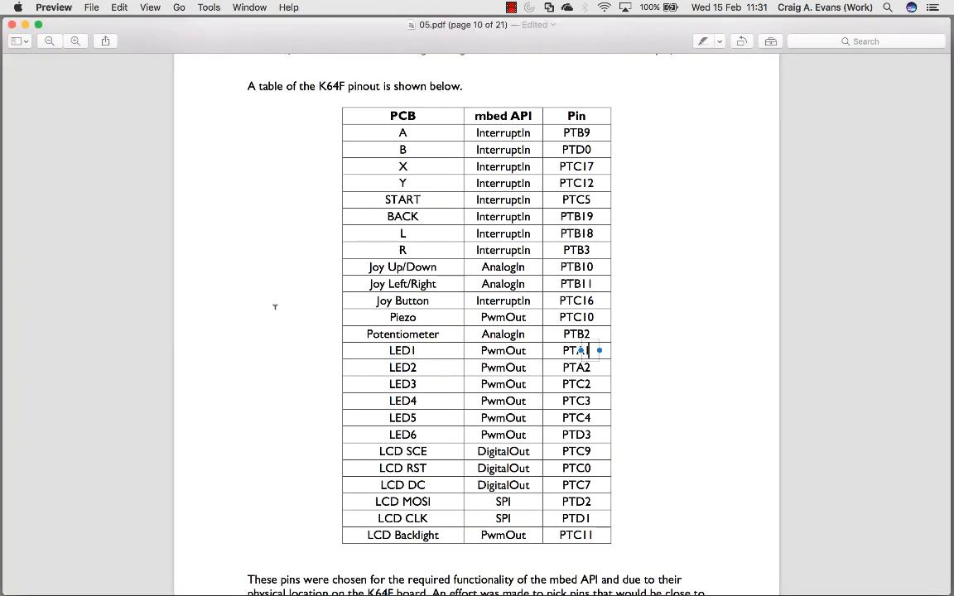
key("super+Tab")
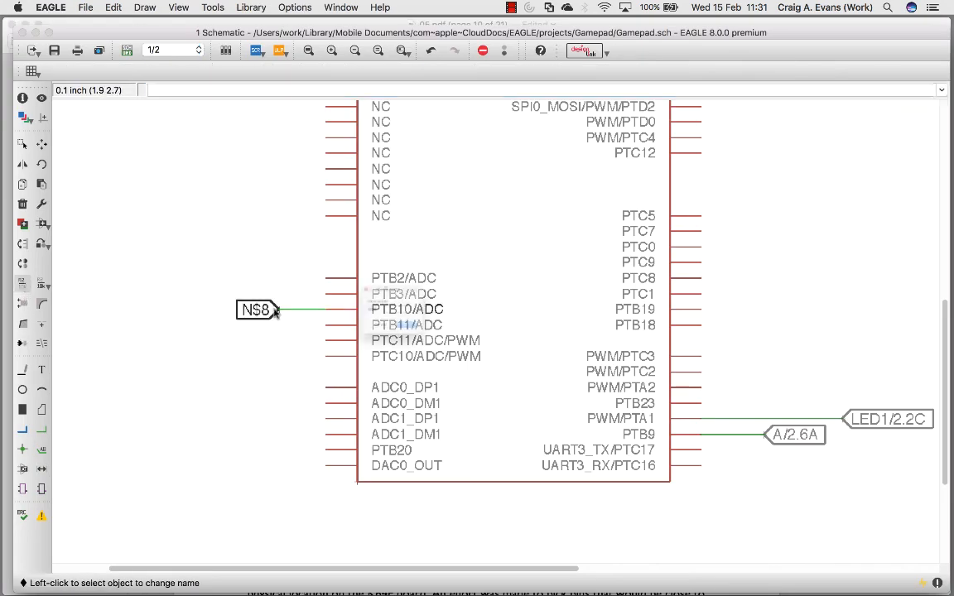
left_click(271, 310)
type("VERT")
key("Return")
key("Return")
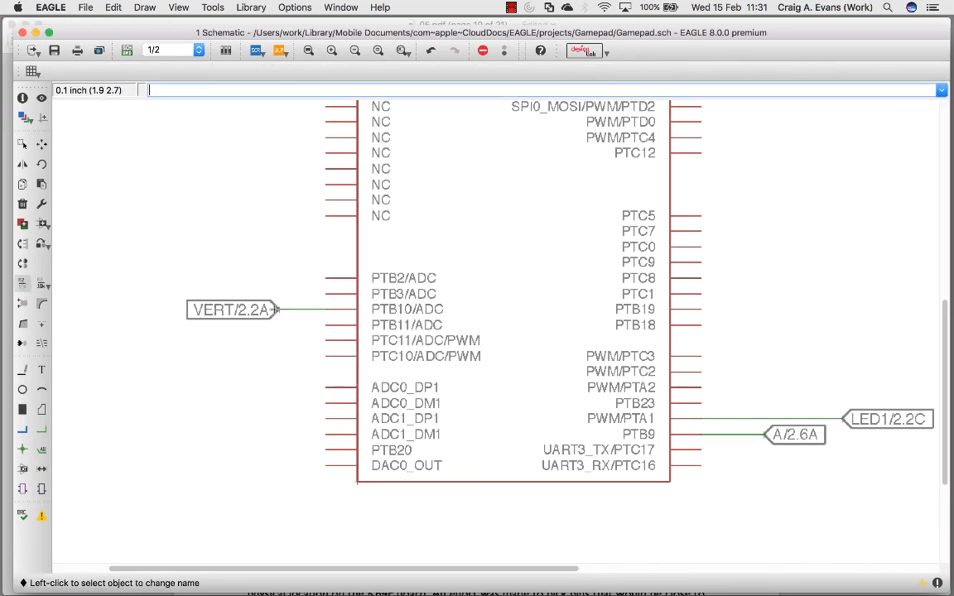
Place a copy of the K64F's GND symbol, rotated upright, on the GND pin of the Nokia 5110 display
left_click(308, 50)
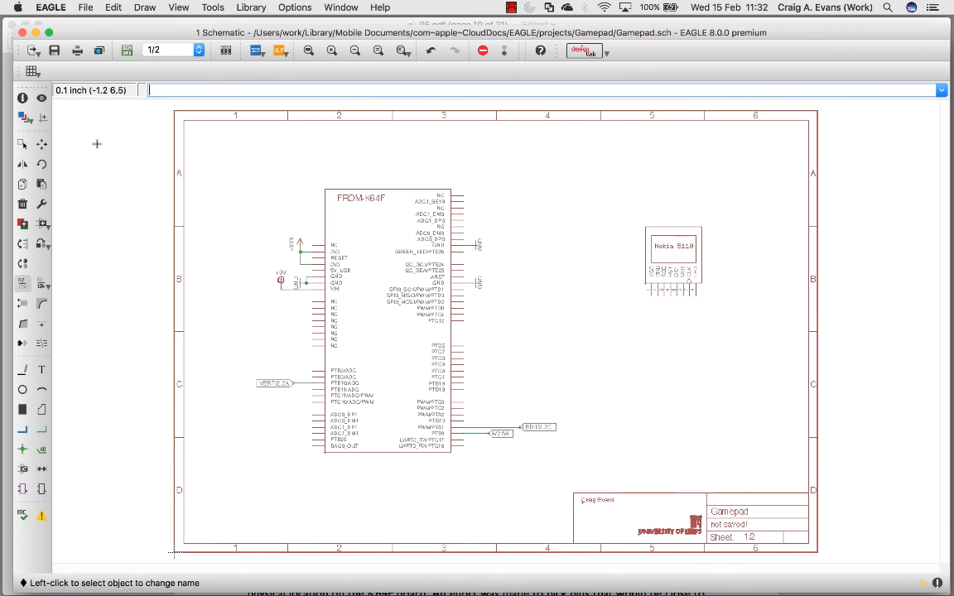
scroll(645, 304, "up", 4)
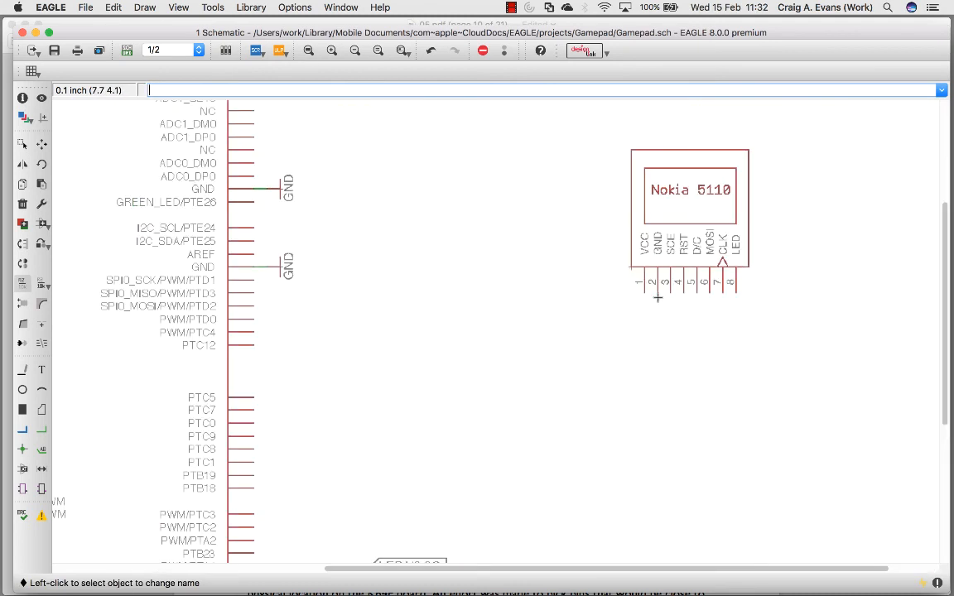
scroll(568, 356, "down", 3)
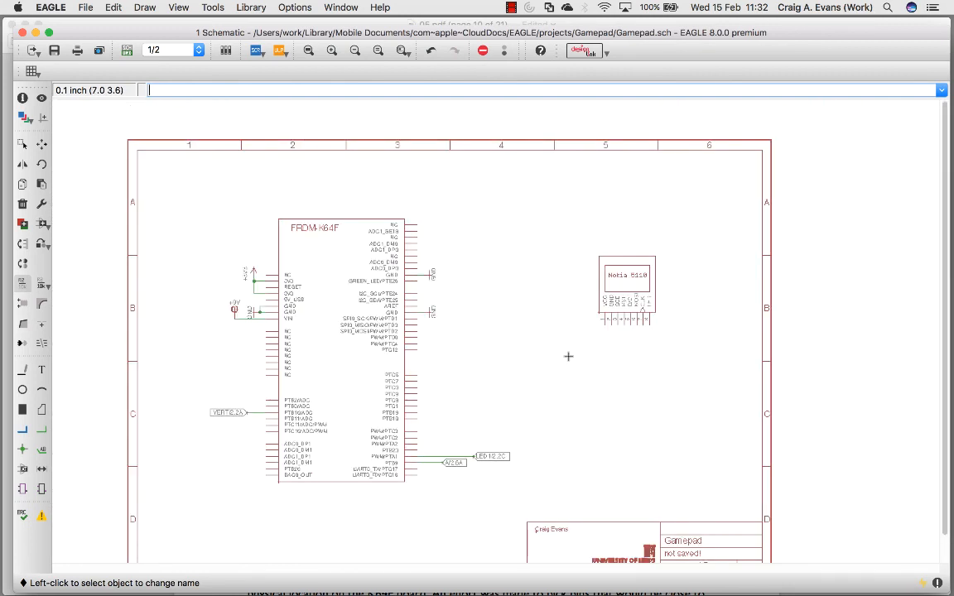
scroll(568, 356, "up", 2)
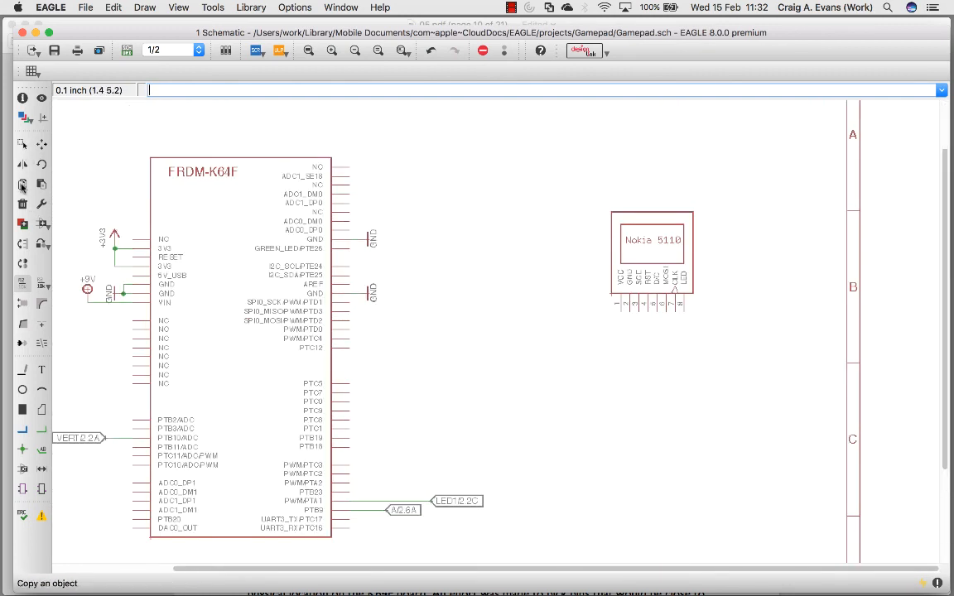
left_click(22, 184)
left_click(369, 239)
right_click(594, 404)
right_click(595, 404)
right_click(598, 404)
left_click(626, 326)
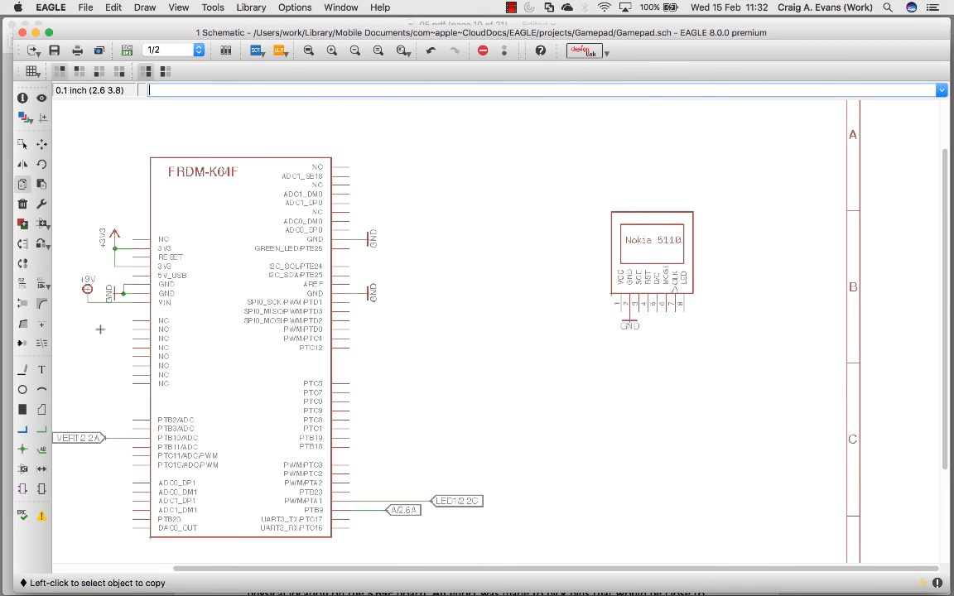
Wire a copied +3V3 symbol to the Nokia 5110's VCC pin, and view the K64F pinout table in Preview
left_click(99, 211)
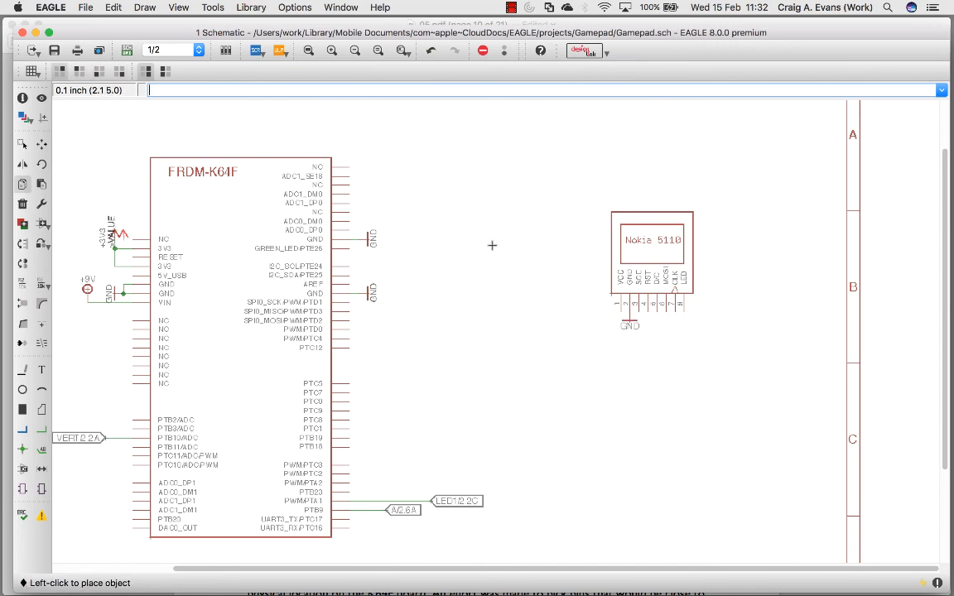
left_click(602, 306)
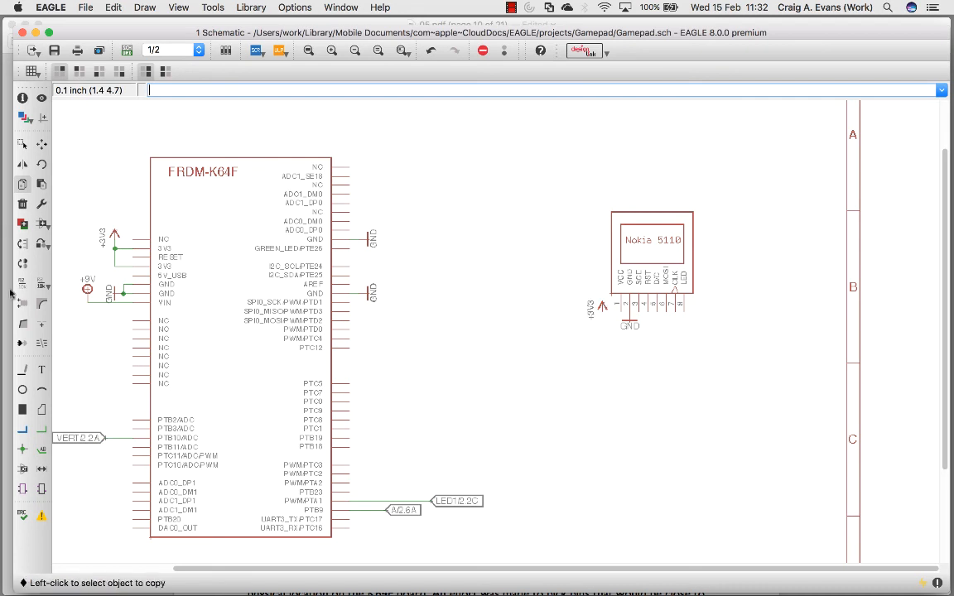
left_click(24, 372)
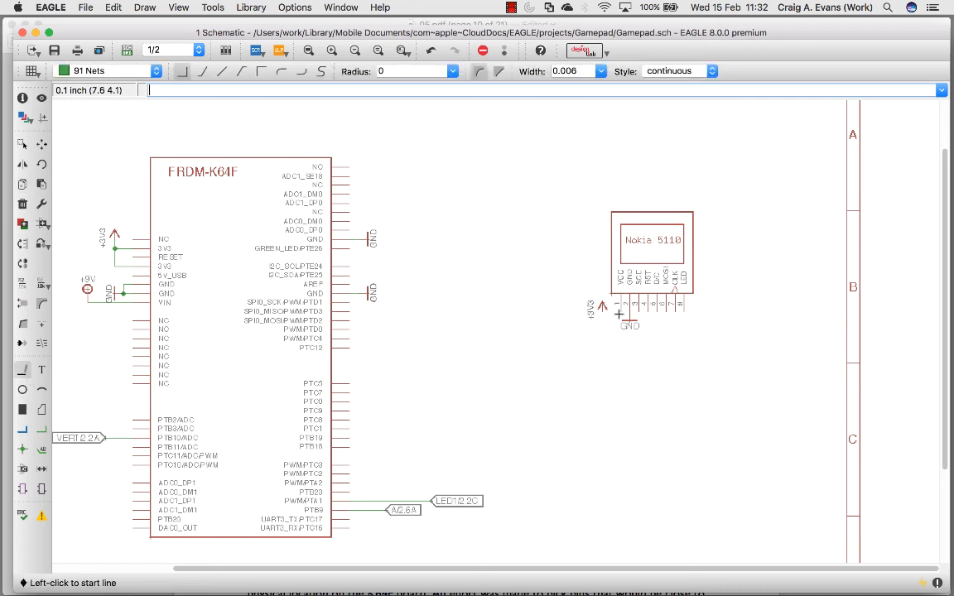
left_click(602, 312)
key("super+Tab")
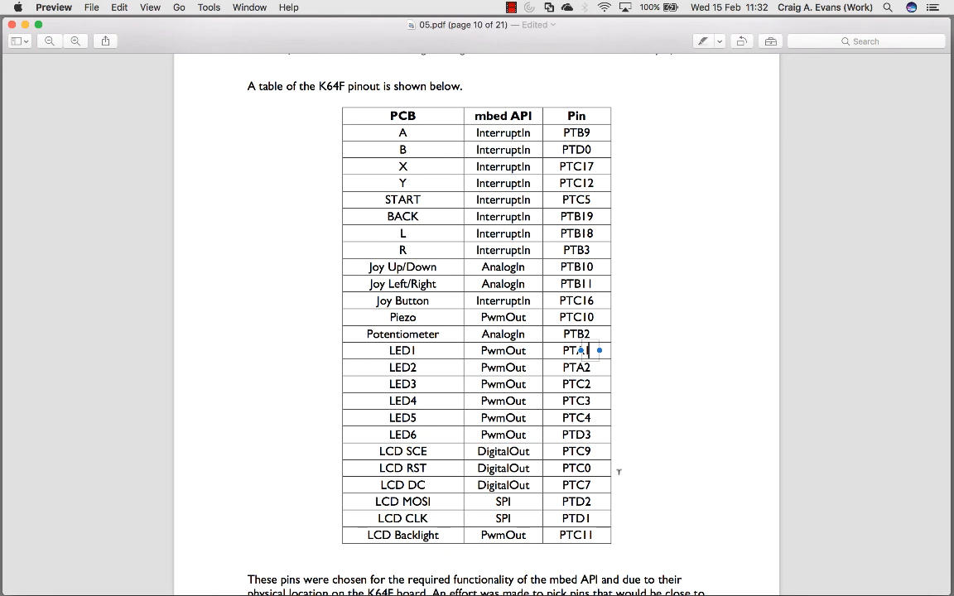
key("super+Tab")
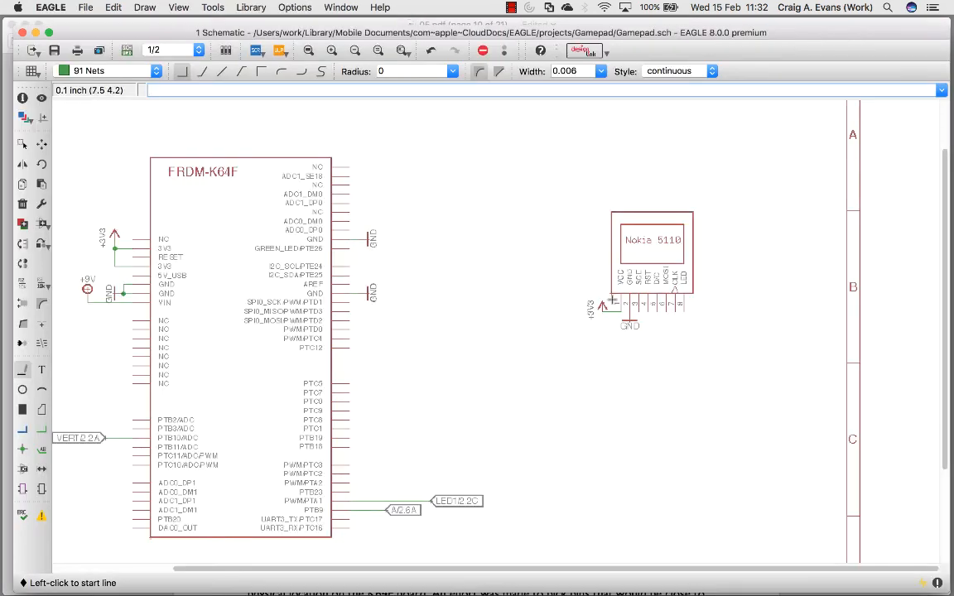
Switch to sheet 2/2, place a copy of the GND symbol below the piezo X1 and wire it to the negative pin
left_click(170, 50)
left_click(158, 63)
left_click(22, 144)
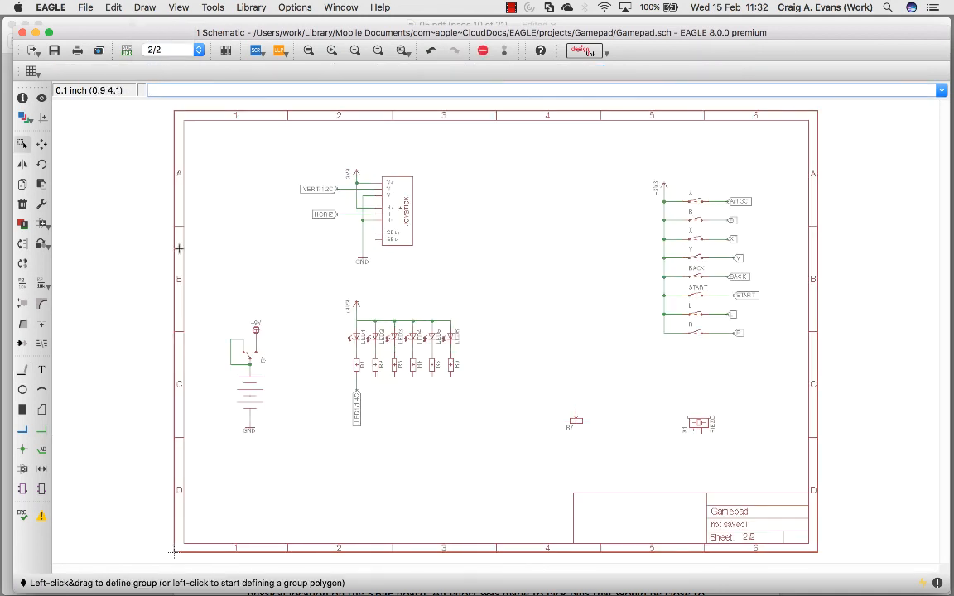
left_click(23, 183)
left_click(570, 418)
scroll(702, 457, "up", 3)
left_click(703, 454)
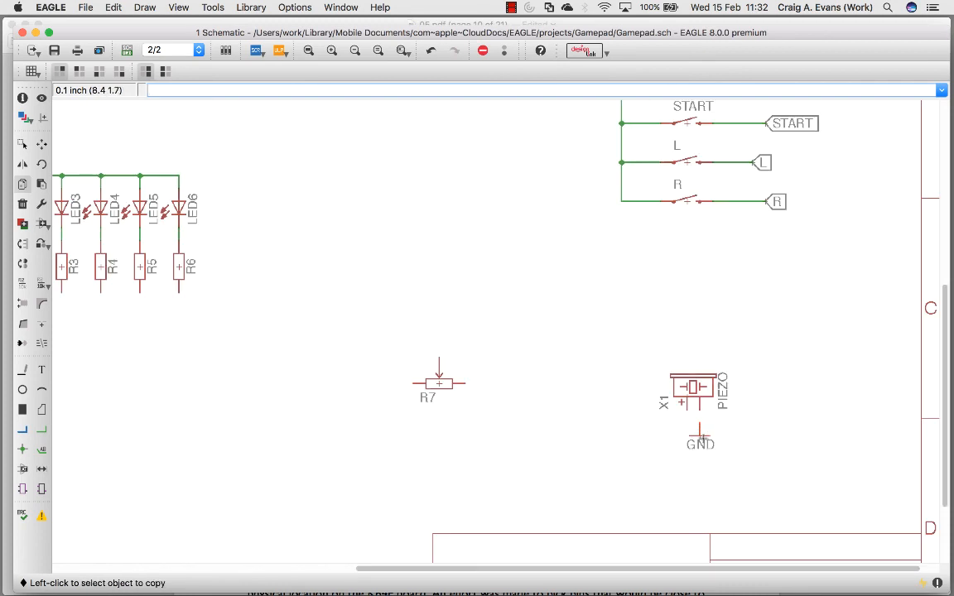
left_click(23, 370)
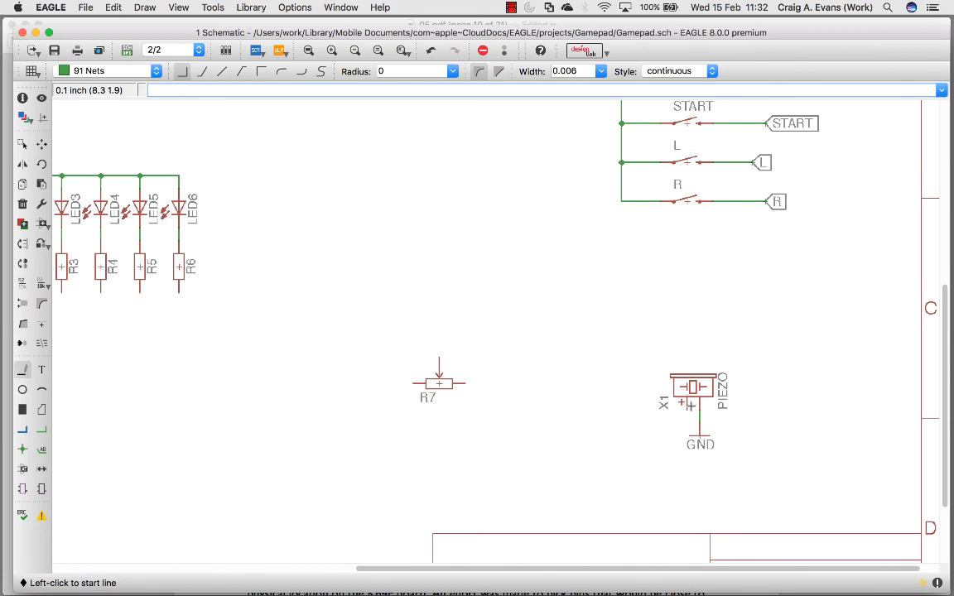
Look up and highlight the piezo's pin entry in the K64F pinout table of 05.pdf in Preview, and return to EAGLE
key("super+Tab")
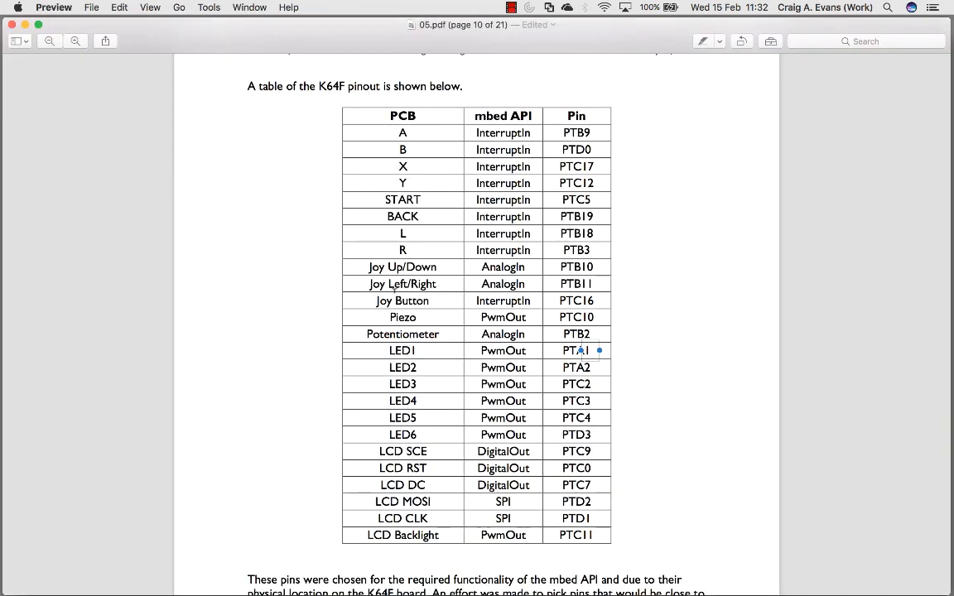
double_click(581, 318)
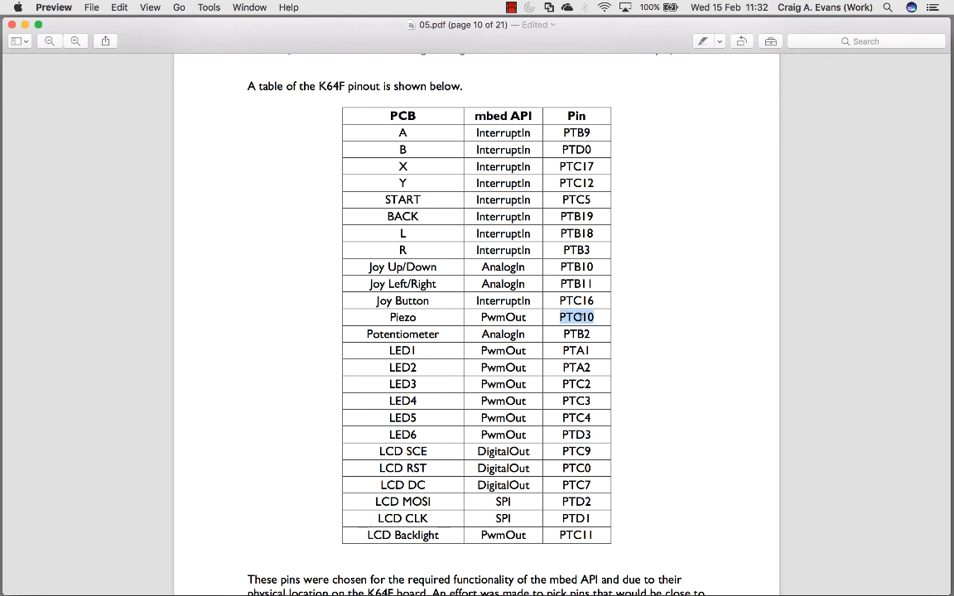
key("super+Tab")
Place copies of the GND and +3V3 supply symbols on opposite sides of potentiometer R7
scroll(580, 318, "down", 6)
scroll(581, 320, "up", 3)
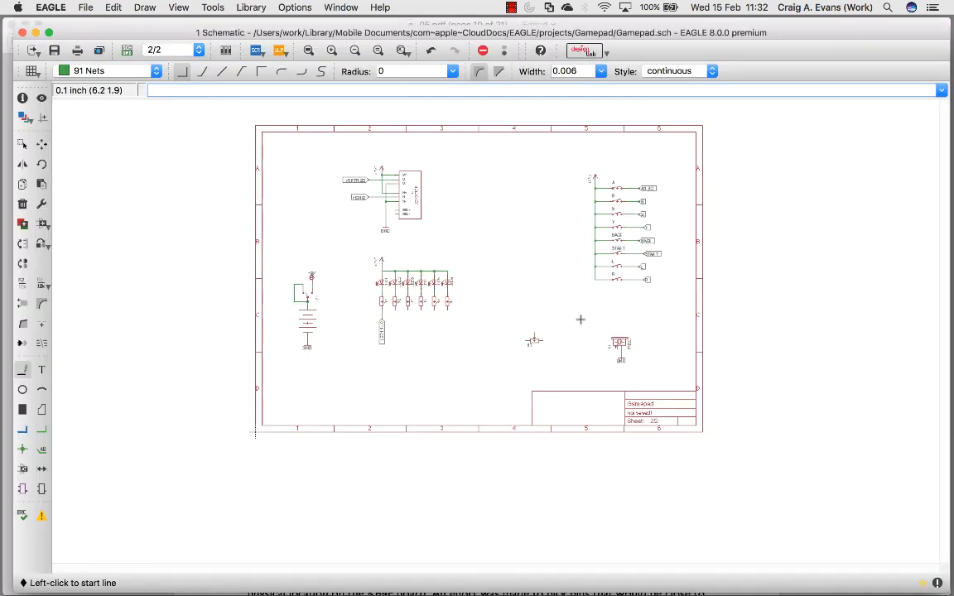
scroll(580, 320, "up", 2)
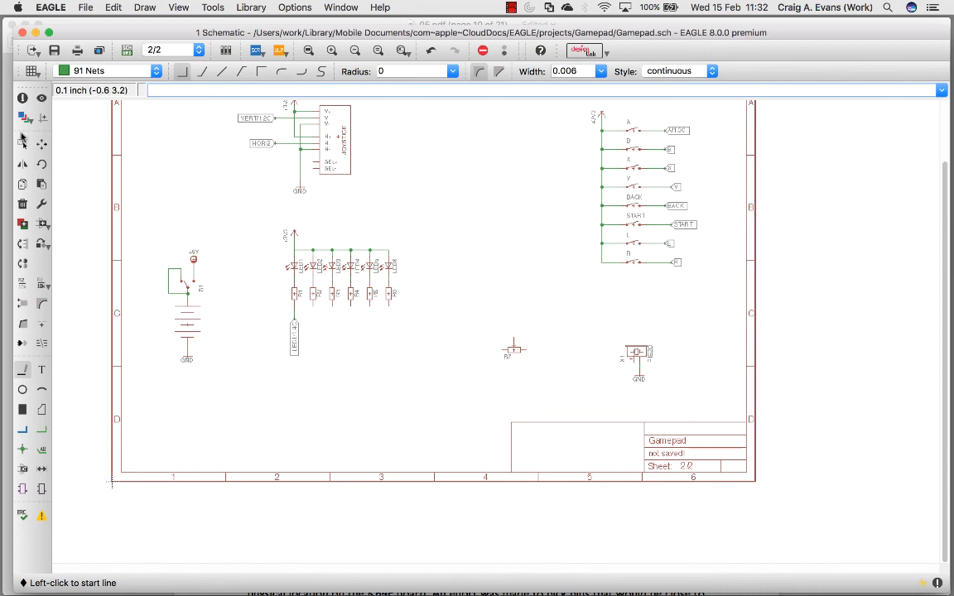
left_click(23, 184)
left_click(638, 356)
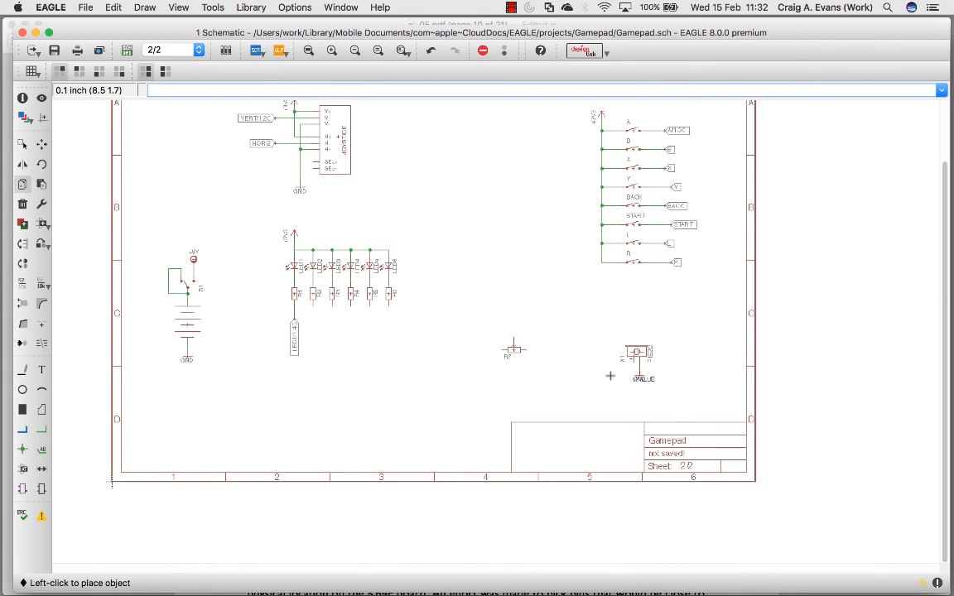
left_click(532, 359)
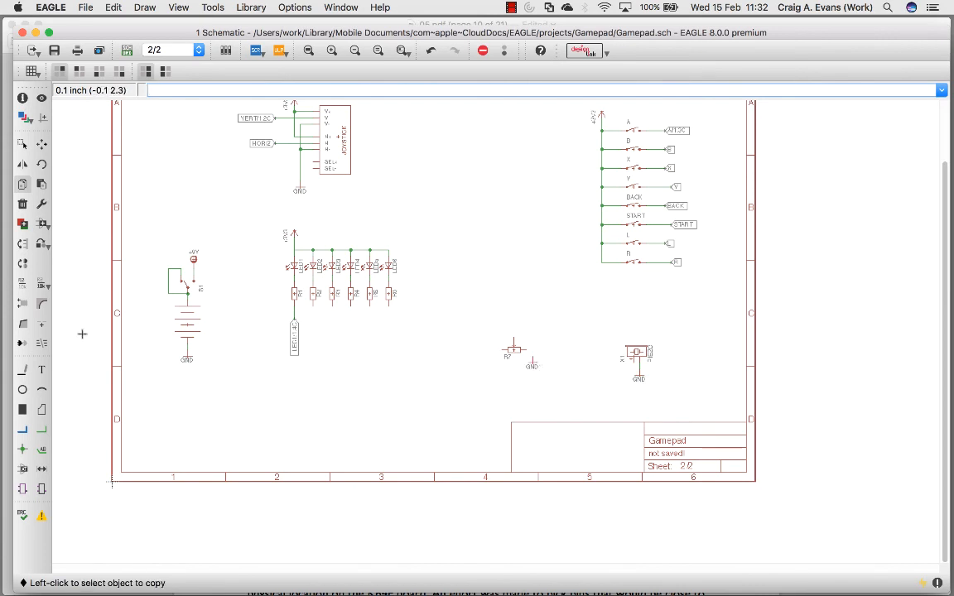
left_click(292, 231)
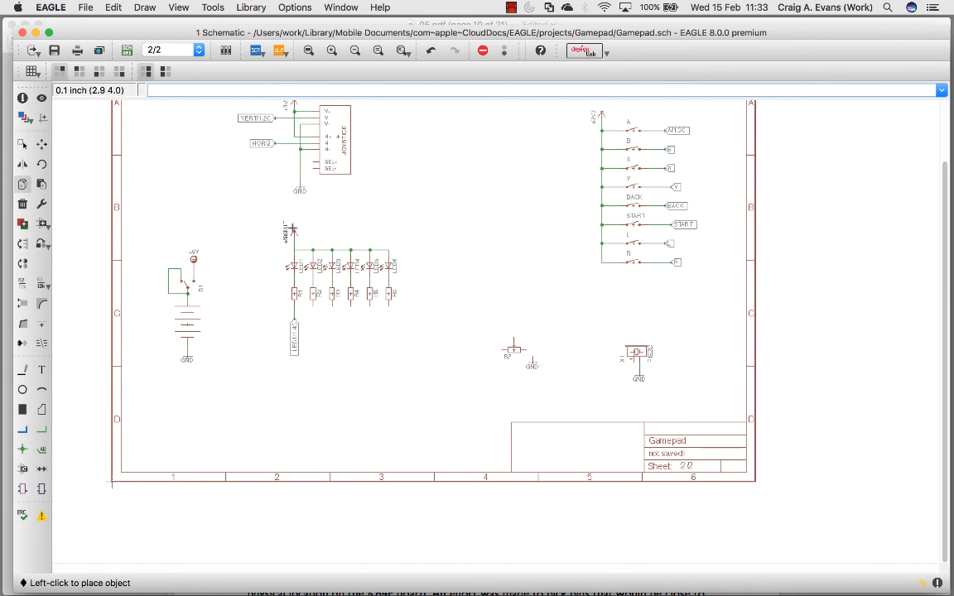
left_click(487, 341)
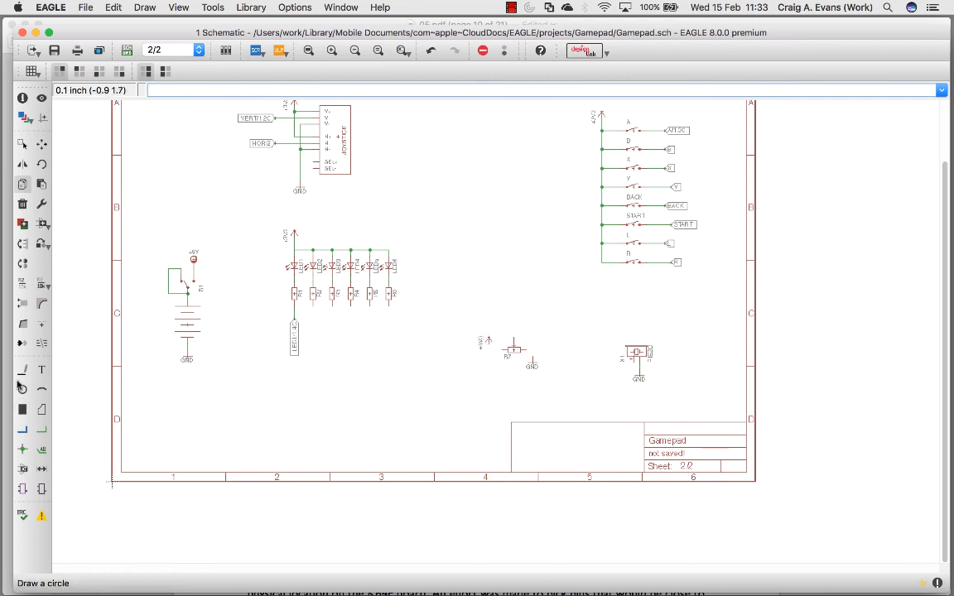
Wire the two end pins of potentiometer R7 to its +3V3 and GND symbols
left_click(22, 369)
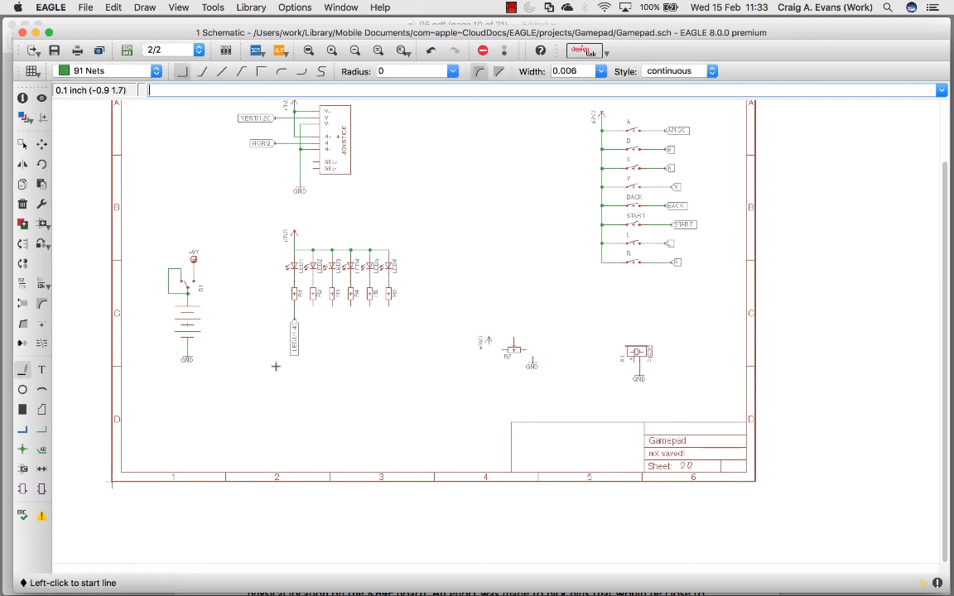
left_click(504, 351)
left_click(533, 351)
left_click(533, 357)
Draw a short net upwards from R7's wiper, and check the potentiometer's entry in the K64F pinout table in Preview
scroll(516, 334, "up", 4)
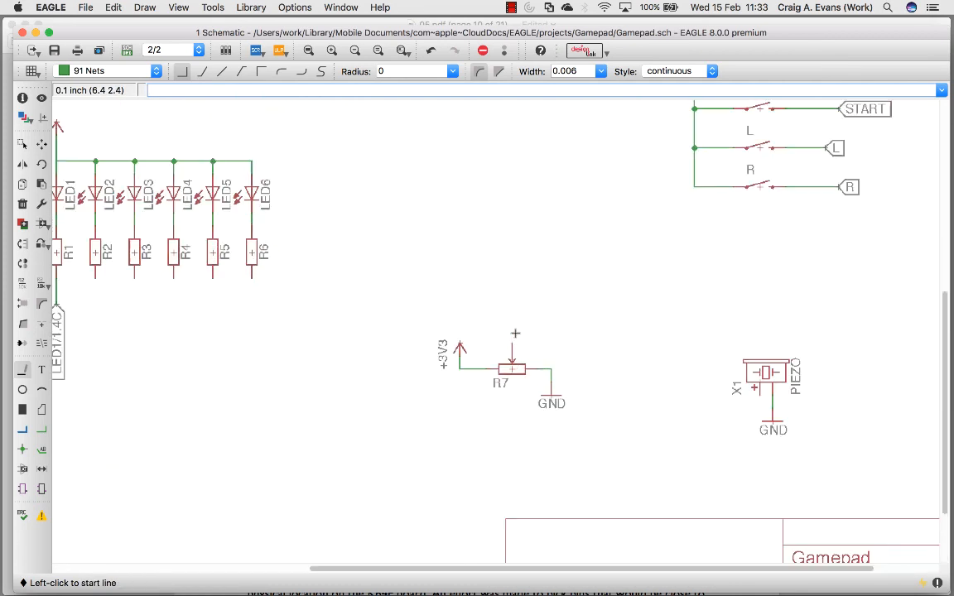
left_click(511, 344)
double_click(511, 307)
key("super+Tab")
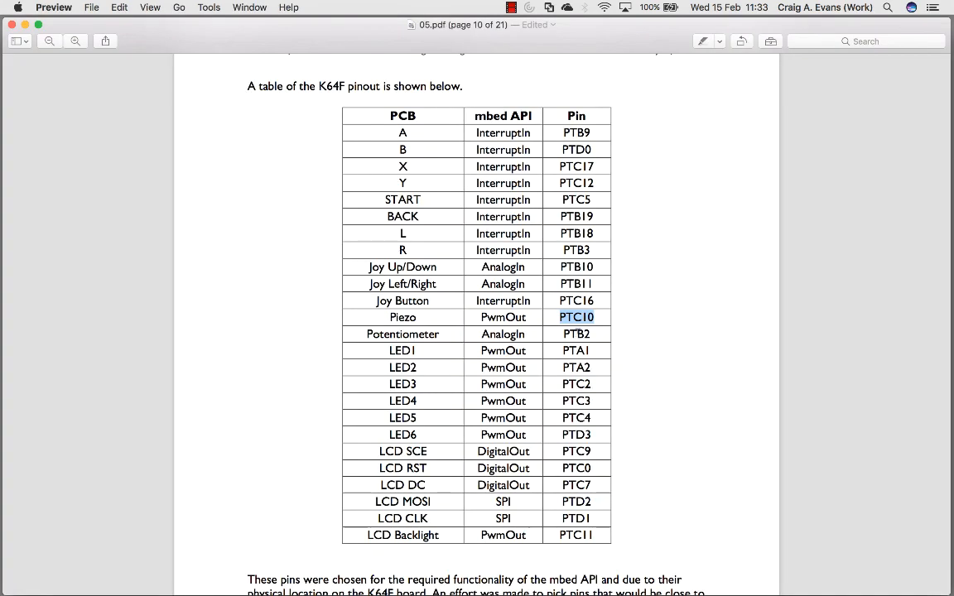
key("super+Tab")
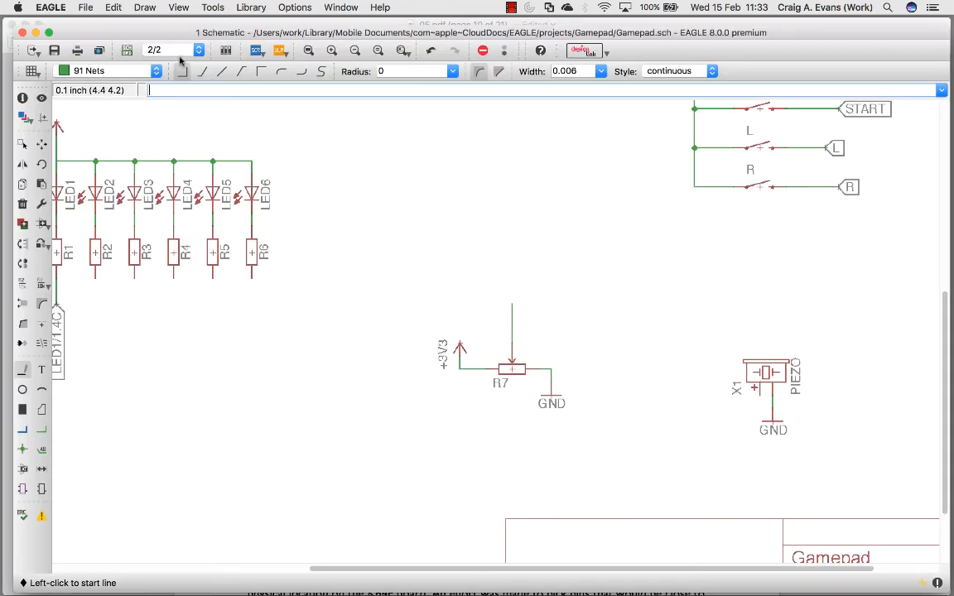
Look over the K64F connections on sheet 1/2, and return to sheet 2/2 to review its whole layout
left_click(199, 50)
left_click(160, 47)
left_click(23, 144)
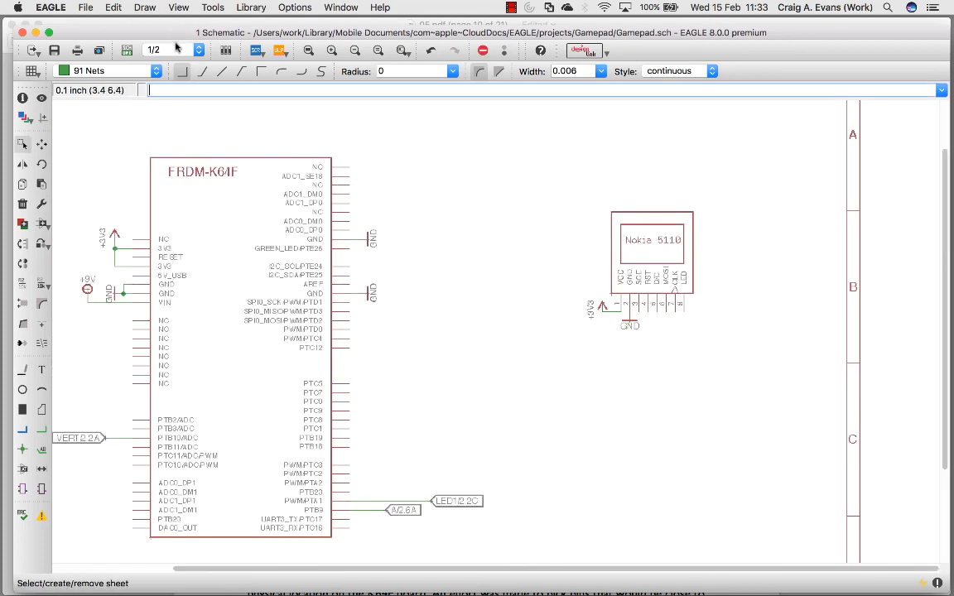
left_click(170, 49)
left_click(162, 52)
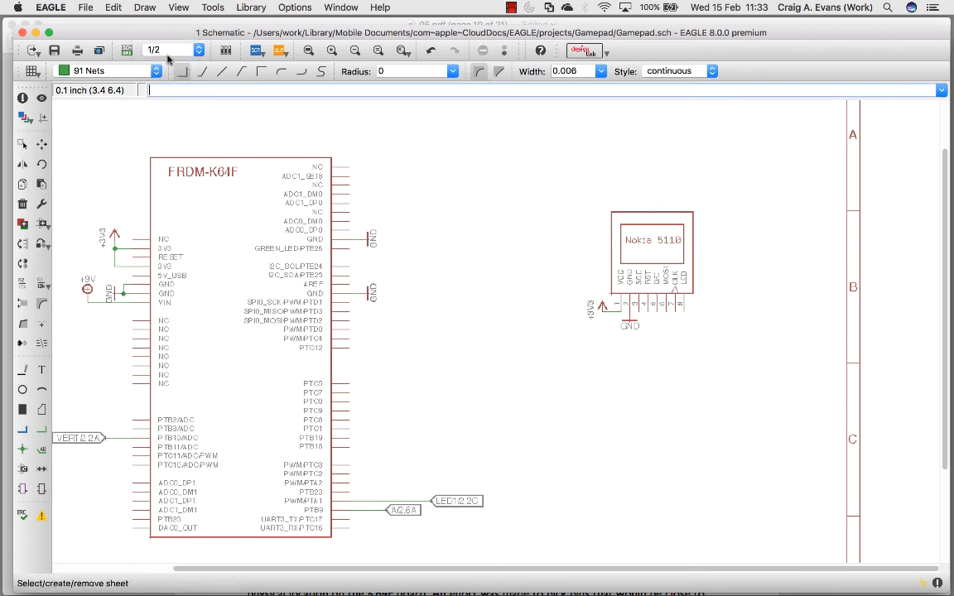
left_click(163, 52)
left_click(154, 62)
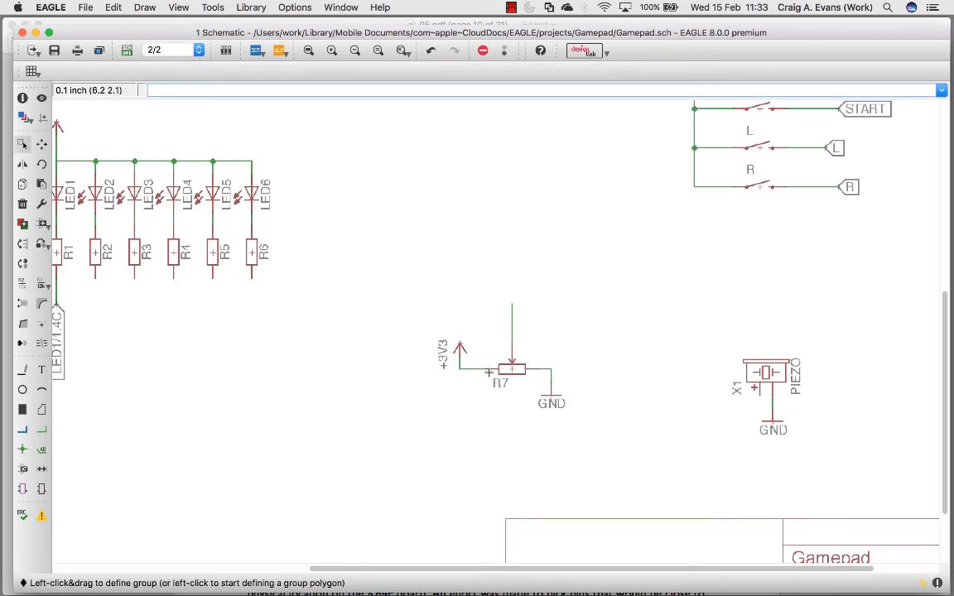
key("F3")
key("alt+F2")
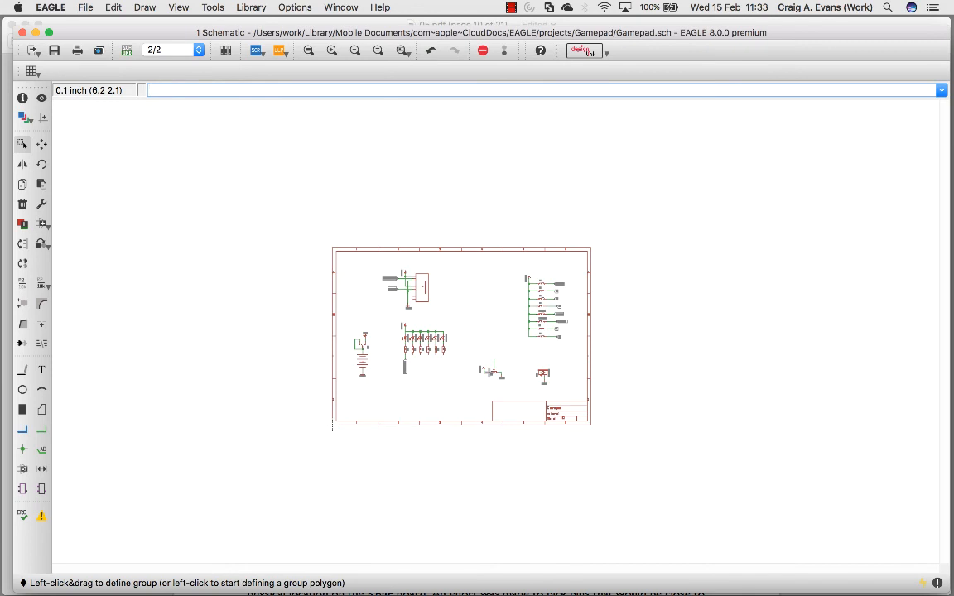
key("F3")
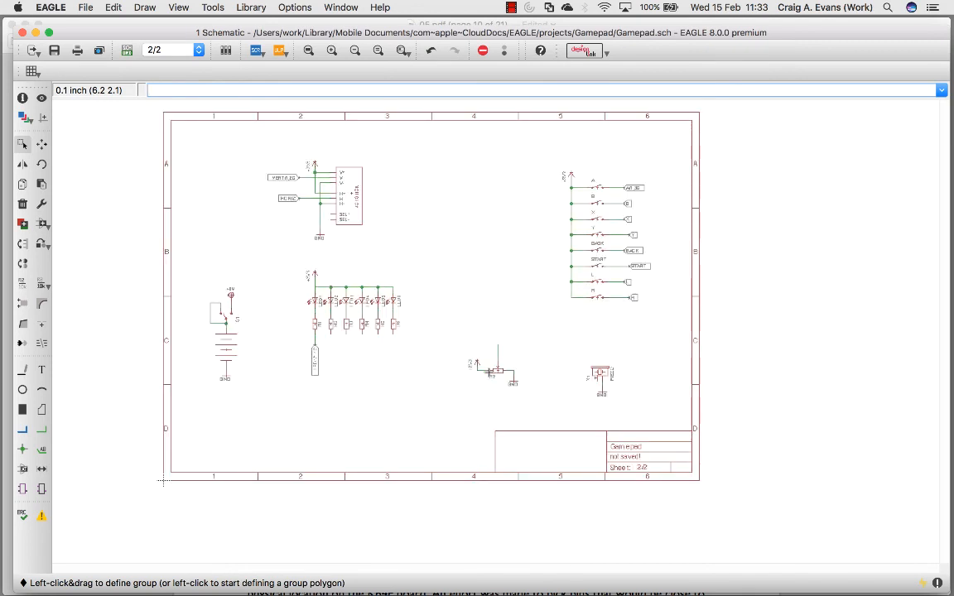